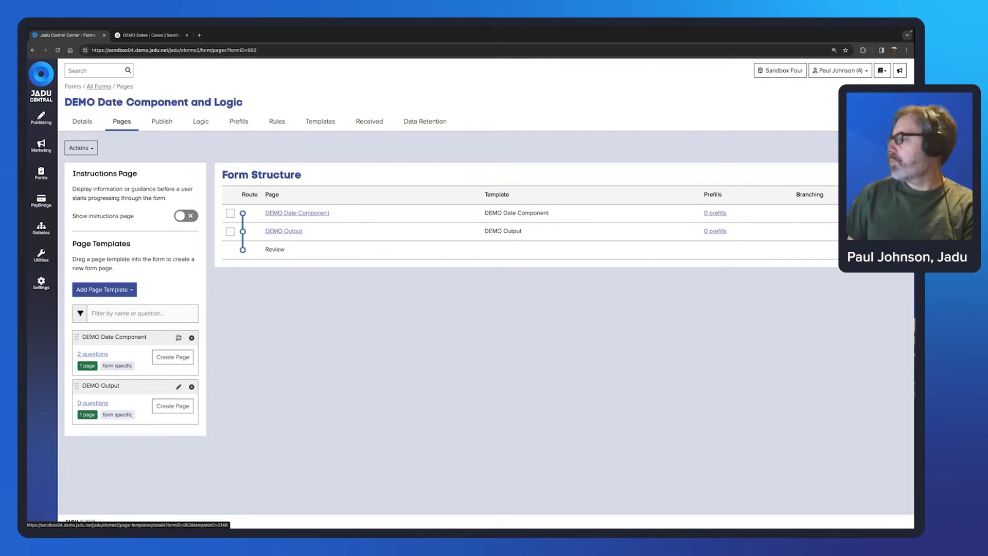
Step: Edit the DEMO Date Component template and select its Pick a date question
{"action": "left_click", "coordinate": [178, 337]}
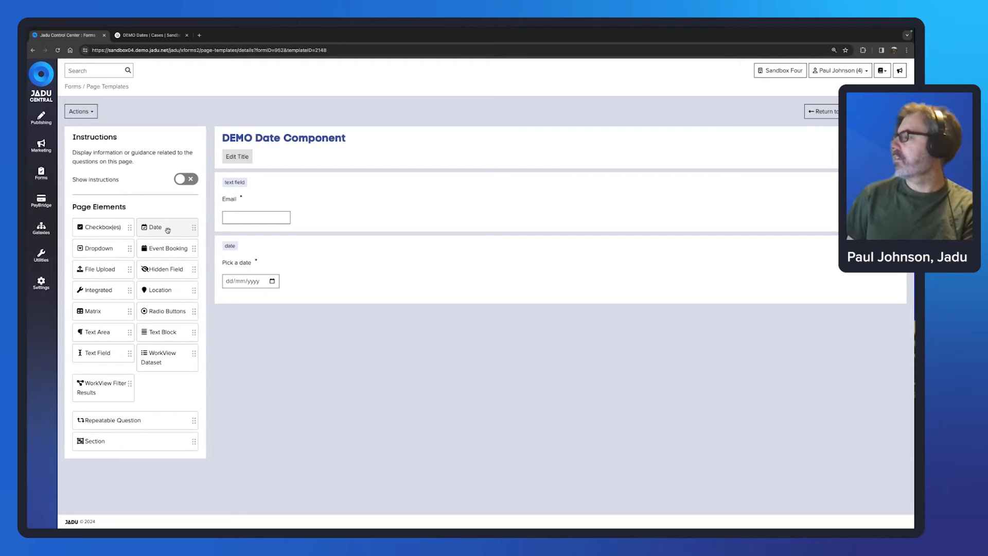
{"action": "left_click", "coordinate": [356, 251]}
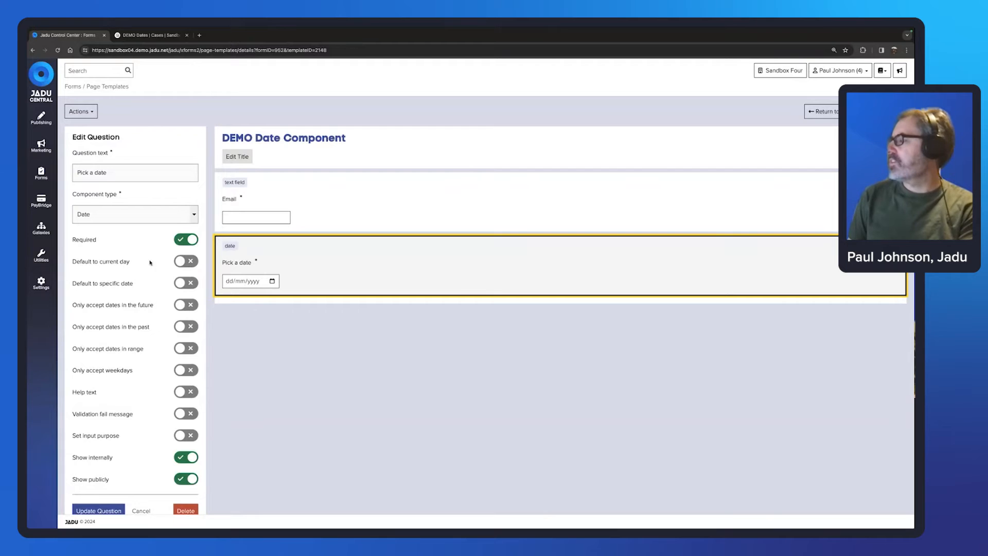
Step: Leave Pick a date with no default date, accepting only past dates and not future-only
{"action": "left_click", "coordinate": [183, 264]}
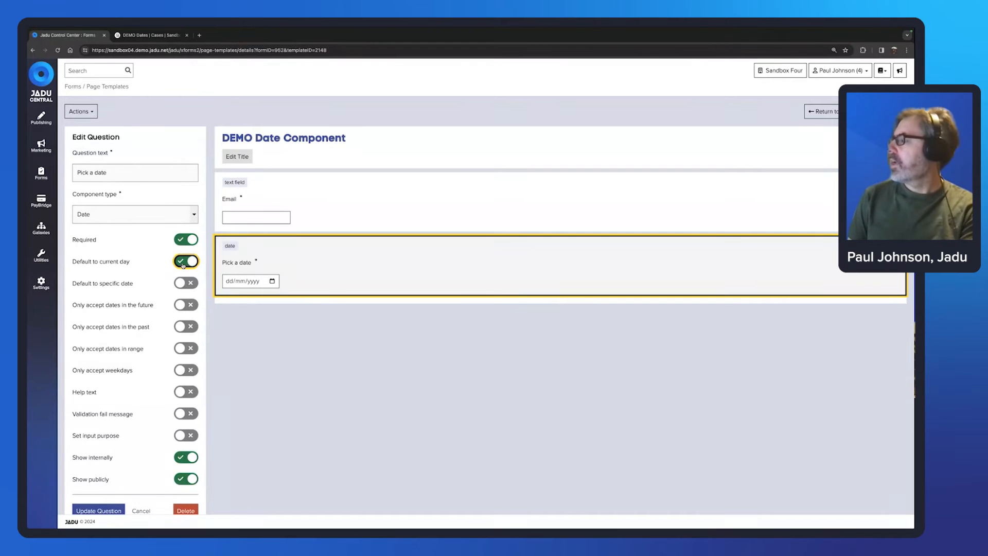
{"action": "left_click", "coordinate": [182, 264]}
{"action": "left_click", "coordinate": [183, 282]}
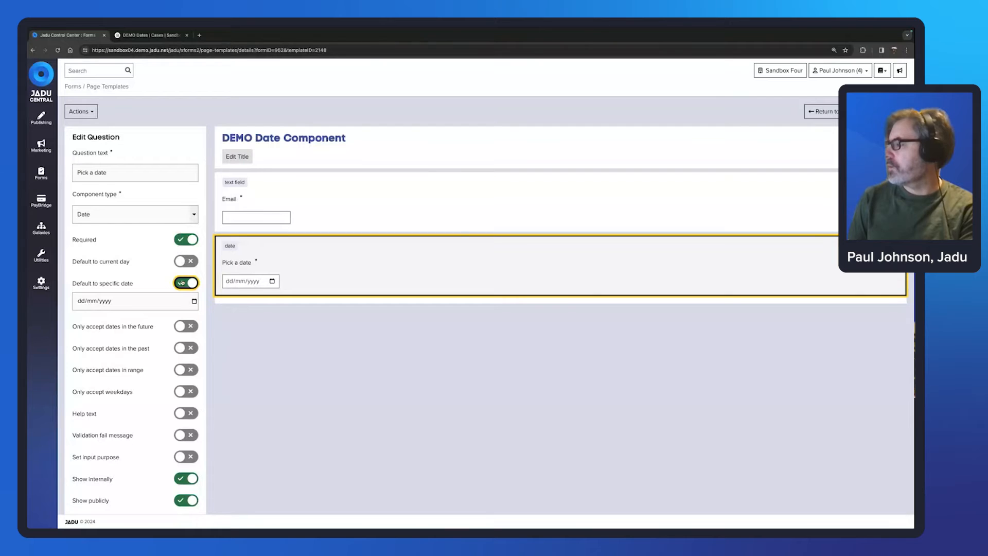
{"action": "left_click", "coordinate": [180, 284]}
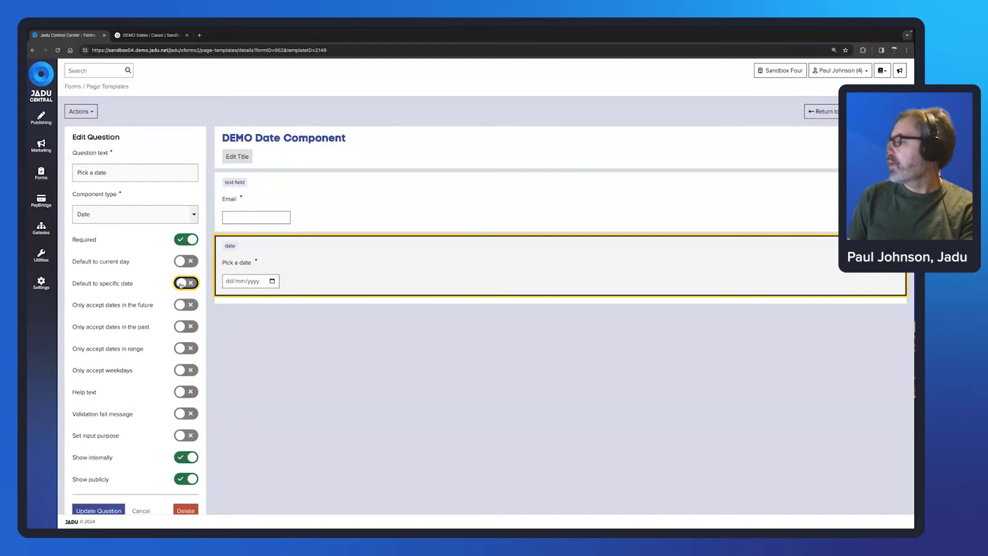
{"action": "left_click", "coordinate": [180, 305]}
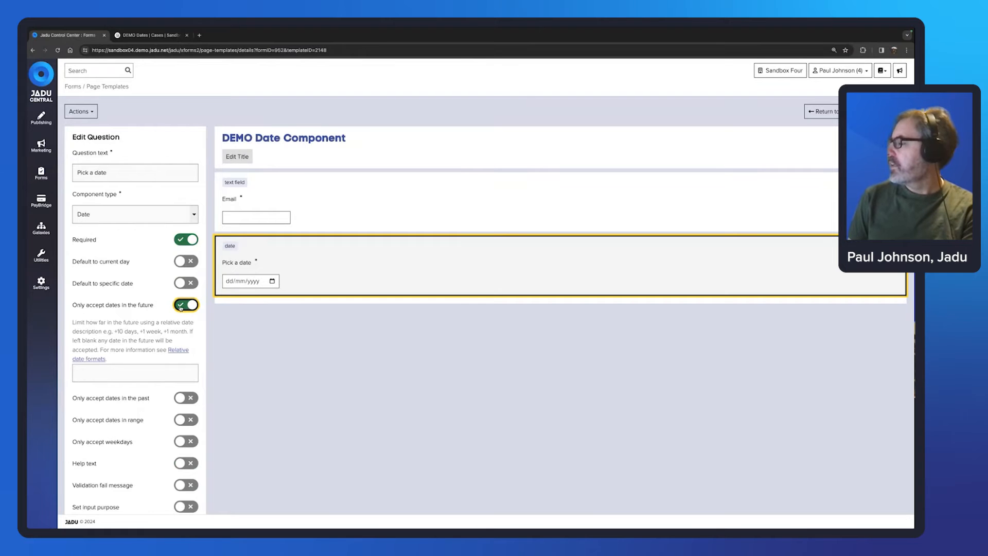
{"action": "left_click", "coordinate": [181, 399]}
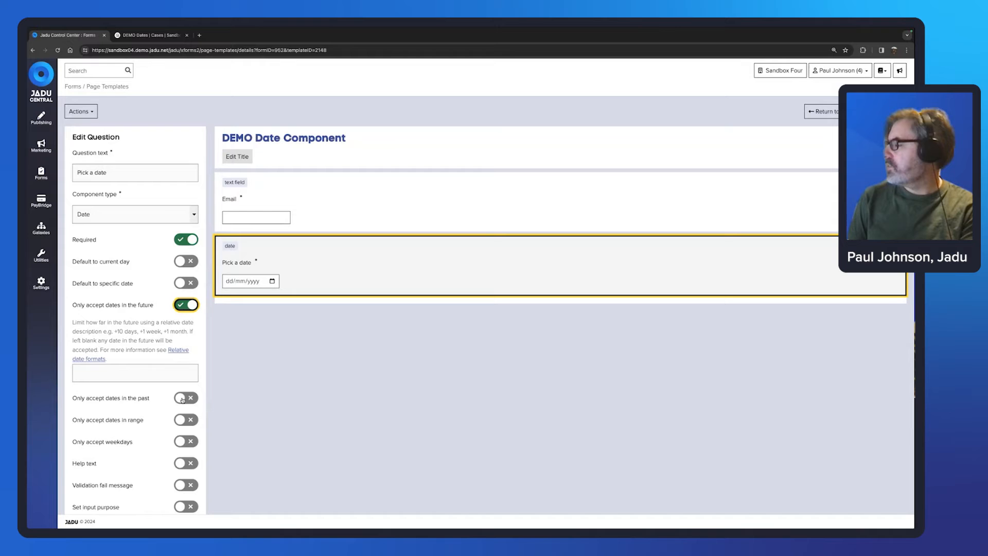
{"action": "left_click", "coordinate": [185, 305]}
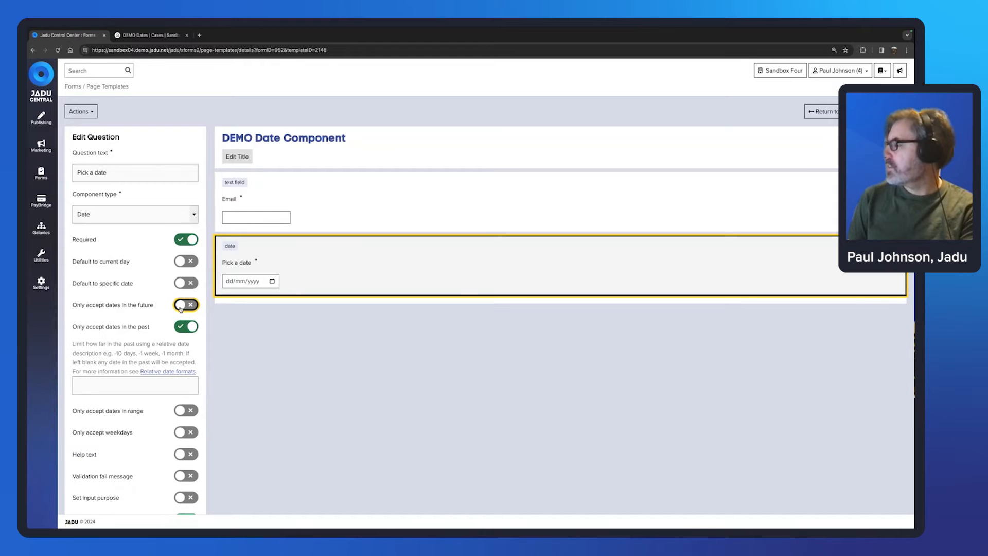
Step: Enter 28 days as the past-date limit, then switch off the past-only restriction
{"action": "left_click", "coordinate": [105, 387]}
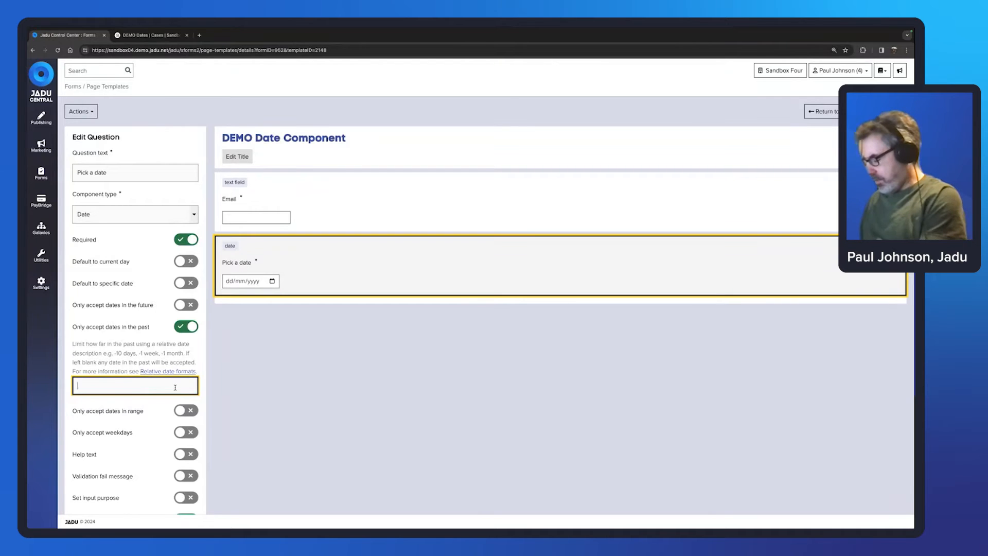
{"action": "type", "text": "28"}
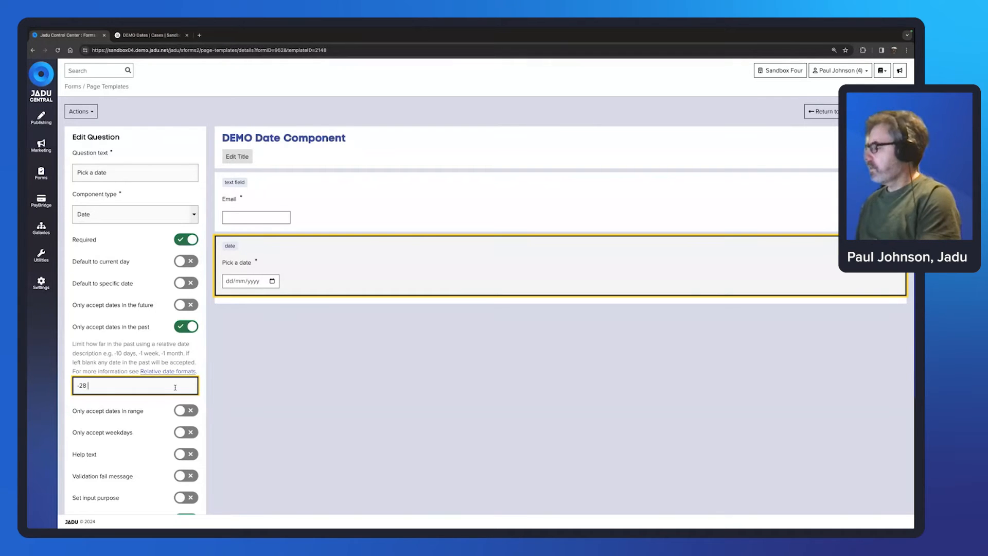
{"action": "type", "text": " days"}
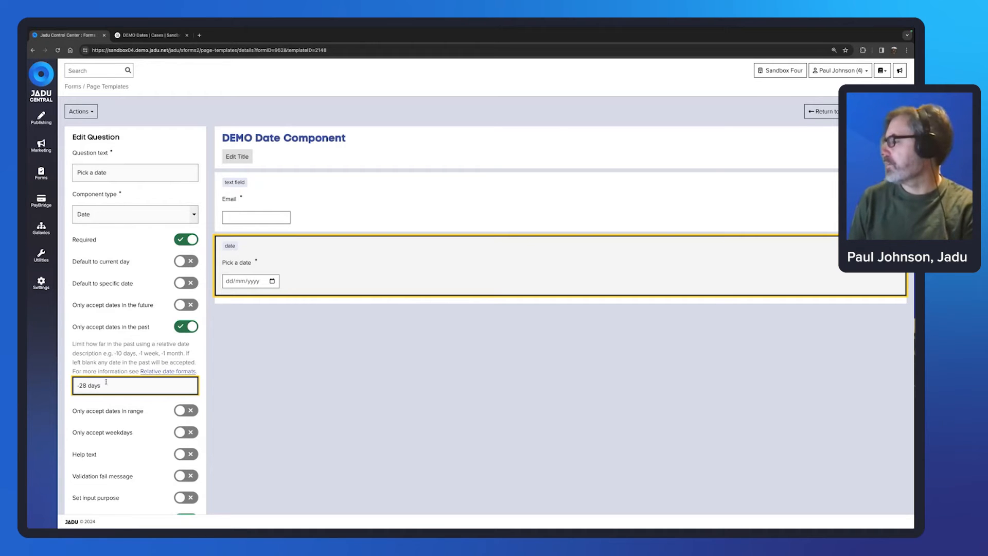
{"action": "left_click", "coordinate": [178, 327]}
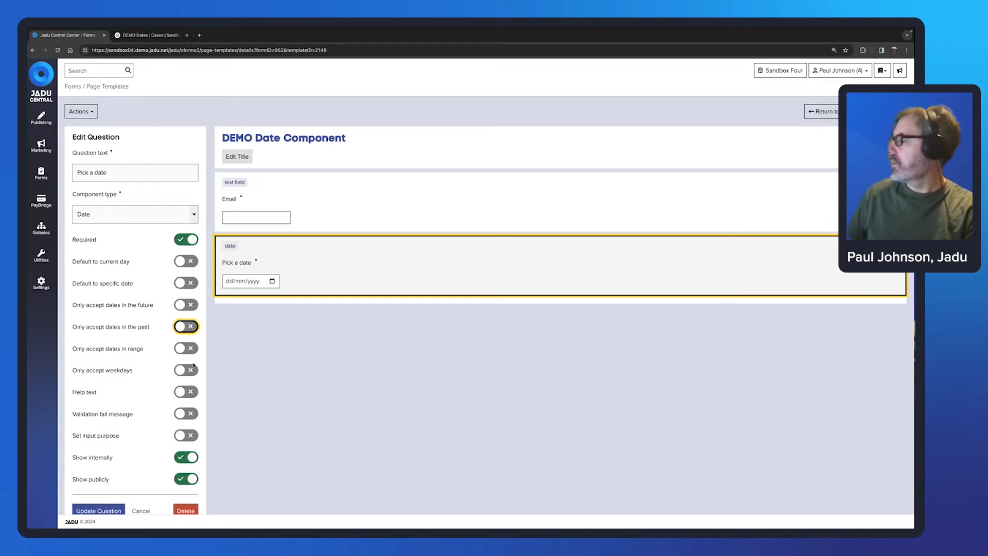
Step: Toggle the date-range restriction on and off, then enable Only accept weekdays
{"action": "left_click", "coordinate": [179, 348]}
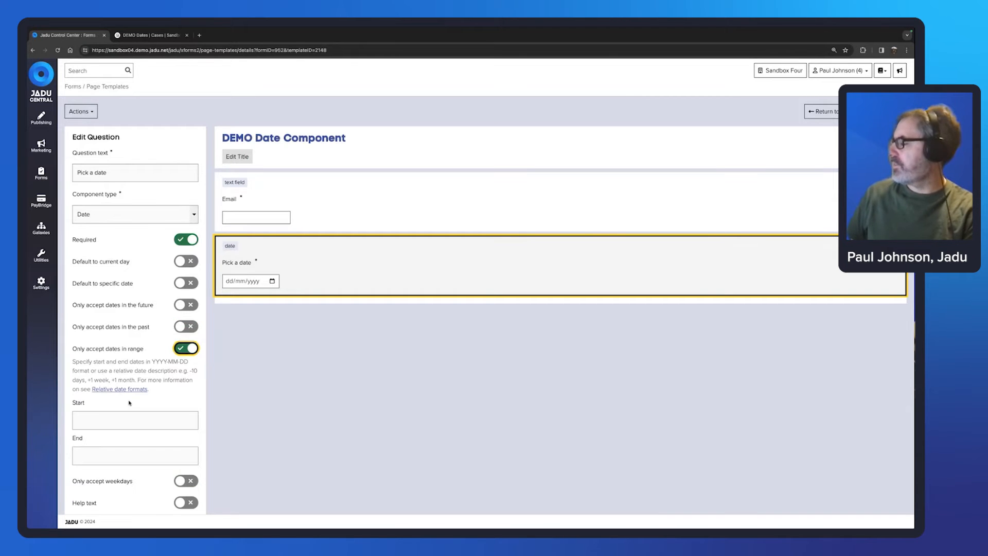
{"action": "scroll", "coordinate": [139, 406], "scroll_direction": "down", "scroll_amount": 1}
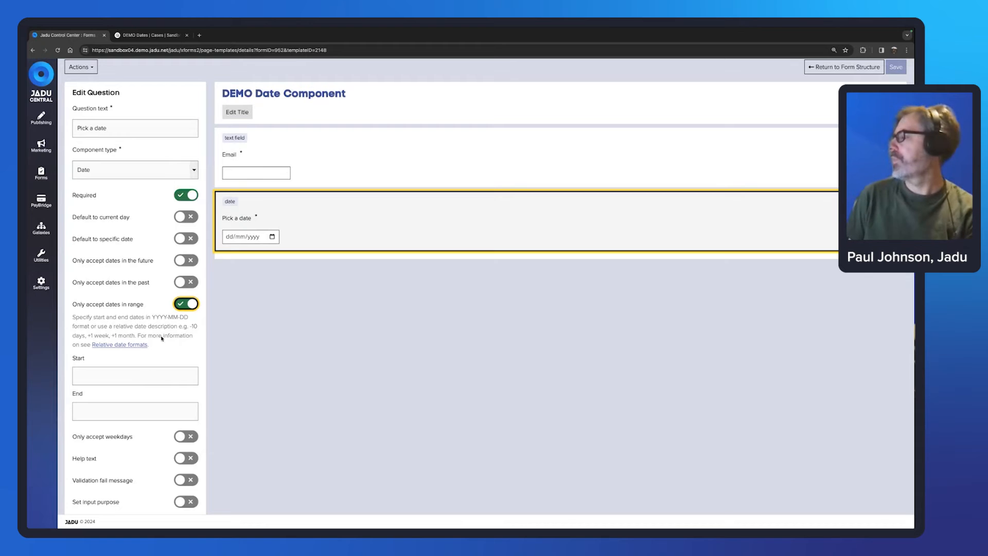
{"action": "left_click", "coordinate": [180, 304]}
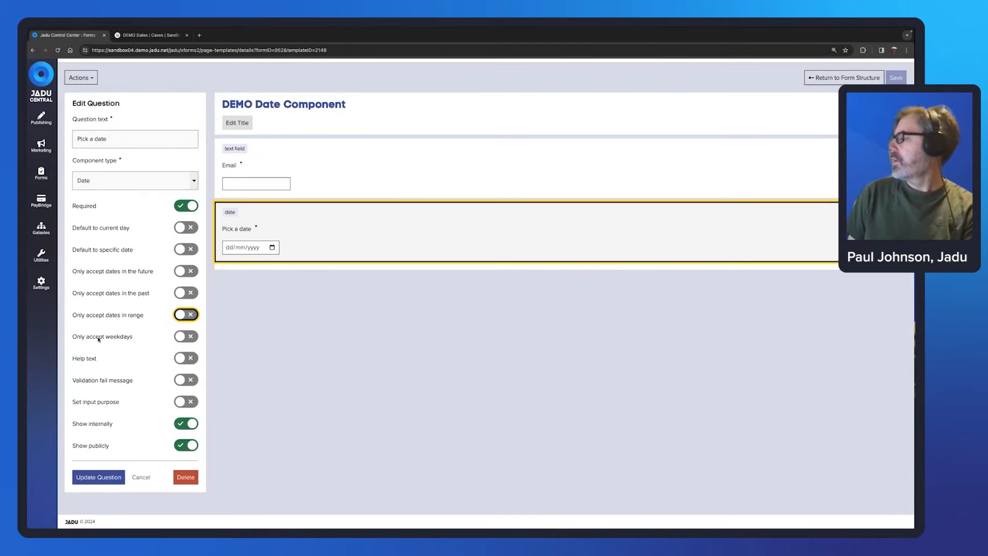
{"action": "left_click", "coordinate": [183, 337]}
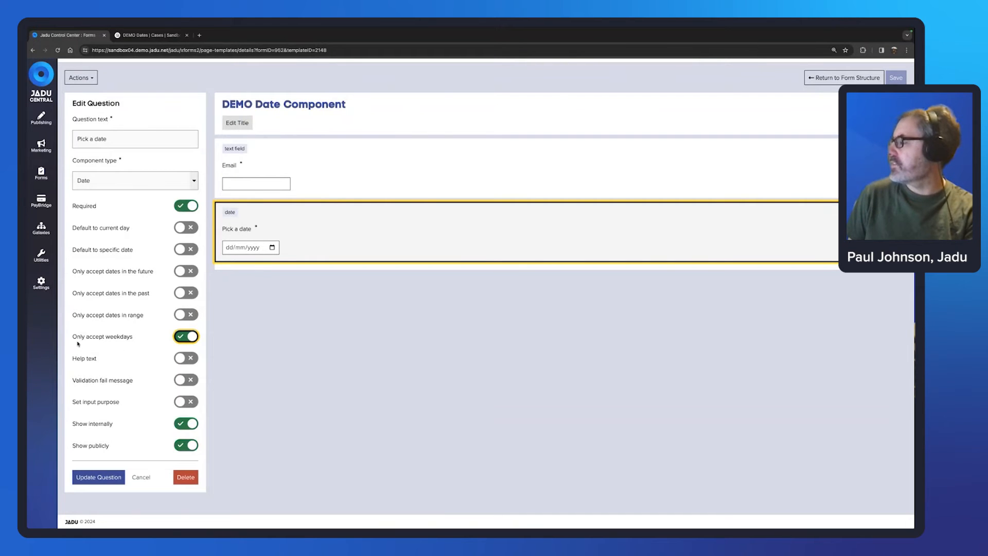
Step: Switch off Only accept weekdays and return to the form's page structure
{"action": "left_click", "coordinate": [181, 337]}
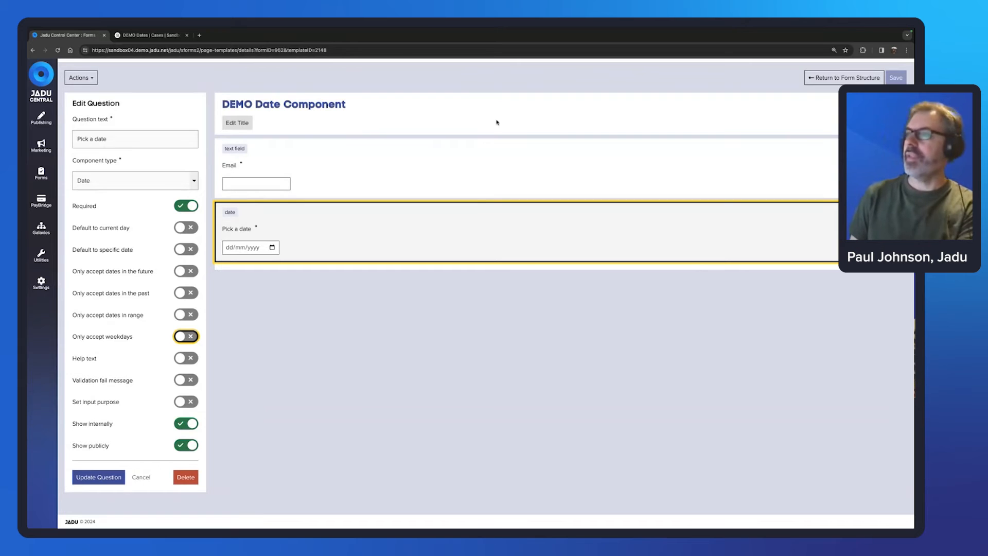
{"action": "left_click", "coordinate": [826, 83]}
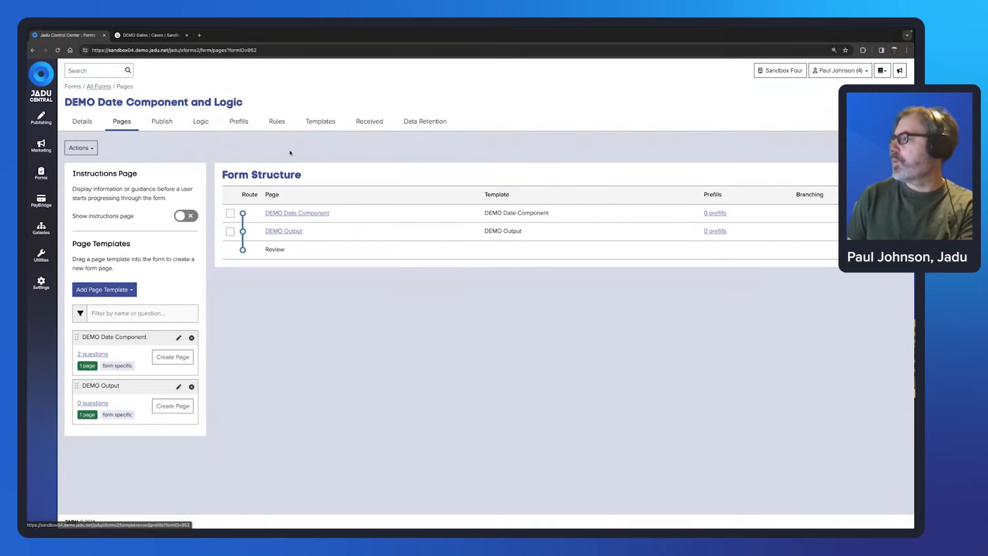
Step: Open the DEMO Day of Week rule from the form's Logic tab
{"action": "left_click", "coordinate": [199, 122]}
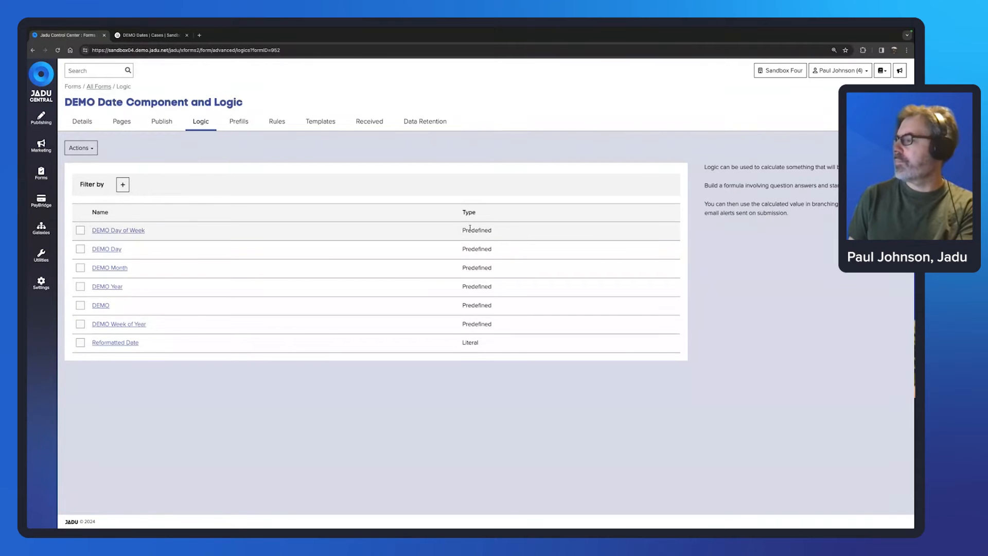
{"action": "left_click", "coordinate": [144, 231]}
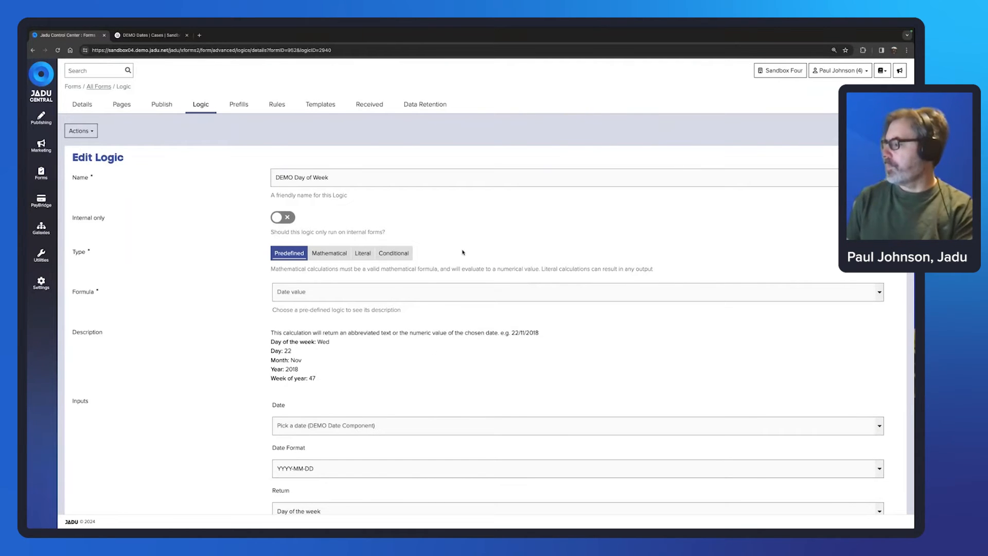
{"action": "scroll", "coordinate": [463, 253], "scroll_direction": "down", "scroll_amount": 2}
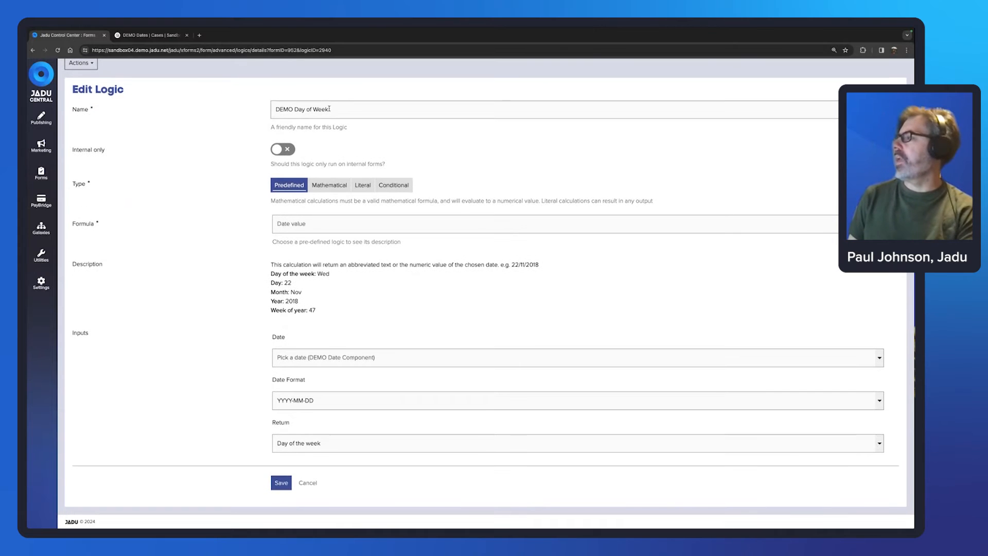
{"action": "left_click_drag", "start_coordinate": [334, 110], "coordinate": [269, 106]}
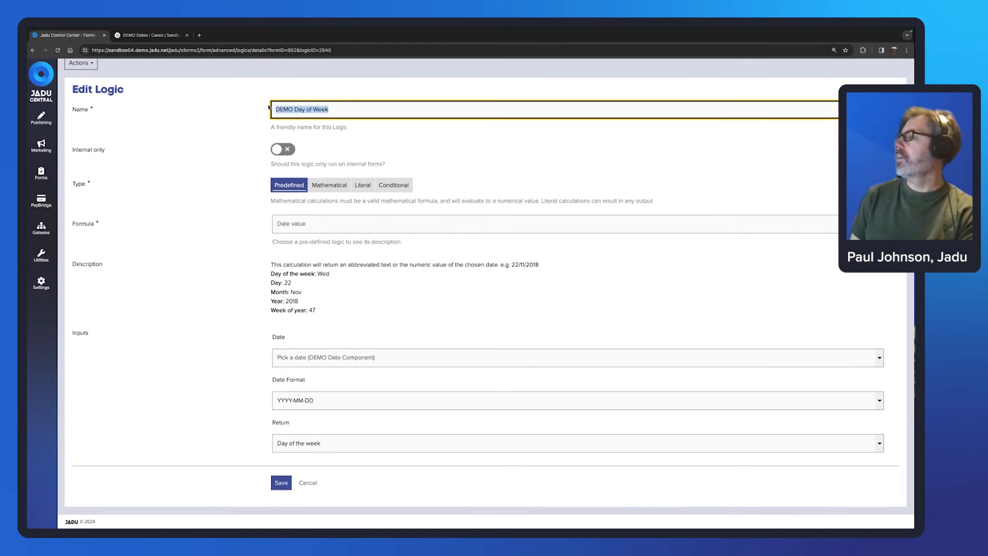
{"action": "left_click", "coordinate": [335, 111]}
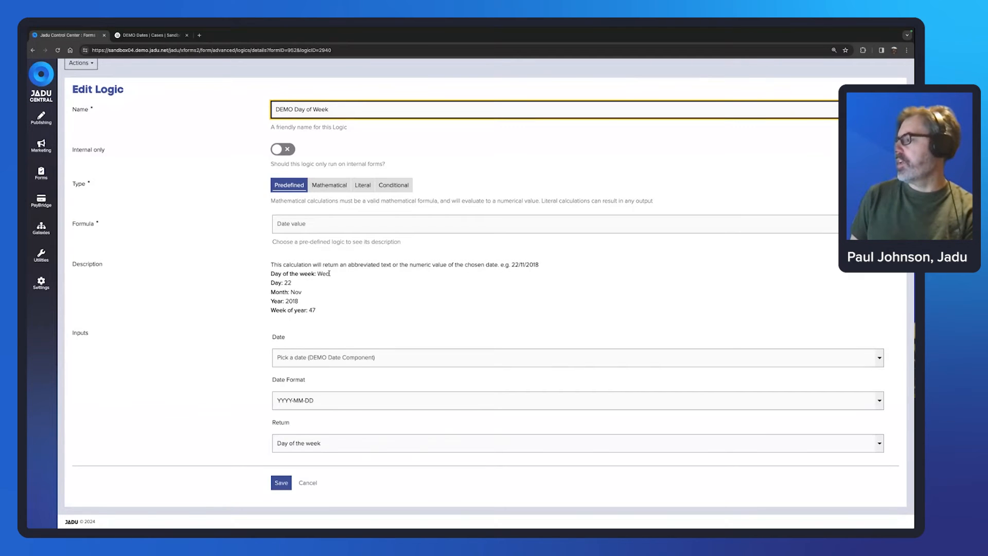
{"action": "left_click_drag", "start_coordinate": [331, 275], "coordinate": [317, 273]}
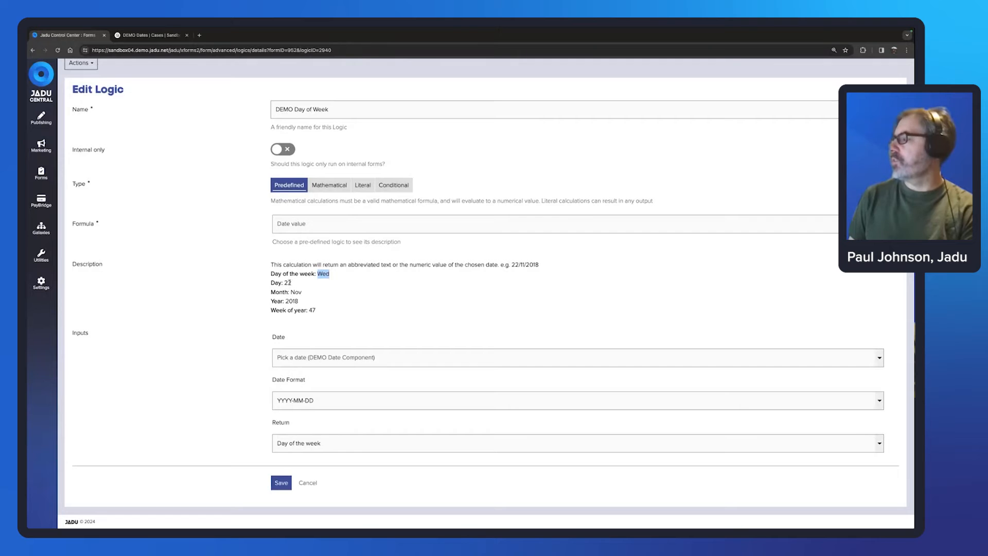
{"action": "left_click_drag", "start_coordinate": [291, 283], "coordinate": [286, 283]}
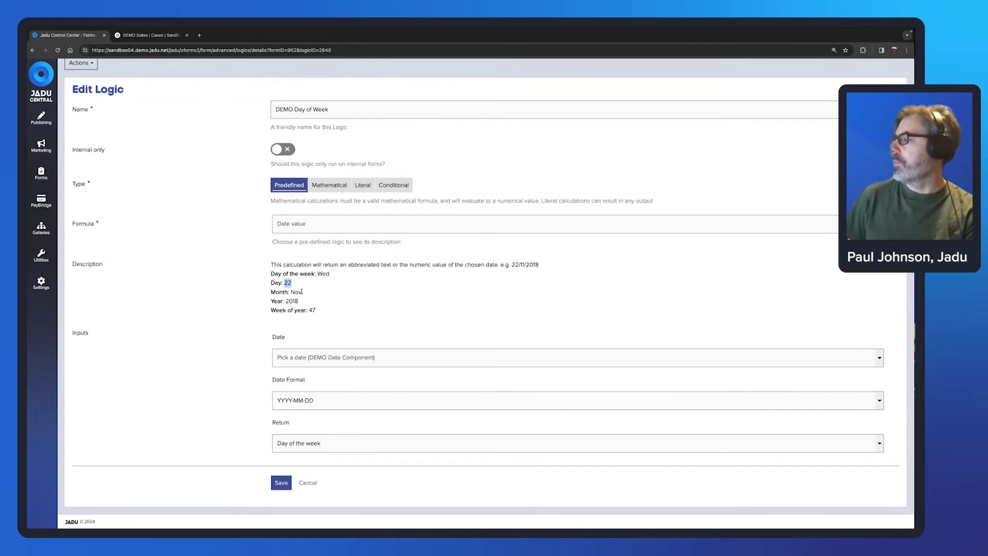
{"action": "left_click_drag", "start_coordinate": [303, 292], "coordinate": [290, 293]}
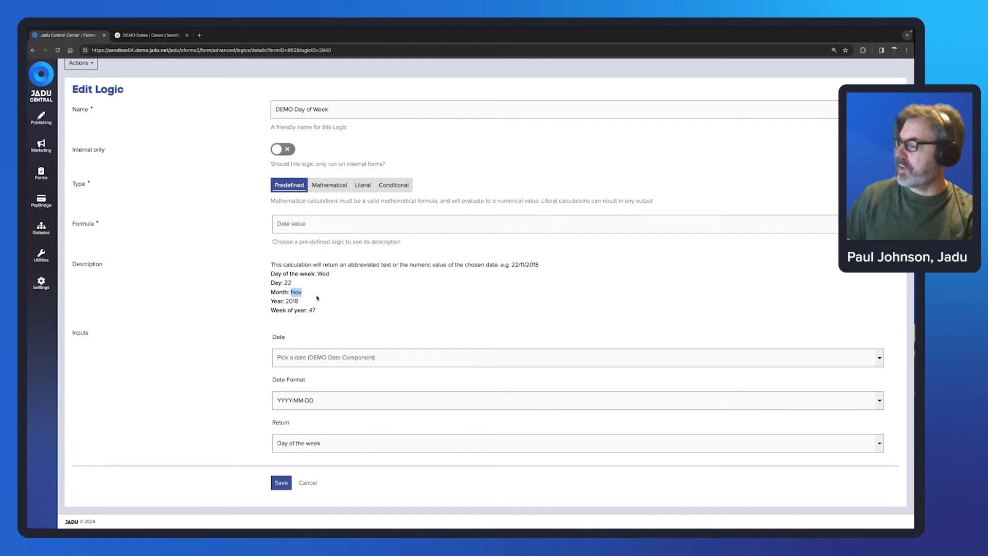
{"action": "mouse_move", "coordinate": [299, 301]}
{"action": "left_mouse_down"}
{"action": "mouse_move", "coordinate": [287, 303]}
{"action": "mouse_move", "coordinate": [309, 311]}
{"action": "left_mouse_up"}
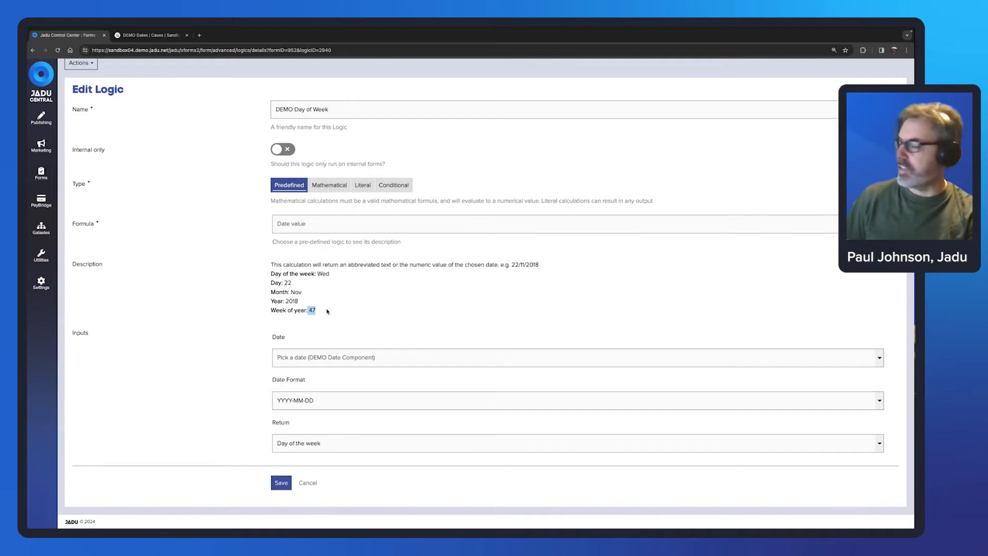
{"action": "left_click", "coordinate": [217, 268]}
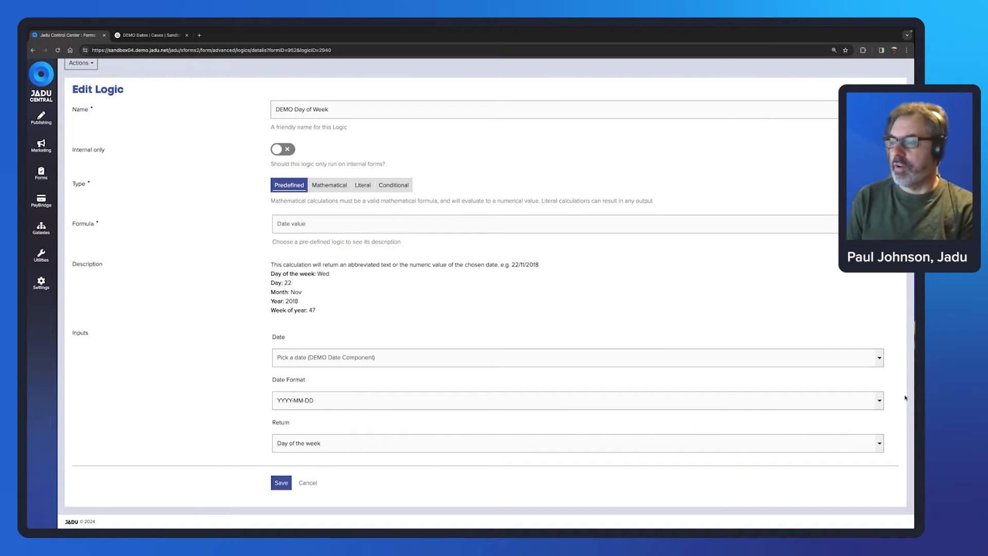
Step: Keep the YYYY-MM-DD date format and Day of the week return value, and save the logic
{"action": "left_click", "coordinate": [879, 402]}
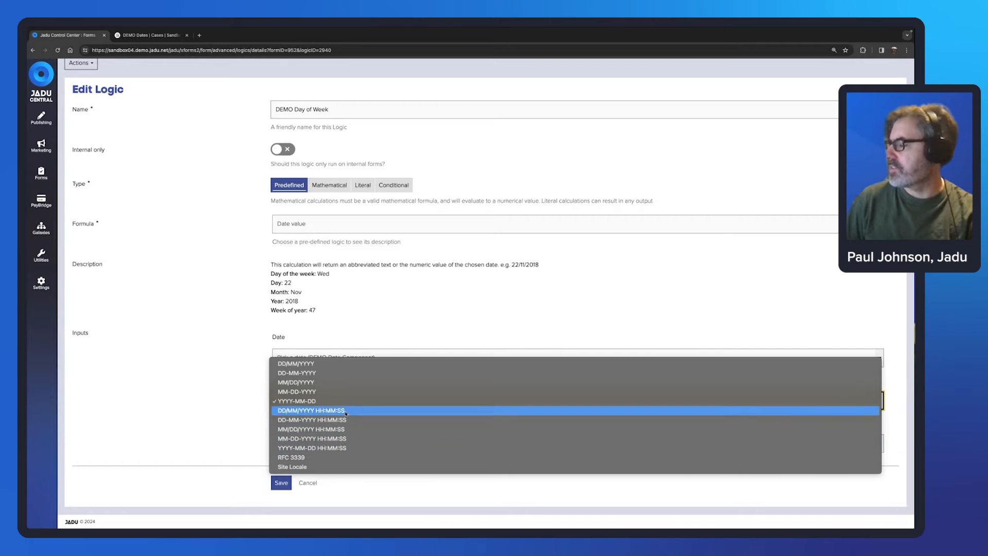
{"action": "left_click", "coordinate": [367, 401]}
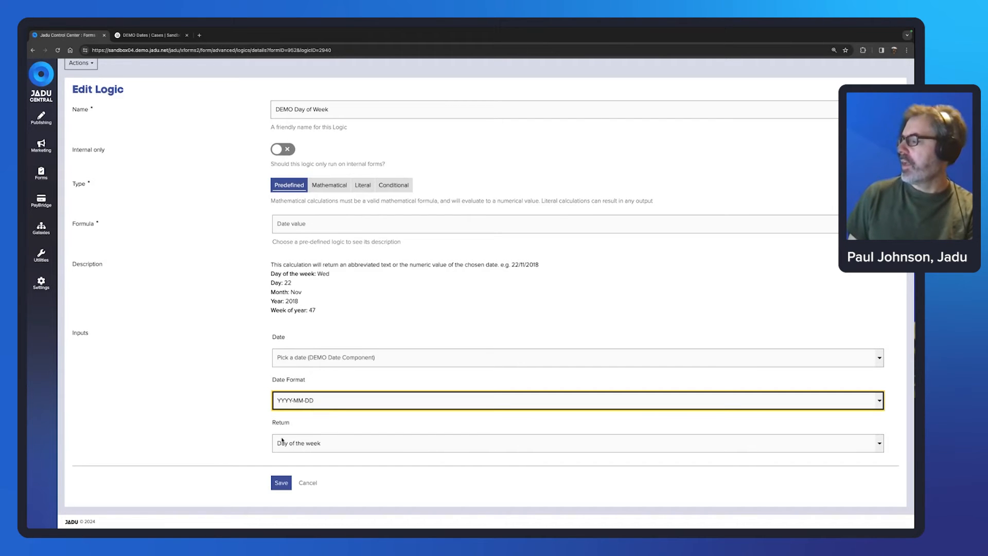
{"action": "left_click", "coordinate": [354, 447]}
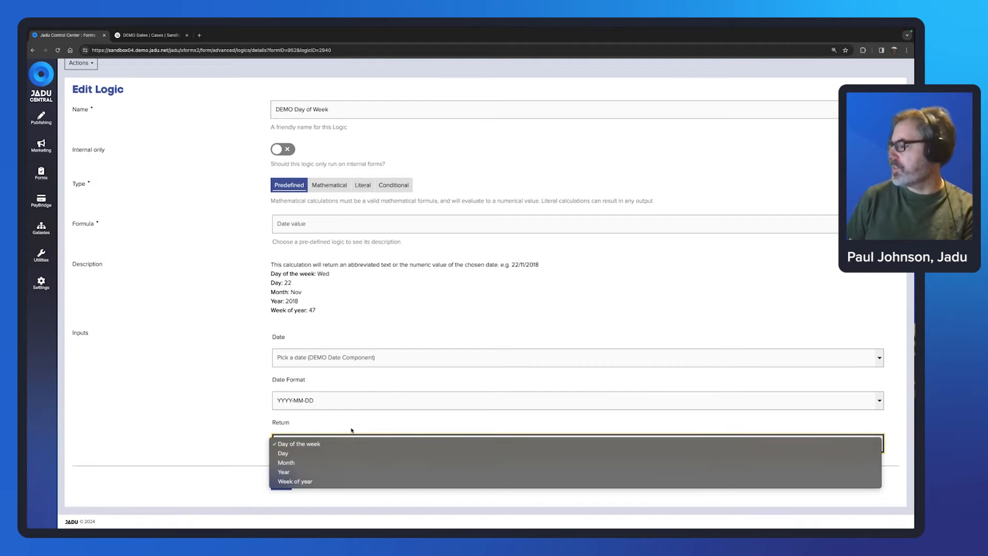
{"action": "left_click", "coordinate": [220, 402]}
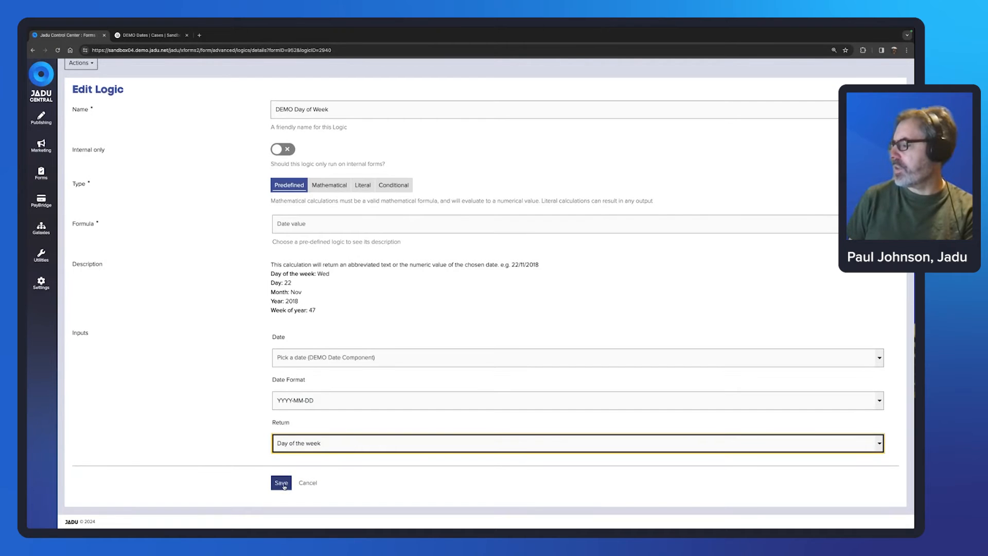
{"action": "left_click", "coordinate": [282, 484]}
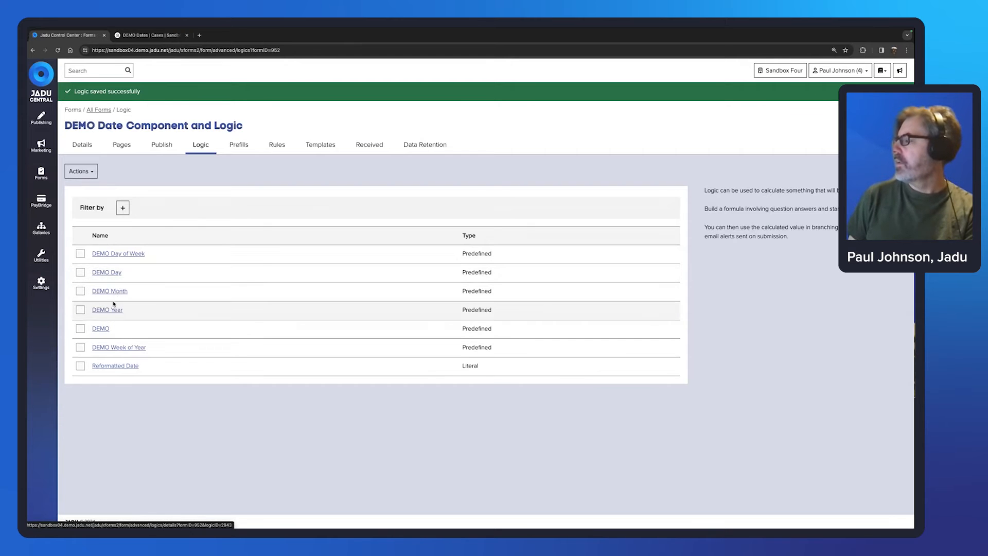
{"action": "left_click", "coordinate": [107, 272]}
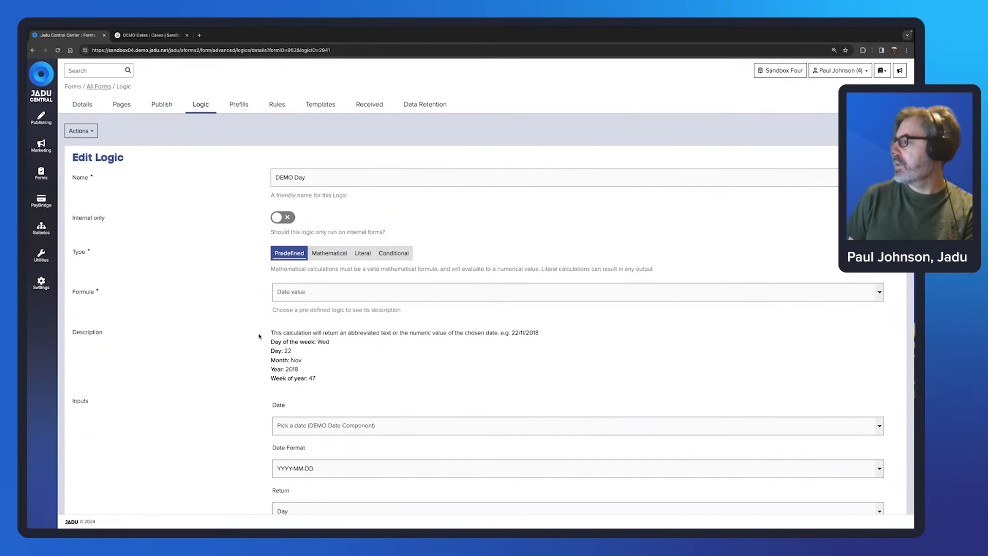
{"action": "scroll", "coordinate": [259, 336], "scroll_direction": "down", "scroll_amount": 2}
{"action": "left_click", "coordinate": [316, 500]}
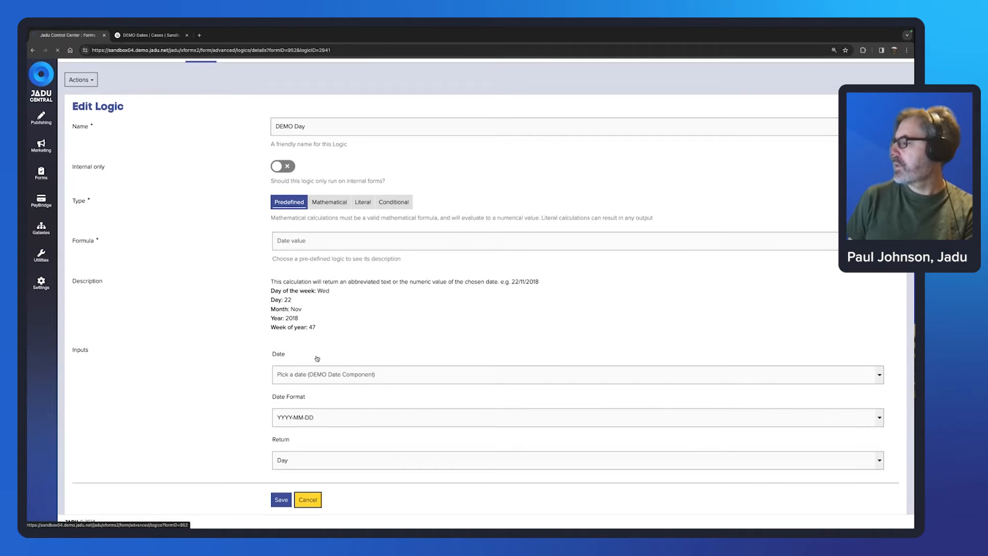
{"action": "left_click", "coordinate": [110, 265]}
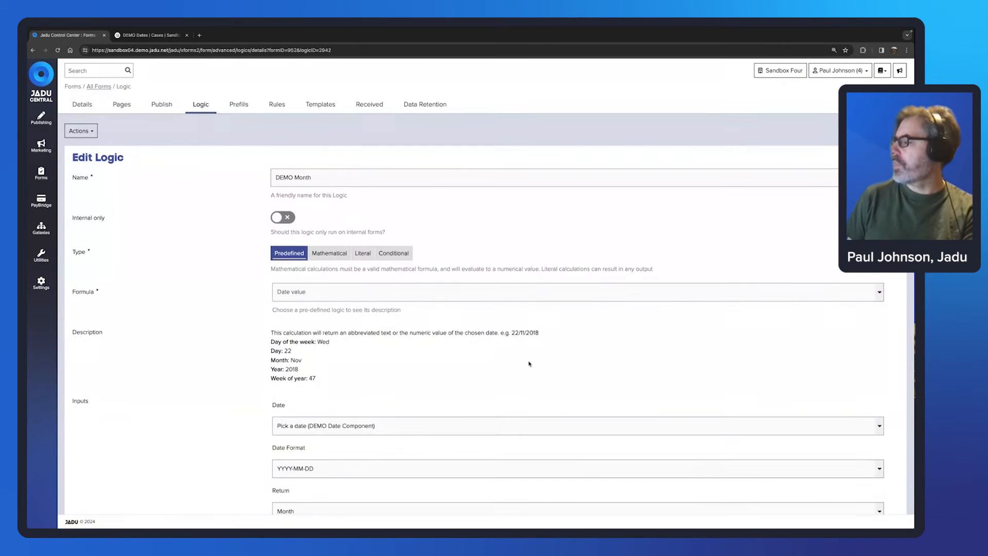
{"action": "scroll", "coordinate": [529, 364], "scroll_direction": "down", "scroll_amount": 2}
{"action": "left_click", "coordinate": [308, 500]}
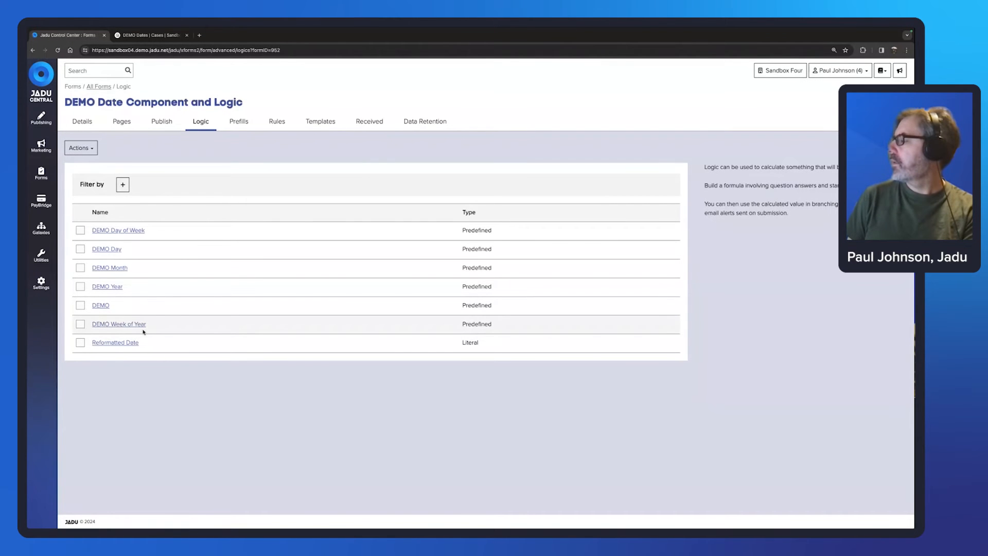
{"action": "left_click", "coordinate": [135, 324]}
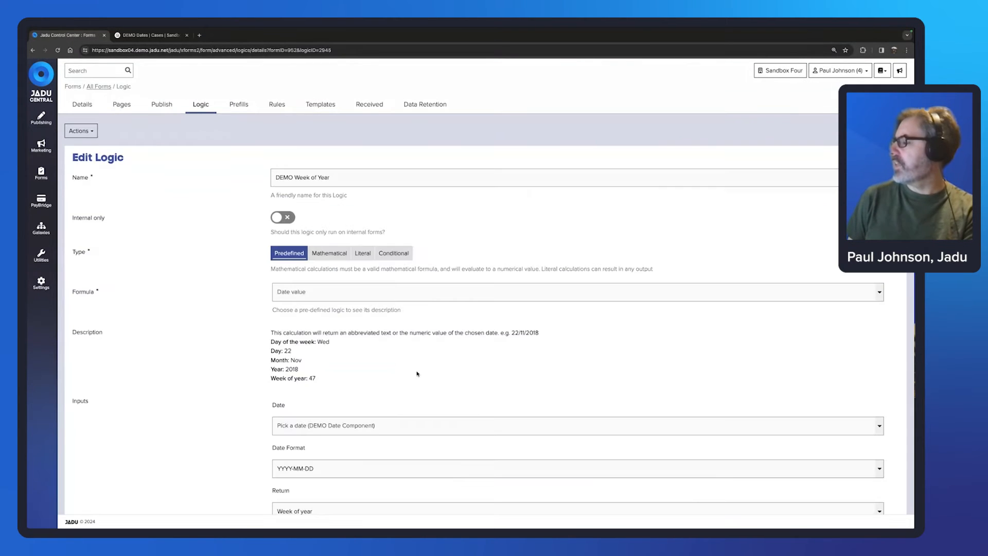
{"action": "scroll", "coordinate": [417, 374], "scroll_direction": "down", "scroll_amount": 2}
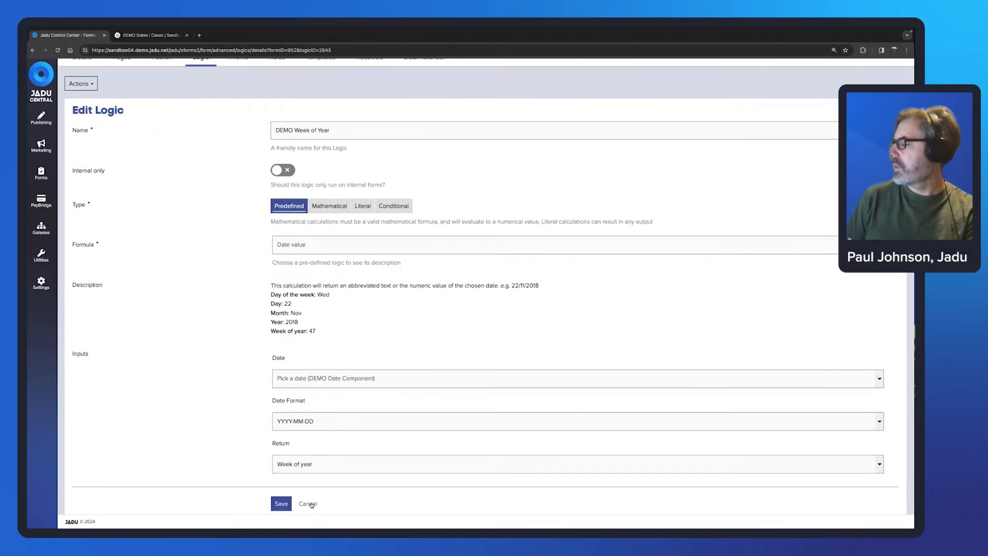
{"action": "left_click", "coordinate": [309, 504]}
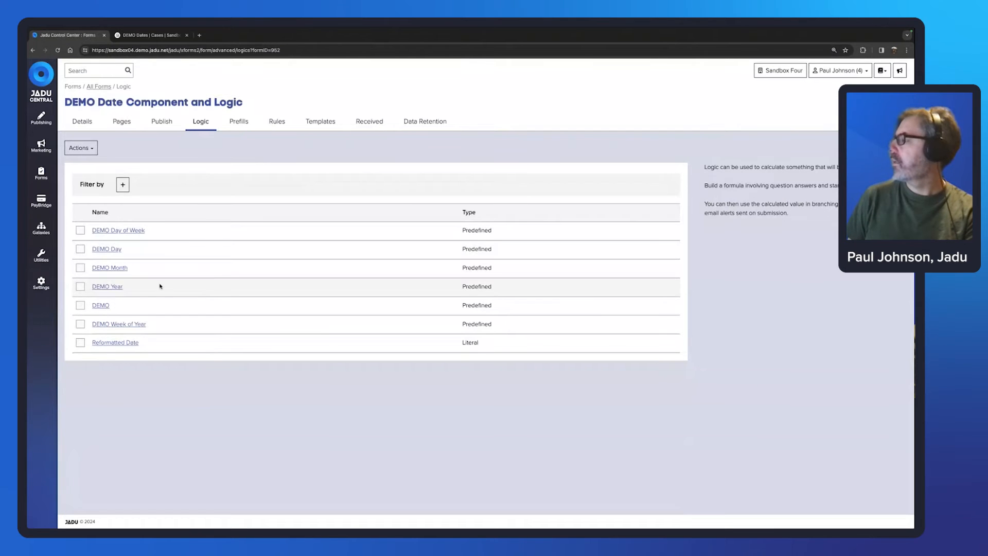
{"action": "left_click", "coordinate": [111, 286]}
{"action": "scroll", "coordinate": [232, 274], "scroll_direction": "down", "scroll_amount": 1}
{"action": "scroll", "coordinate": [231, 273], "scroll_direction": "down", "scroll_amount": 2}
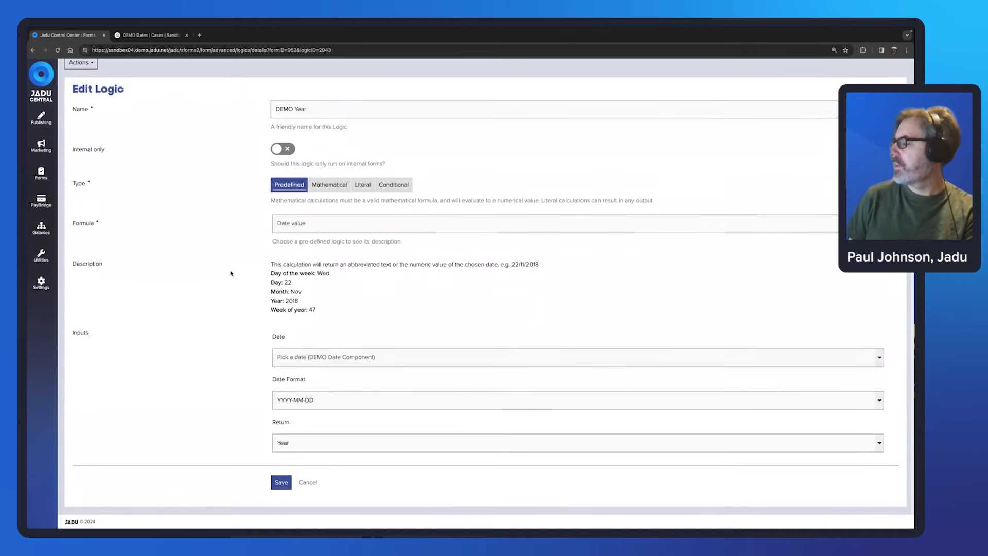
{"action": "left_click", "coordinate": [311, 487]}
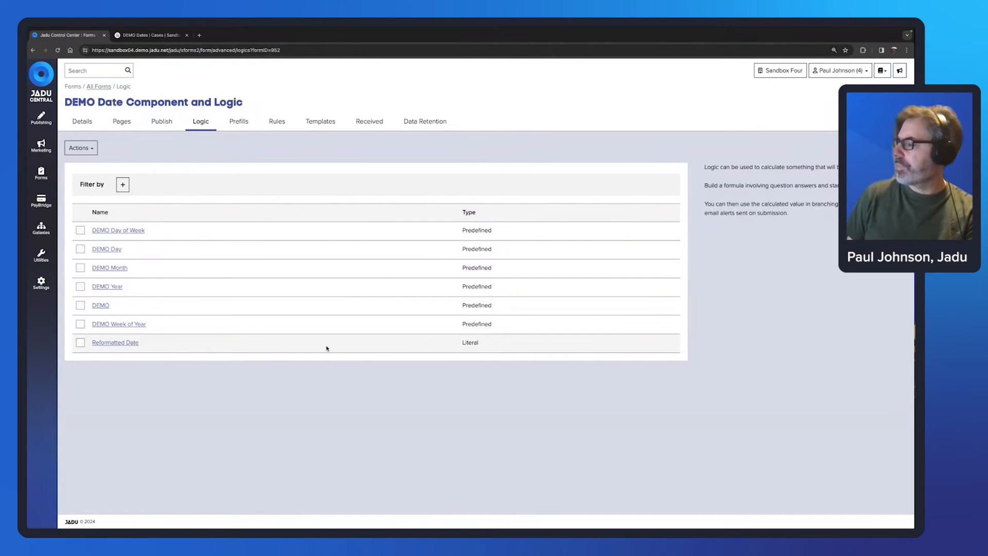
{"action": "left_click_drag", "start_coordinate": [480, 343], "coordinate": [462, 343]}
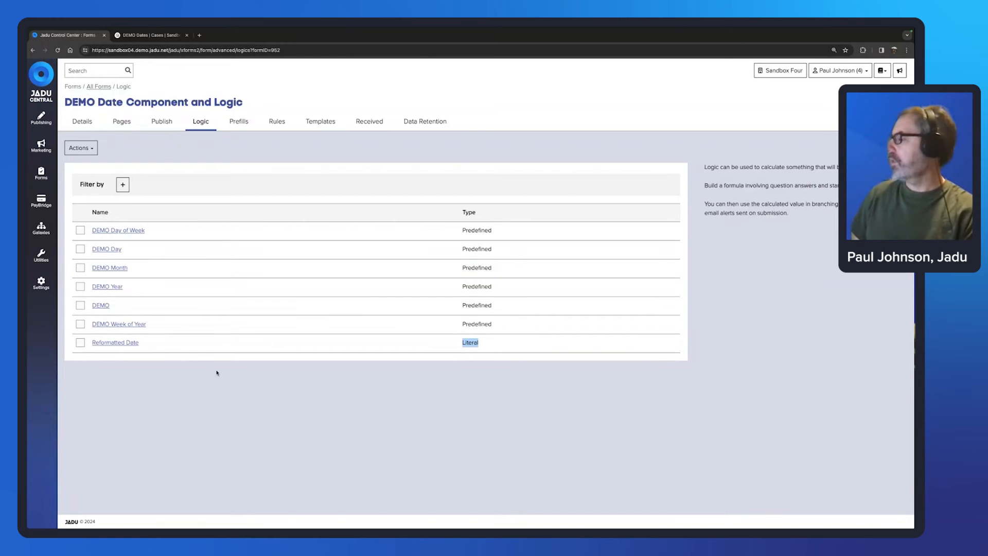
{"action": "left_click", "coordinate": [129, 343]}
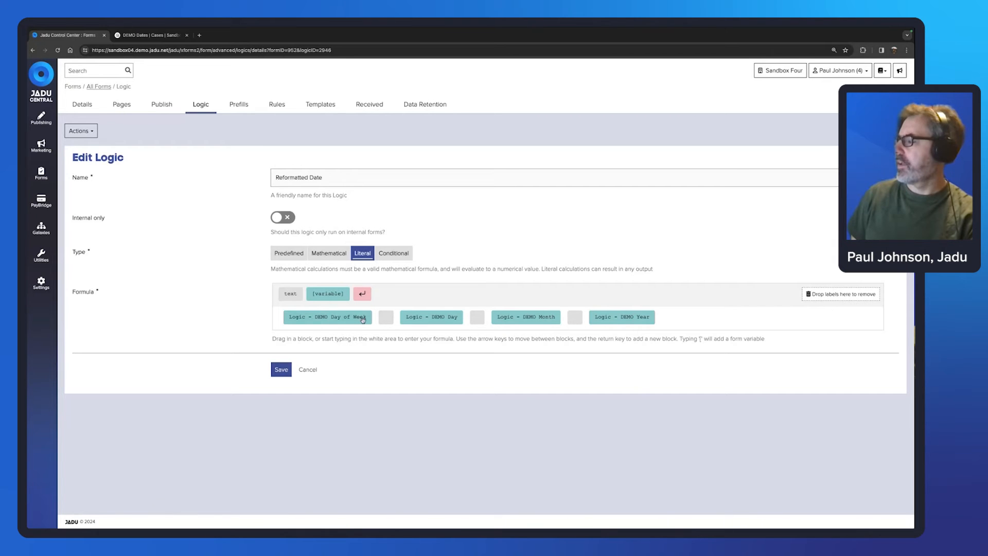
{"action": "left_click", "coordinate": [313, 371]}
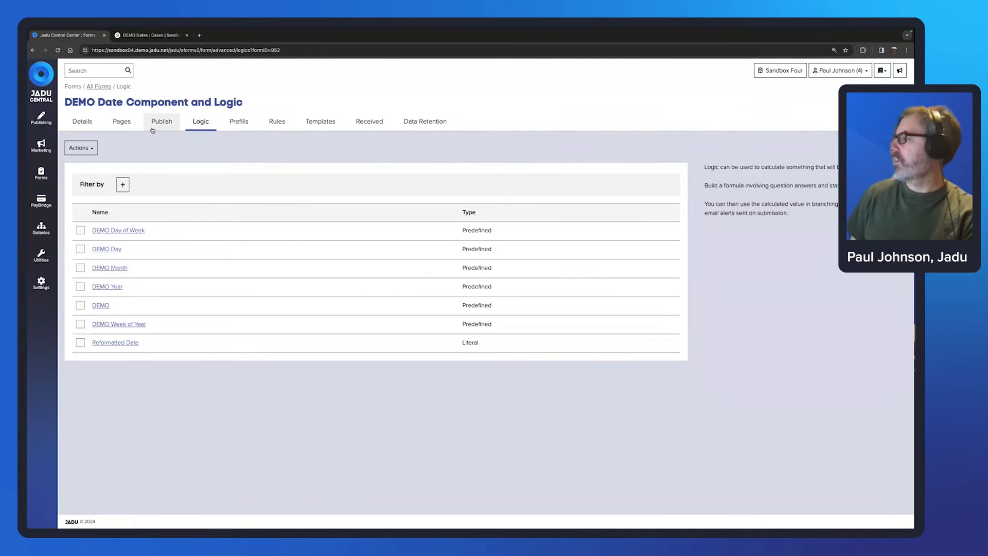
Step: Insert the DEMO Week of Year placeholder after 'Week of Year Logic:' on DEMO Output and save
{"action": "left_click", "coordinate": [125, 124]}
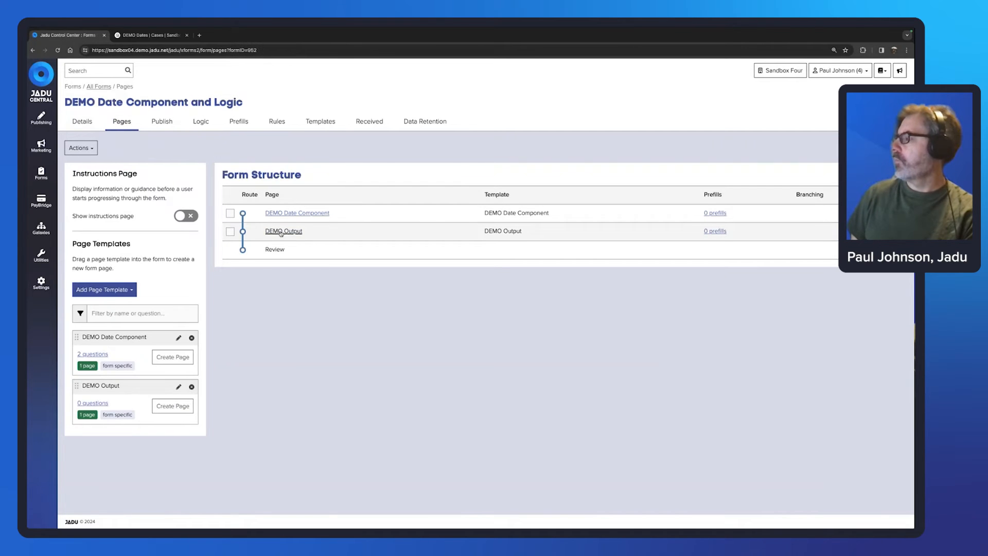
{"action": "left_click", "coordinate": [287, 232]}
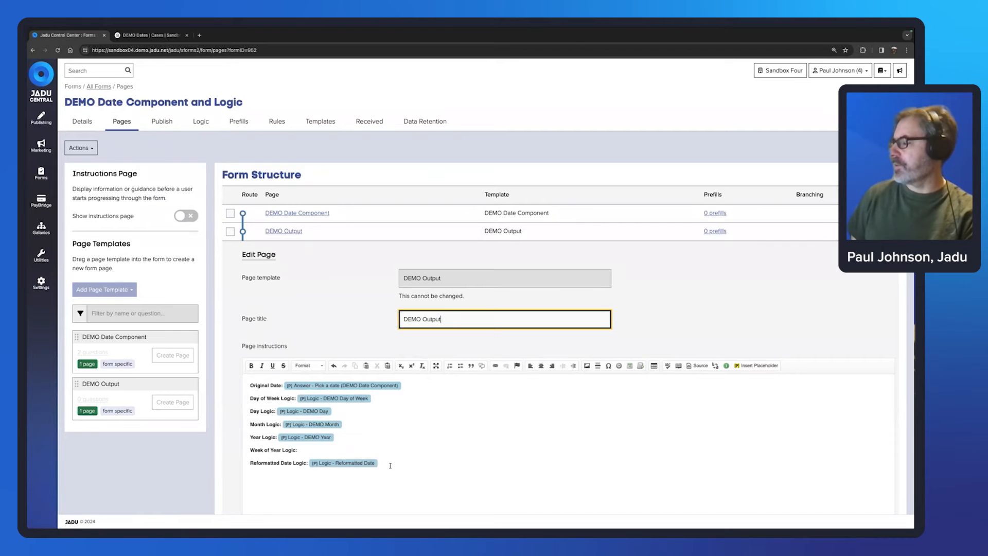
{"action": "left_click", "coordinate": [320, 450]}
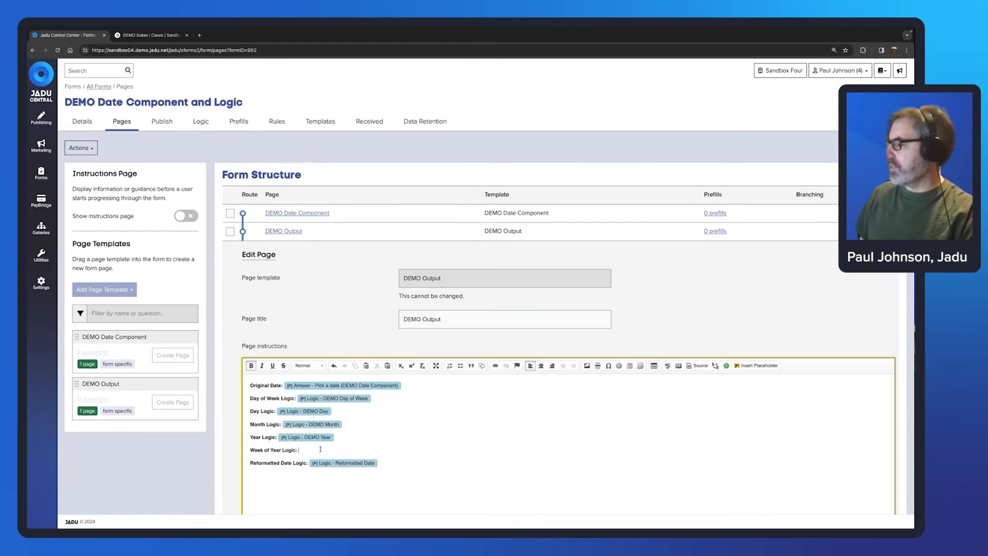
{"action": "left_click", "coordinate": [758, 366]}
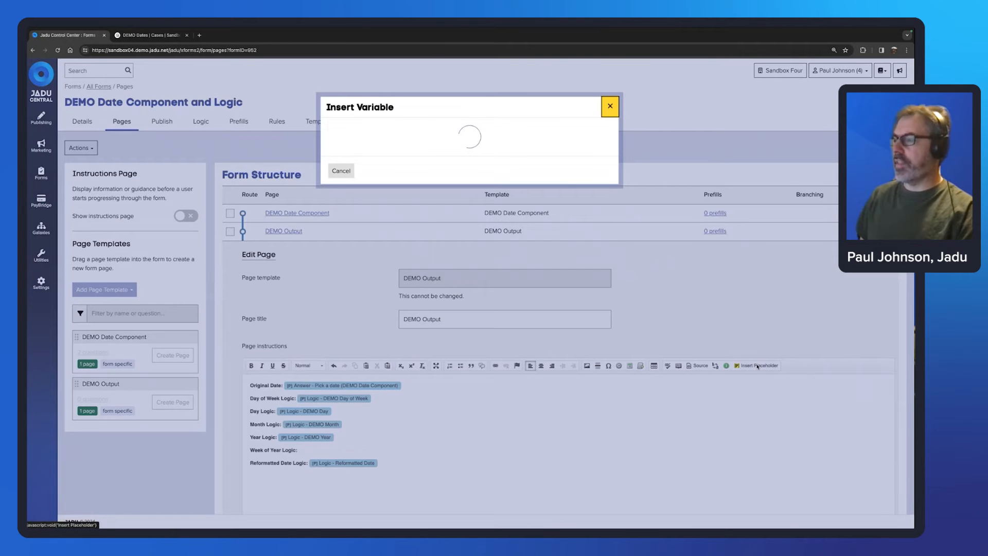
{"action": "left_click", "coordinate": [390, 133]}
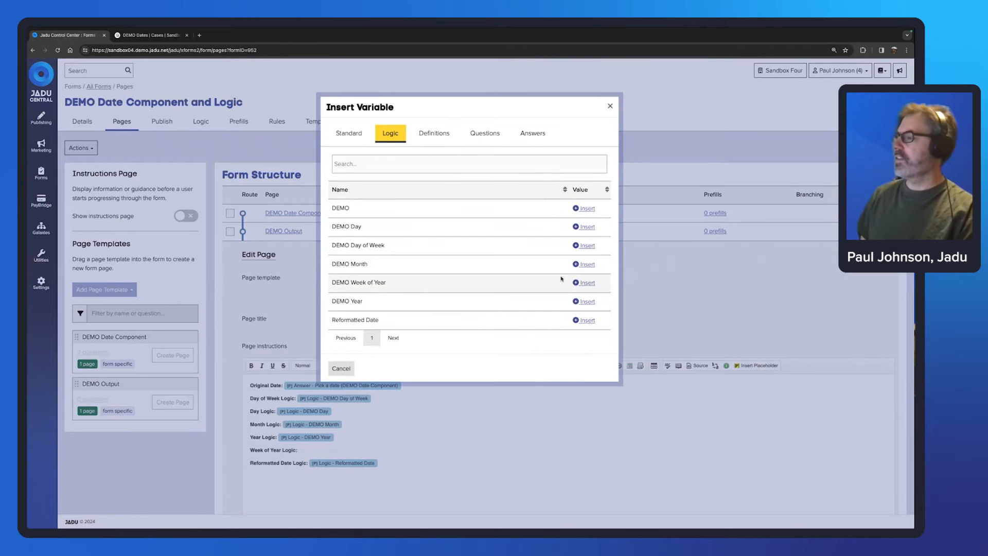
{"action": "left_click", "coordinate": [586, 282]}
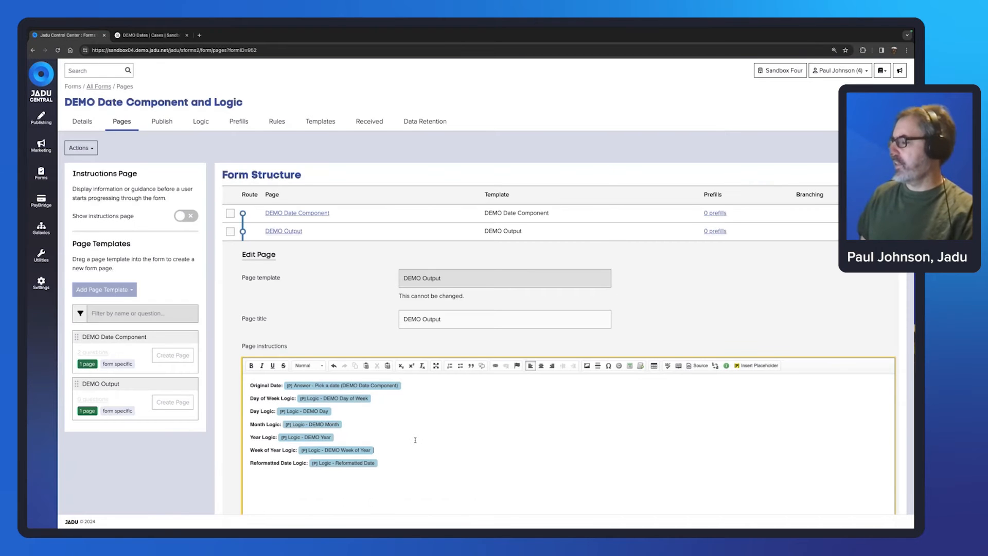
{"action": "scroll", "coordinate": [435, 414], "scroll_direction": "down", "scroll_amount": 3}
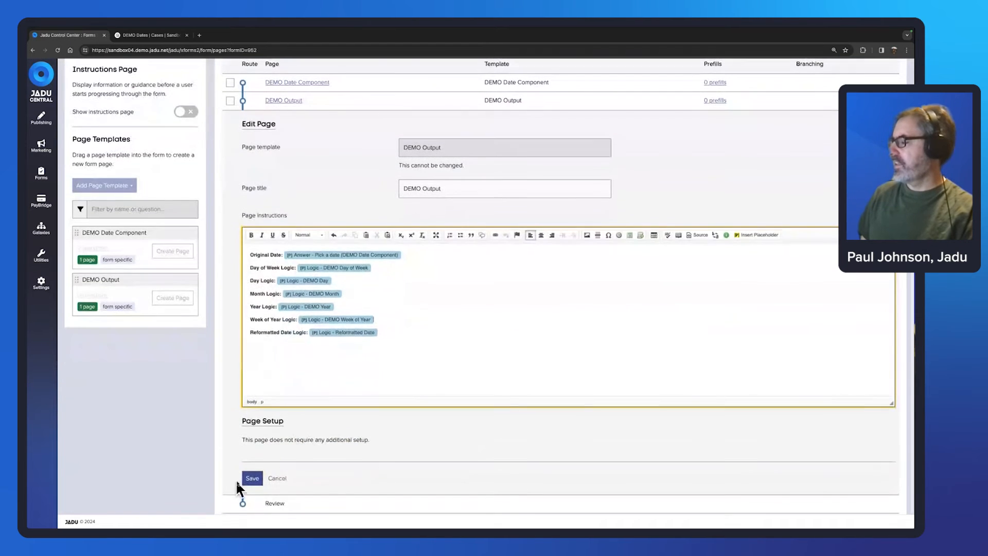
{"action": "left_click", "coordinate": [253, 478]}
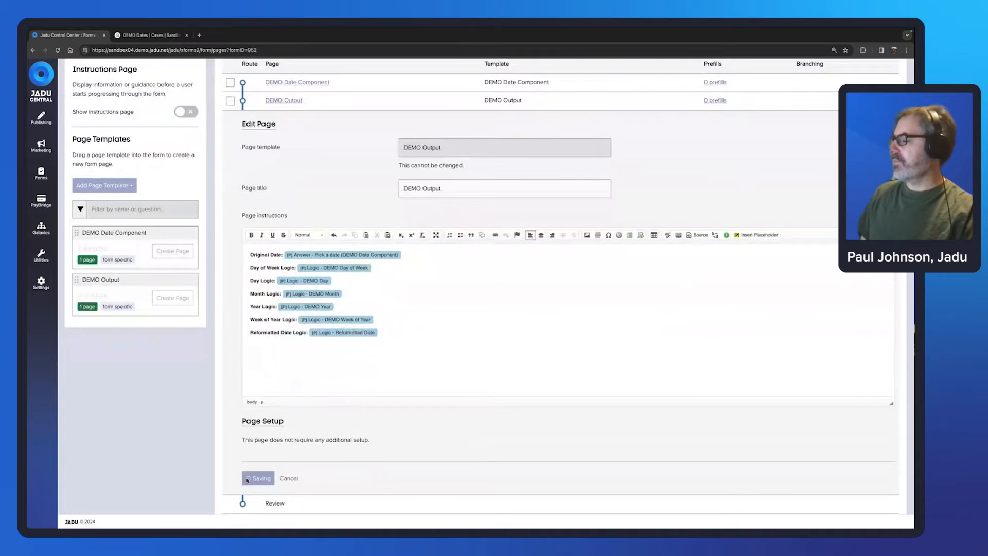
{"action": "left_click", "coordinate": [284, 190]}
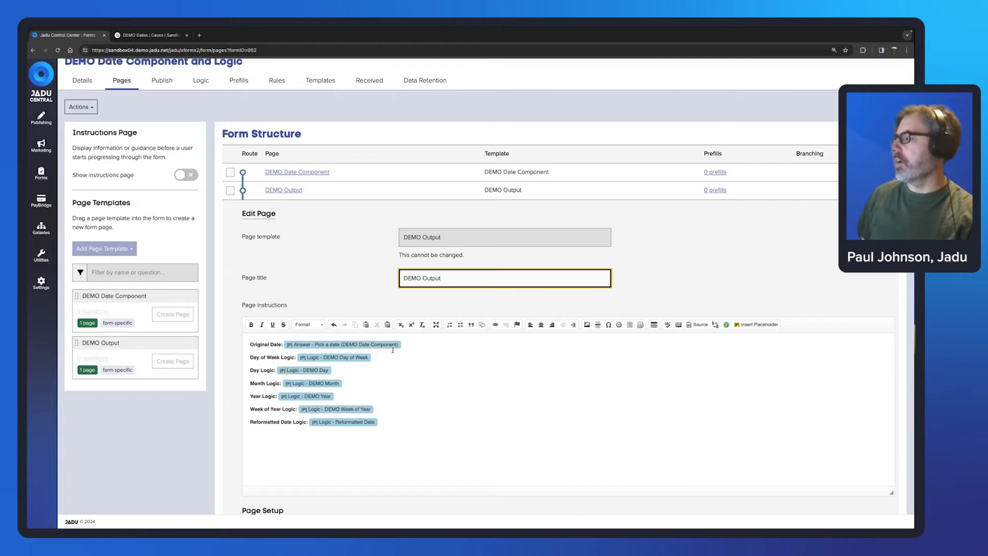
Step: On the live form, enter an e-mail address, pick 15/04/2024, and continue to DEMO Output
{"action": "left_click", "coordinate": [162, 81]}
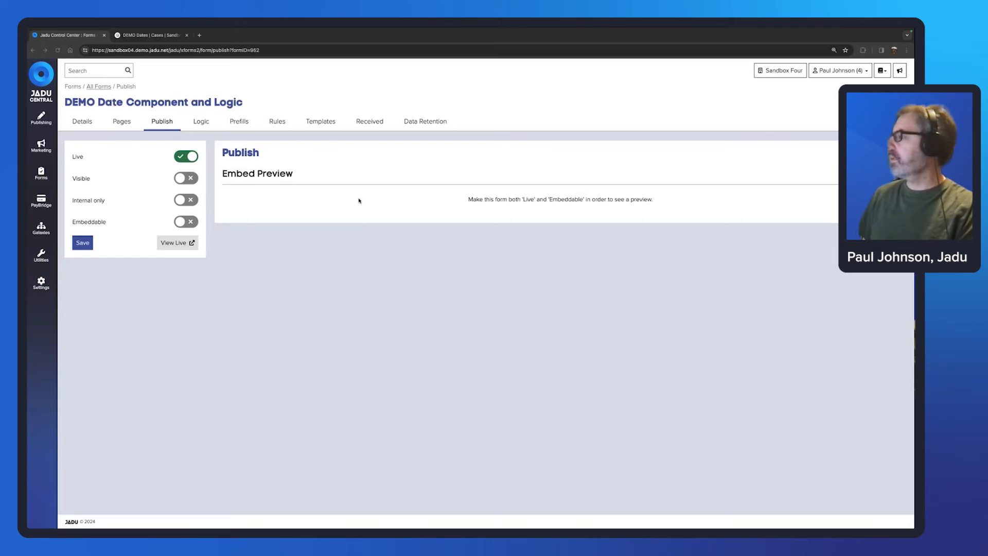
{"action": "left_click", "coordinate": [193, 241]}
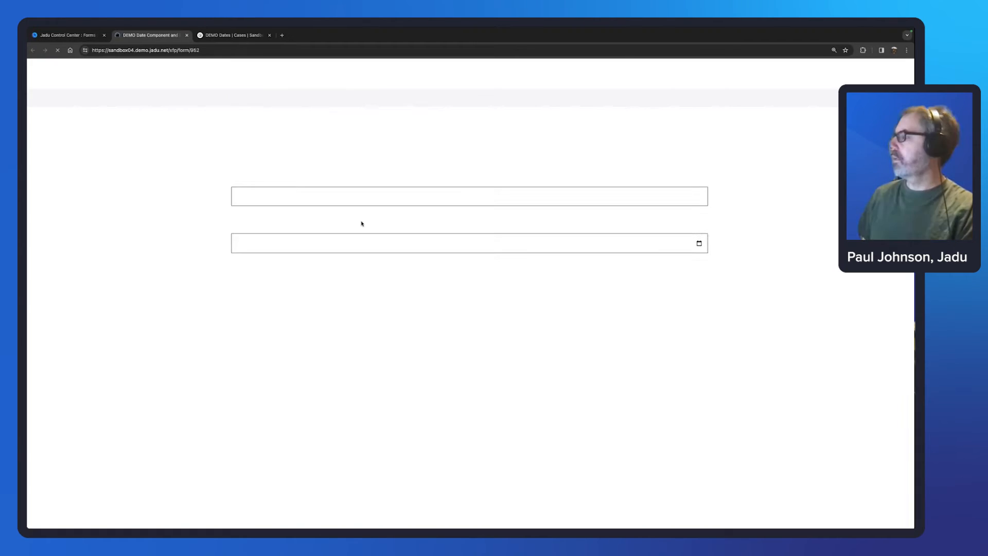
{"action": "left_click", "coordinate": [292, 198]}
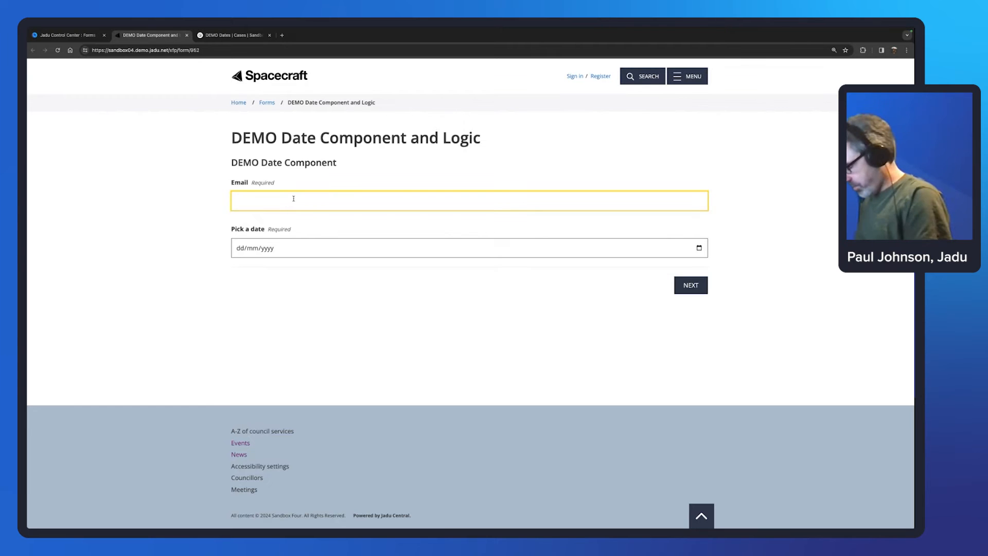
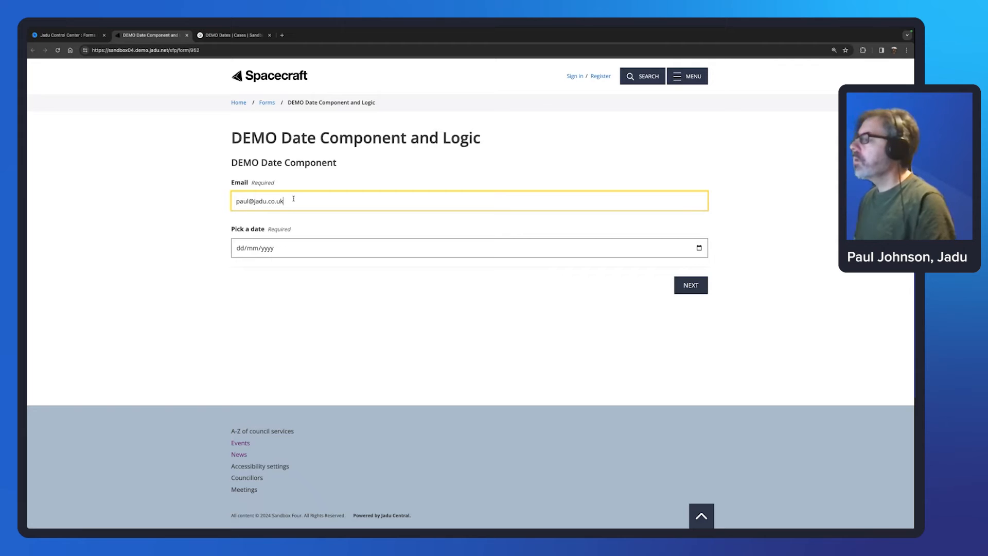
{"action": "left_click", "coordinate": [700, 248]}
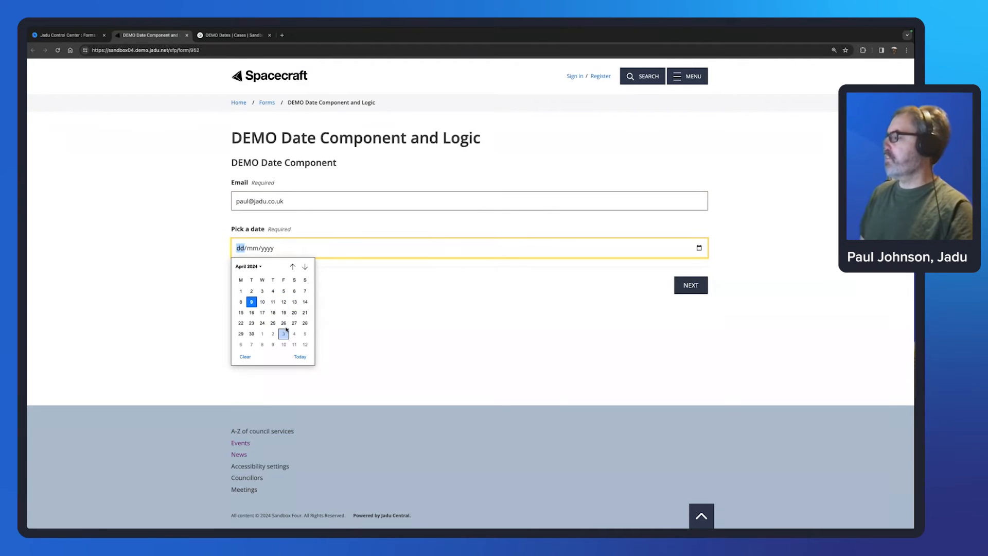
{"action": "left_click", "coordinate": [241, 313]}
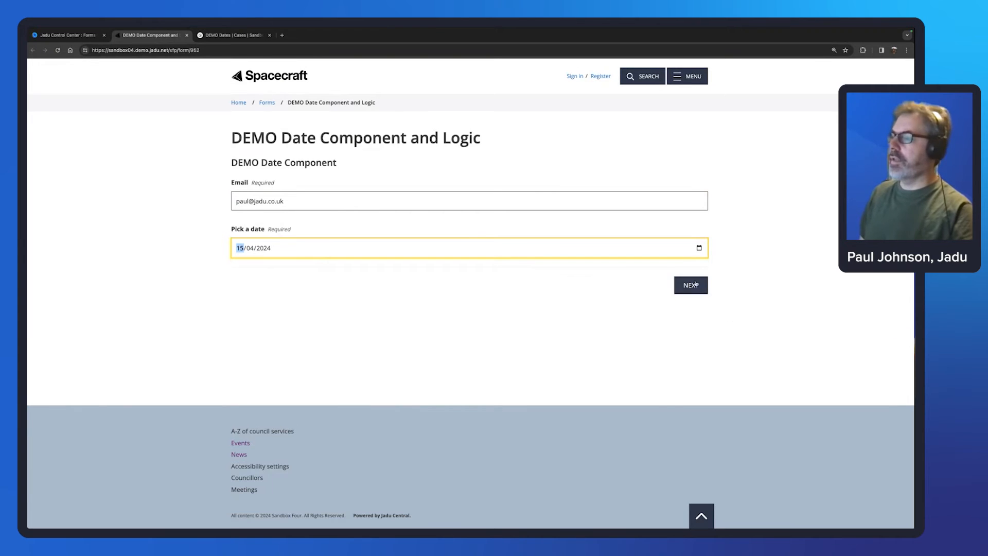
{"action": "left_click", "coordinate": [694, 285]}
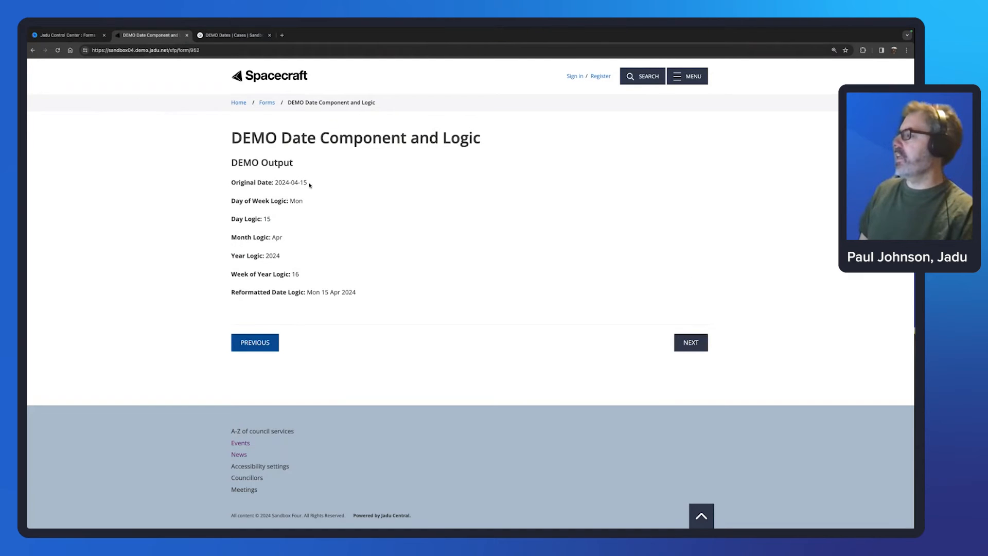
{"action": "left_click_drag", "start_coordinate": [309, 184], "coordinate": [231, 182]}
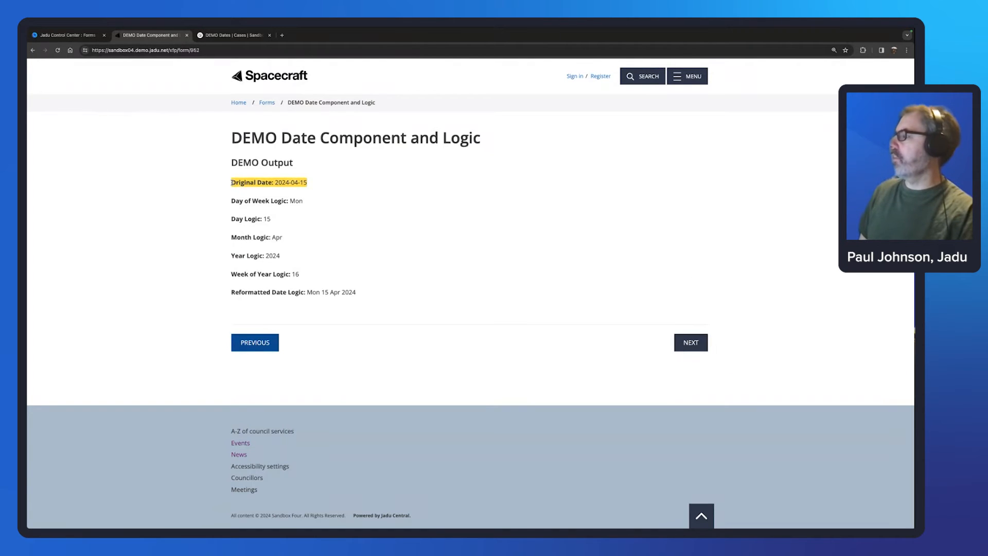
{"action": "left_click", "coordinate": [308, 184]}
{"action": "left_click_drag", "start_coordinate": [307, 183], "coordinate": [275, 183]}
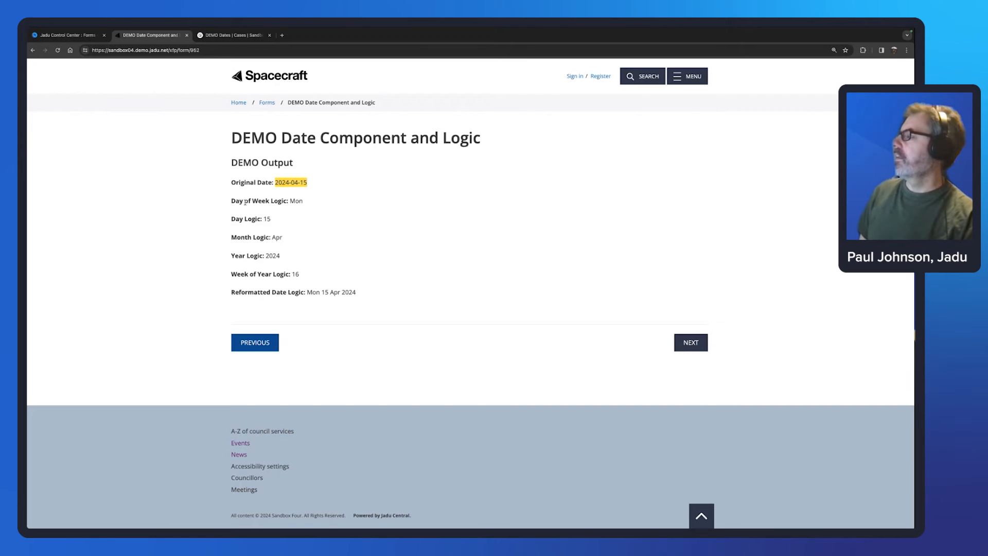
{"action": "left_click", "coordinate": [232, 202]}
{"action": "left_click_drag", "start_coordinate": [231, 202], "coordinate": [292, 202]}
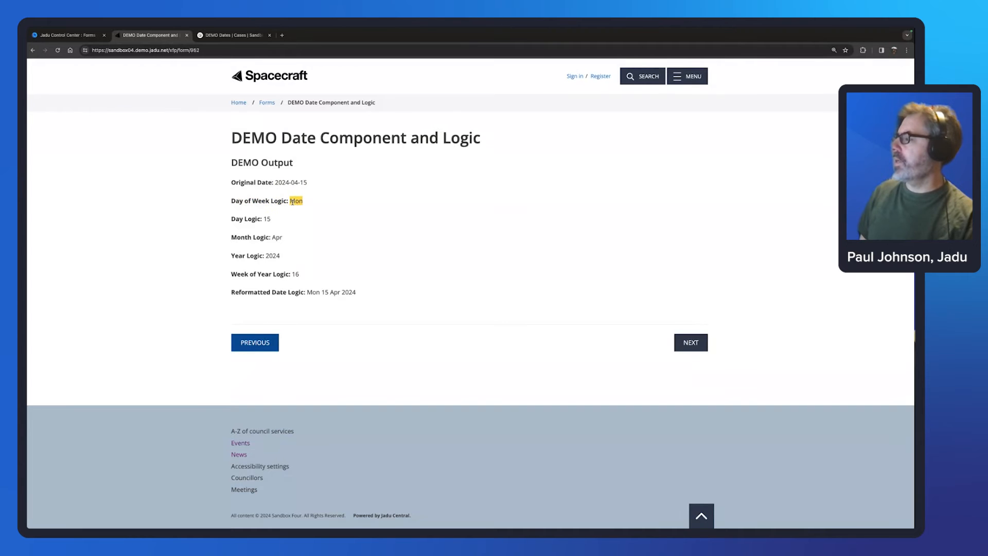
{"action": "left_click_drag", "start_coordinate": [232, 219], "coordinate": [274, 238]}
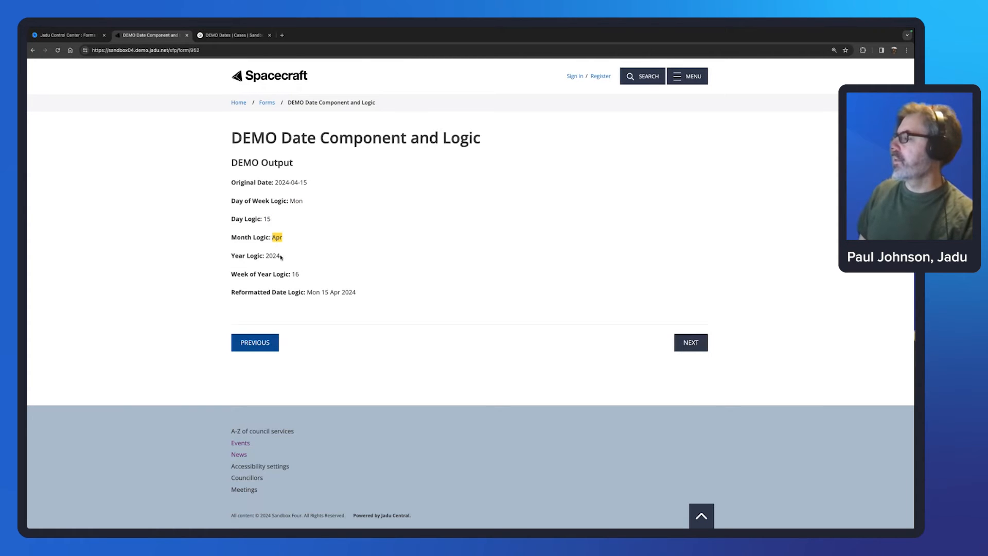
{"action": "left_click_drag", "start_coordinate": [281, 256], "coordinate": [293, 275]}
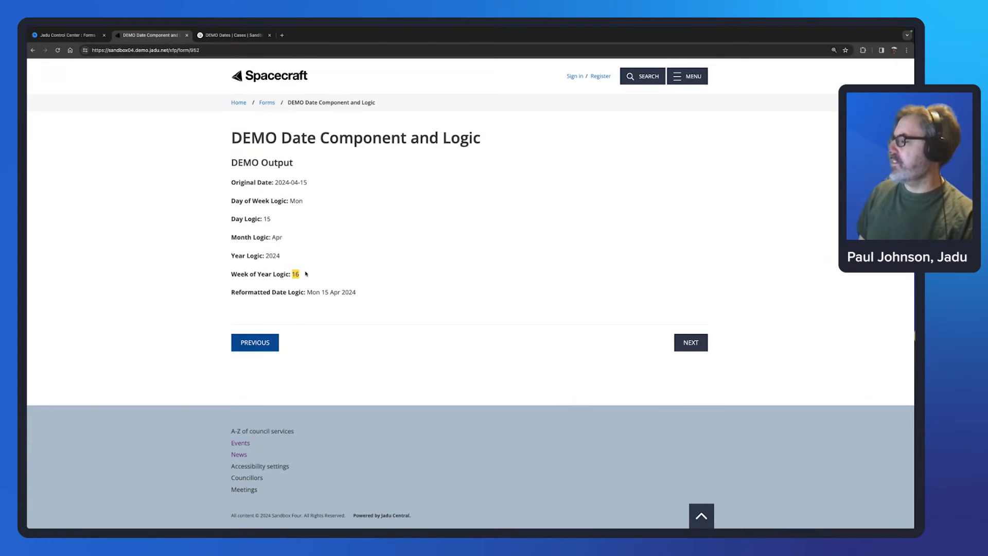
{"action": "left_click_drag", "start_coordinate": [367, 295], "coordinate": [231, 295]}
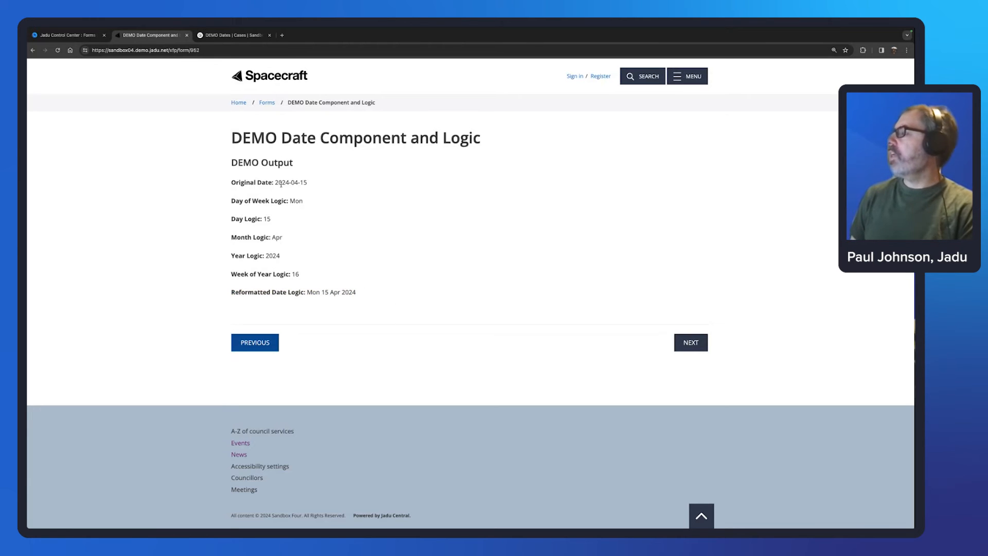
{"action": "left_click_drag", "start_coordinate": [274, 182], "coordinate": [307, 182]}
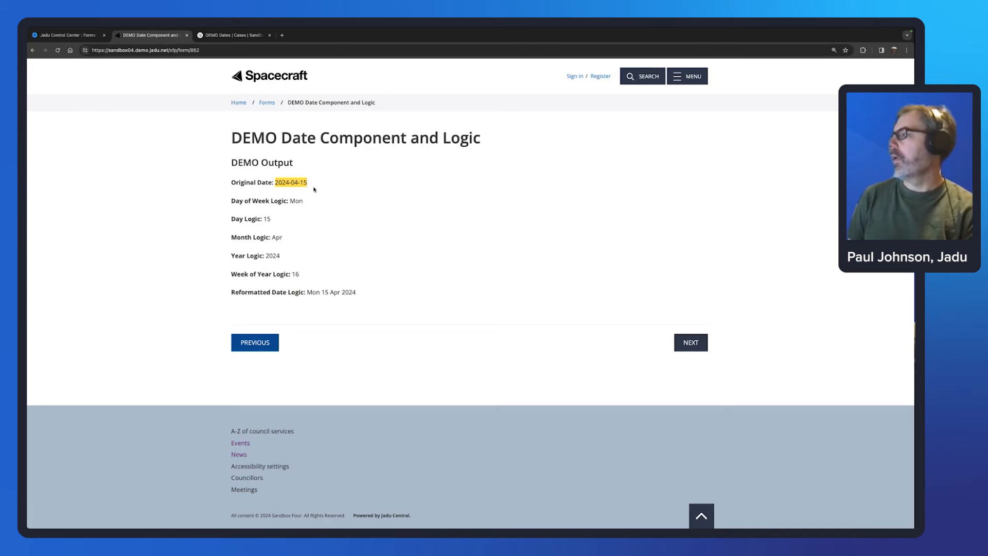
{"action": "left_click", "coordinate": [309, 190]}
{"action": "left_click_drag", "start_coordinate": [308, 183], "coordinate": [276, 184]}
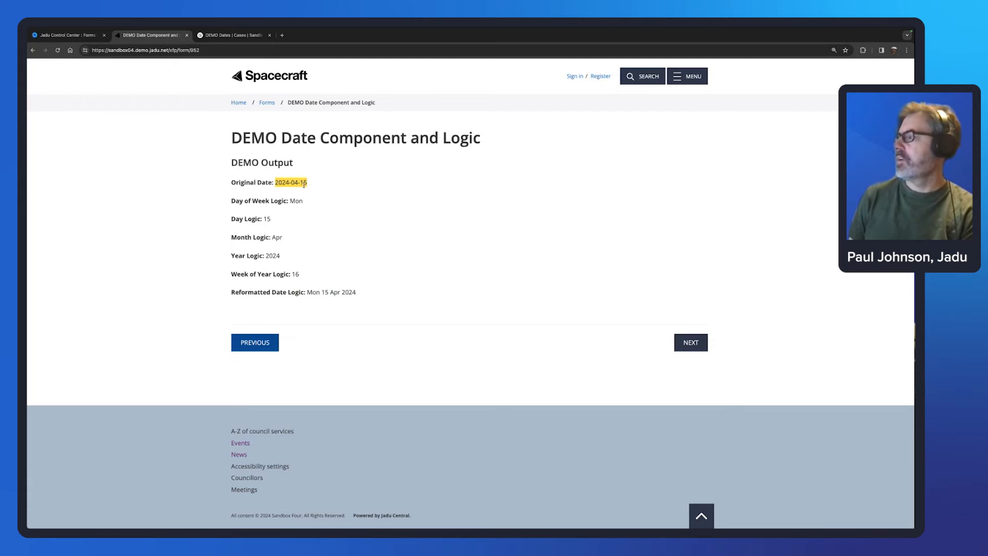
{"action": "left_click", "coordinate": [275, 182]}
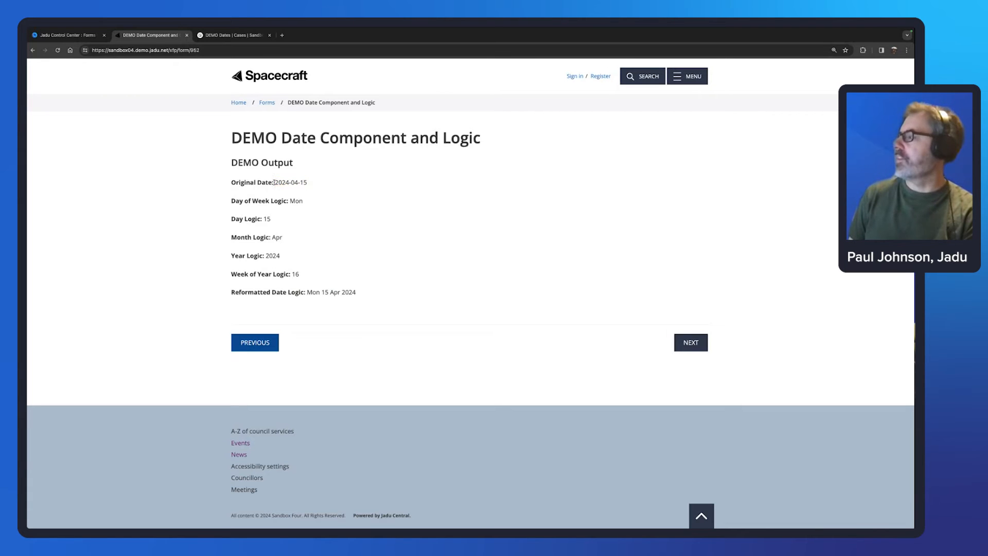
{"action": "left_click_drag", "start_coordinate": [274, 182], "coordinate": [310, 182]}
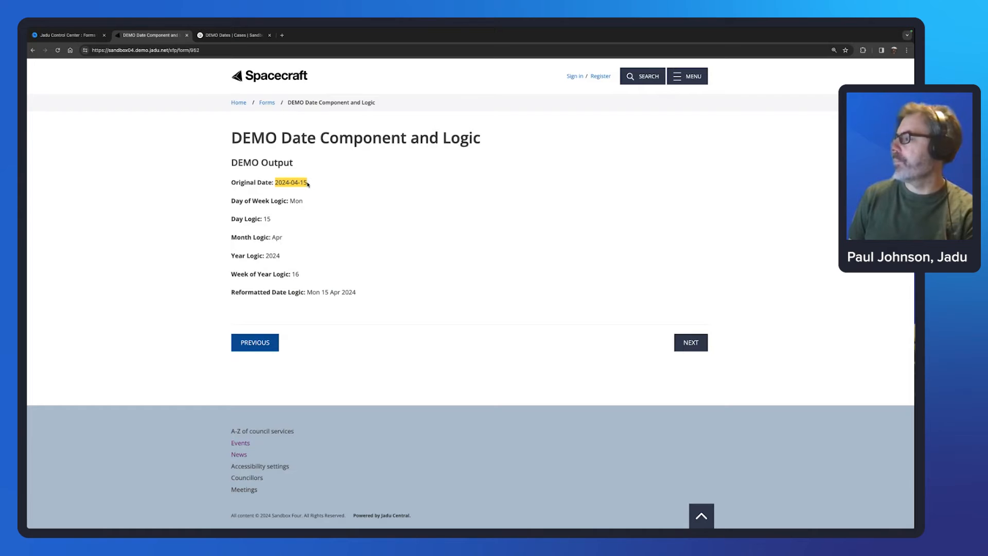
Step: Continue to the review page, highlight the date Mon 15th Apr 2024, and switch back to admin
{"action": "left_click", "coordinate": [695, 346]}
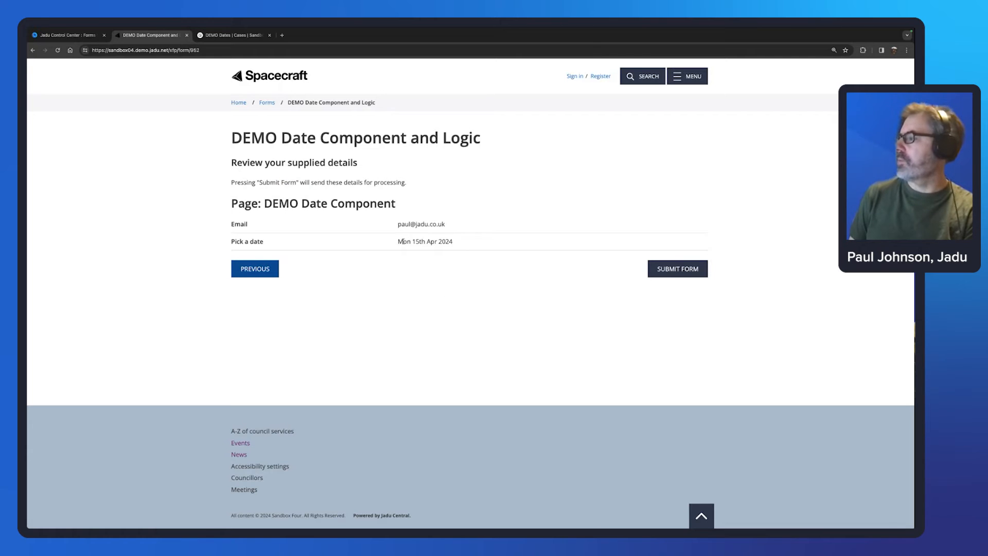
{"action": "left_click_drag", "start_coordinate": [398, 241], "coordinate": [454, 241]}
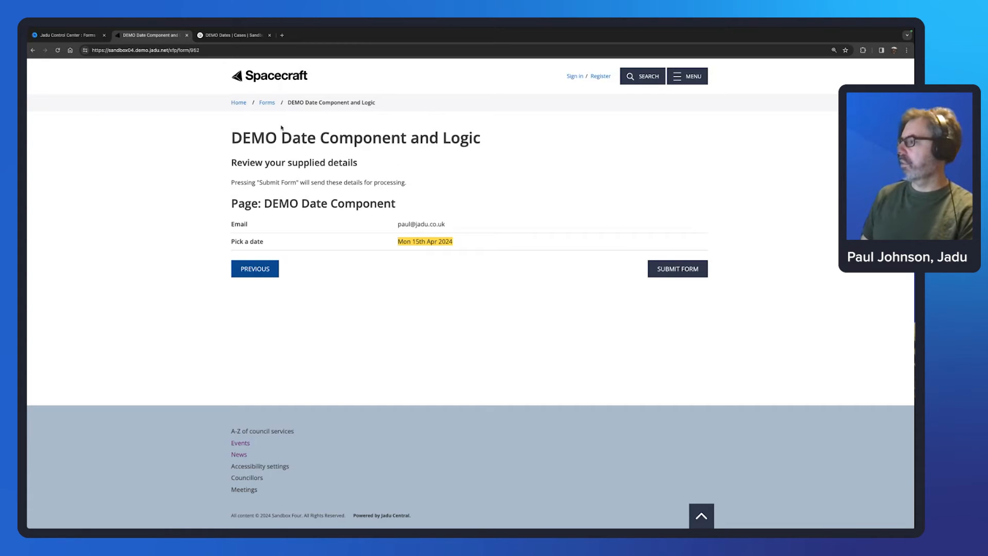
{"action": "left_click", "coordinate": [69, 36]}
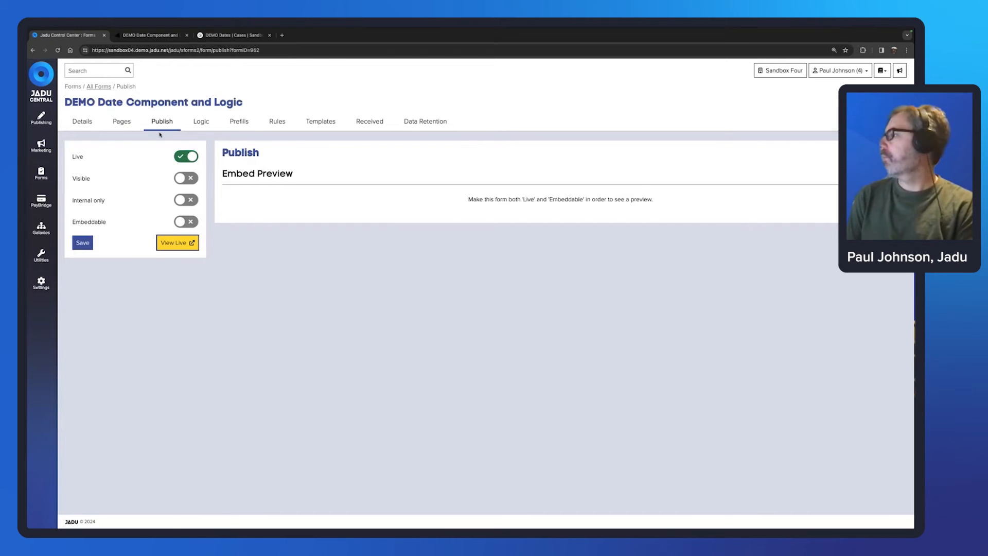
Step: Inspect the DEMO Date Component page's email and date questions, then return to the live form's review page
{"action": "left_click", "coordinate": [121, 121]}
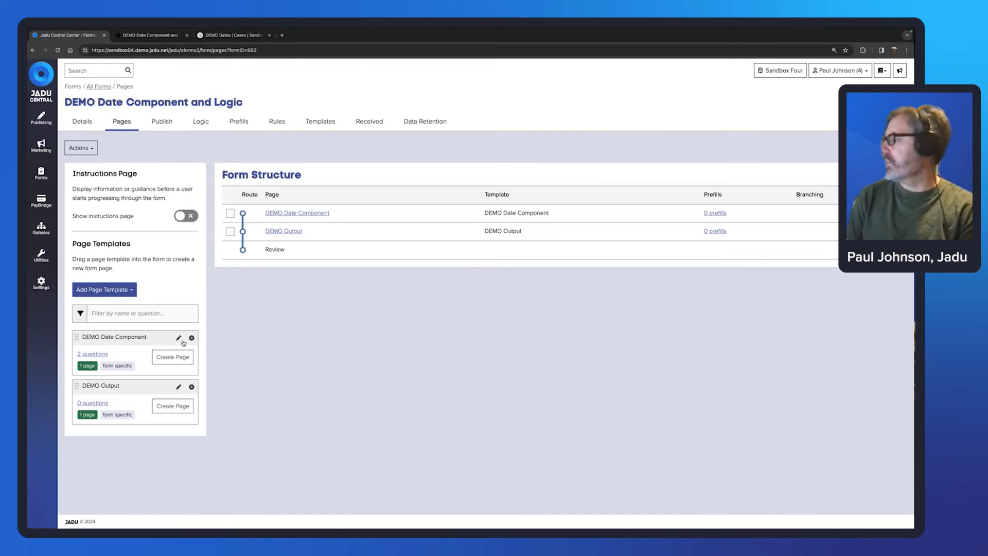
{"action": "left_click", "coordinate": [179, 338]}
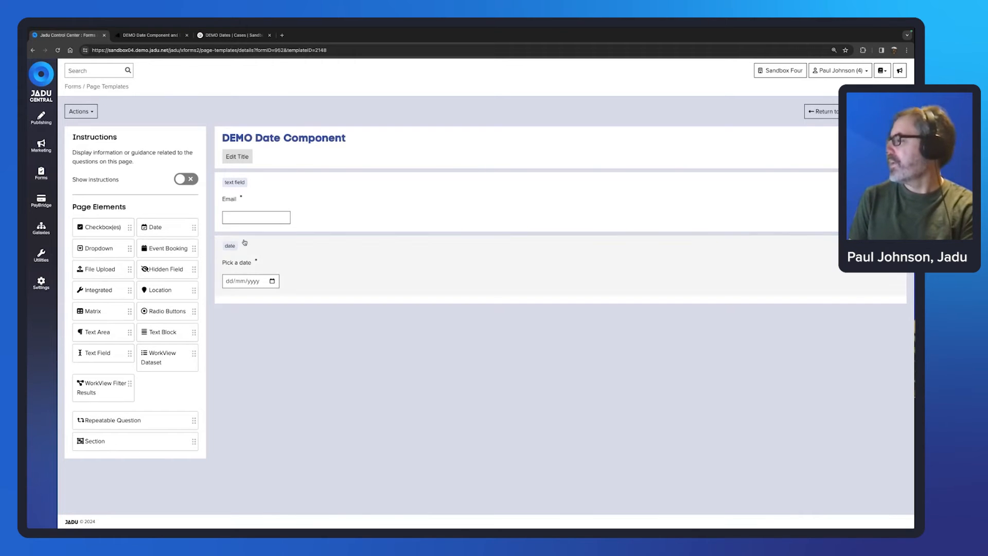
{"action": "left_click", "coordinate": [819, 112]}
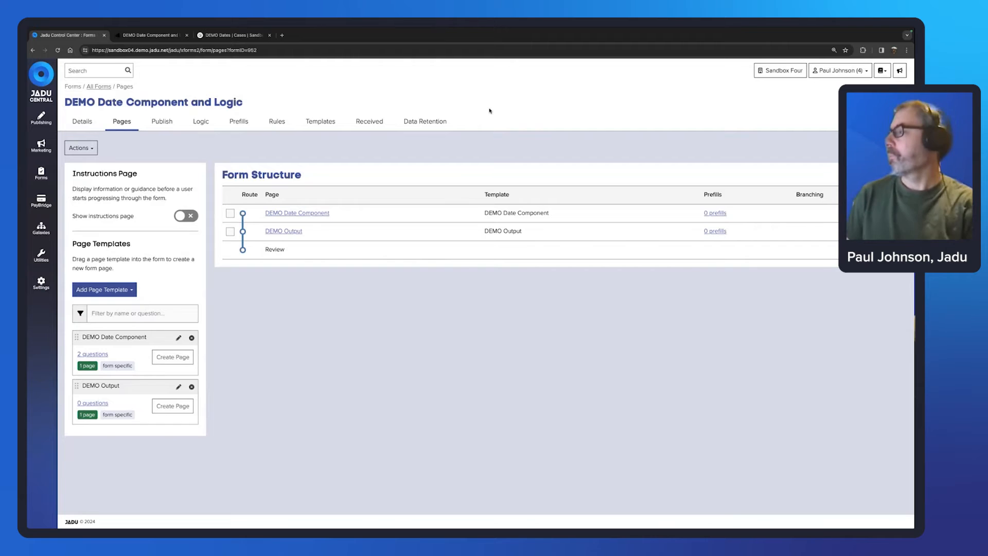
{"action": "left_click", "coordinate": [151, 36]}
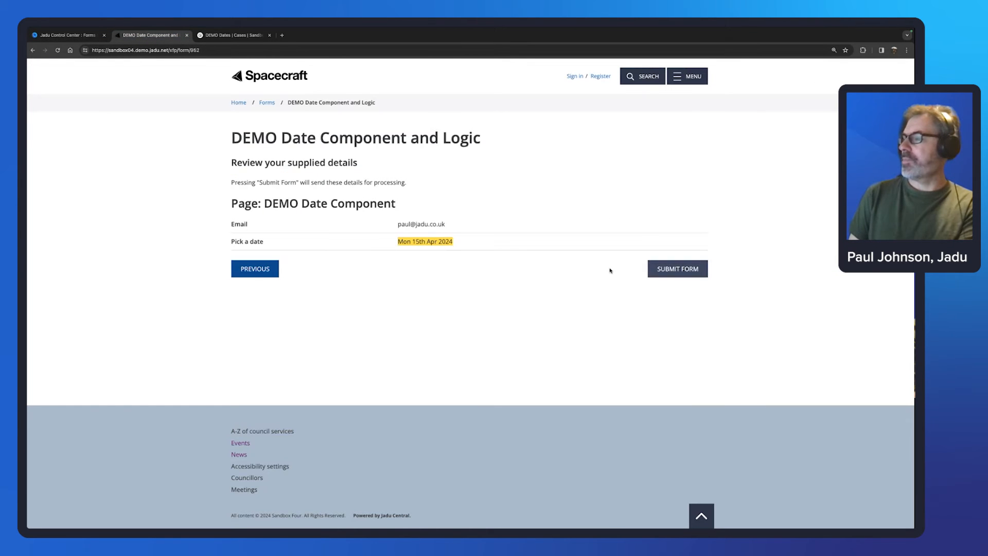
Step: Confirm the Create Case rule maps the picked date into the DEMO Dates template, then submit the live form
{"action": "left_click", "coordinate": [460, 237]}
{"action": "left_click", "coordinate": [92, 36]}
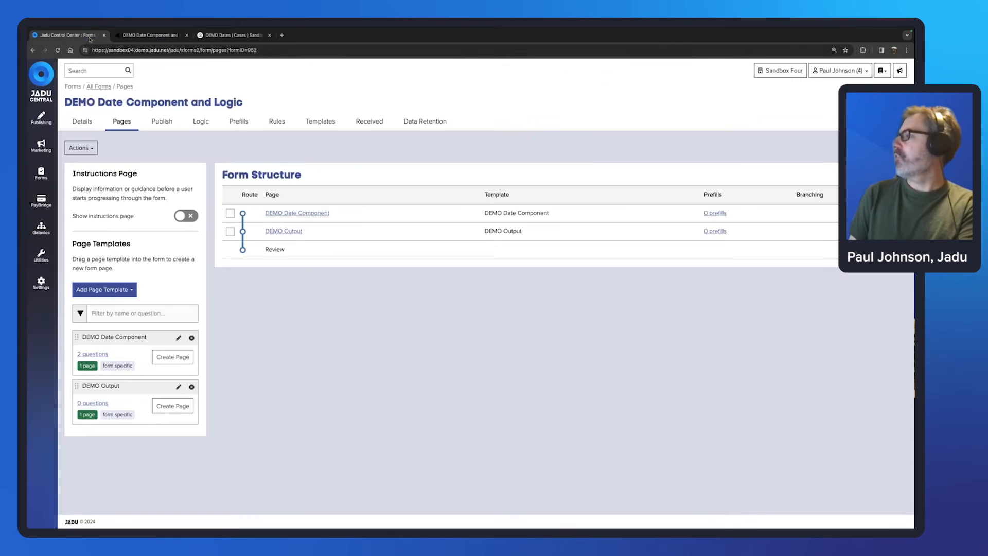
{"action": "left_click", "coordinate": [277, 123]}
{"action": "left_click", "coordinate": [108, 232]}
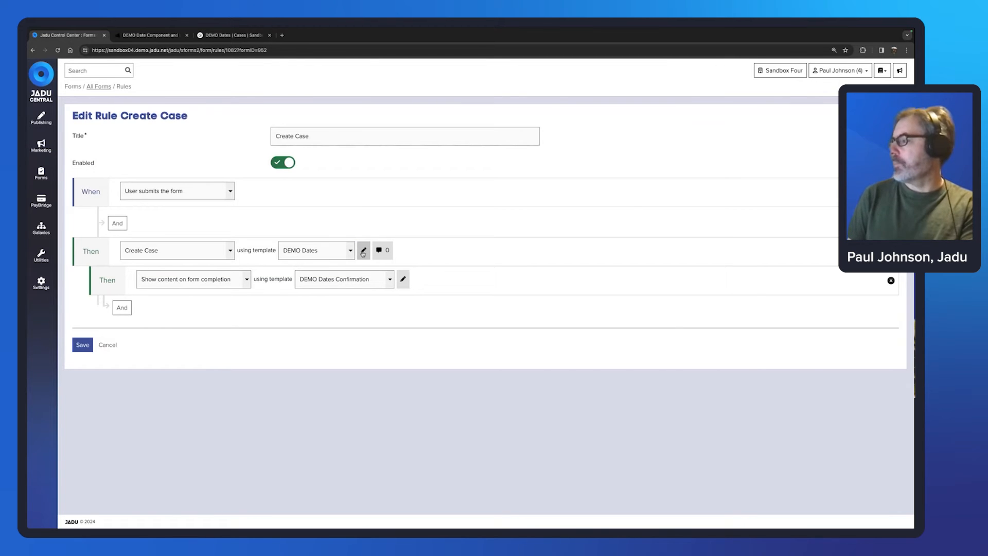
{"action": "left_click", "coordinate": [364, 251]}
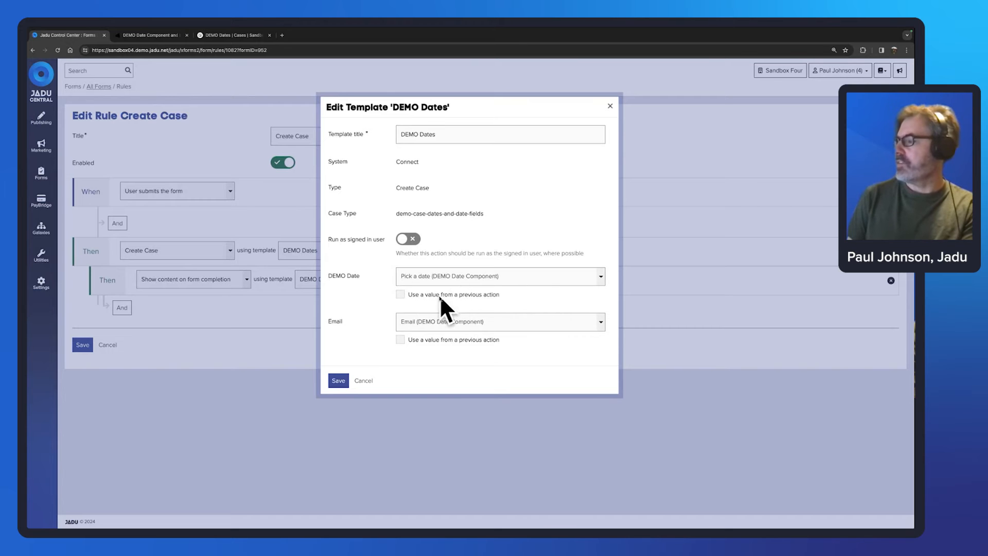
{"action": "left_click", "coordinate": [364, 380]}
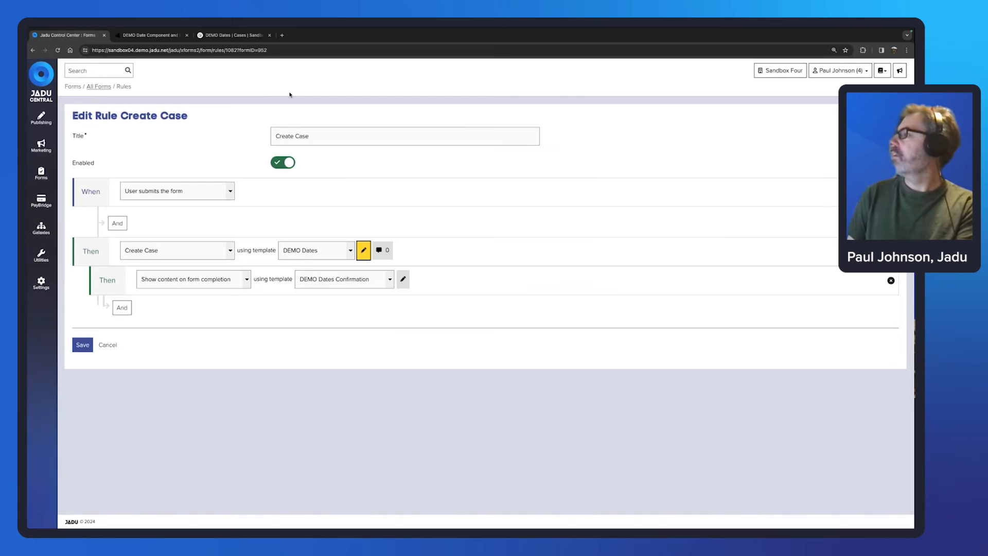
{"action": "left_click", "coordinate": [149, 35]}
{"action": "left_click", "coordinate": [689, 274]}
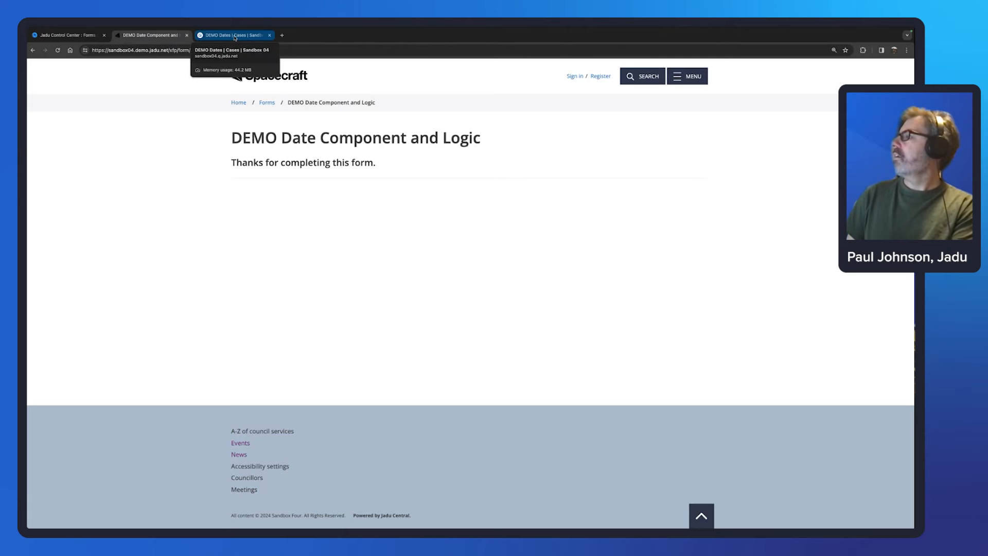
Step: Refresh the DEMO Dates case list and open the newest case's timeline
{"action": "left_click", "coordinate": [234, 36]}
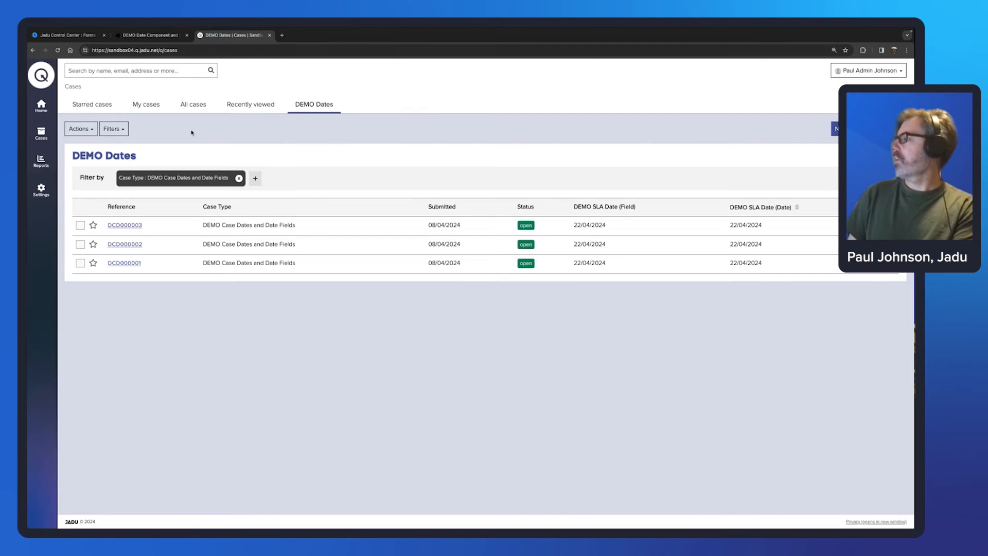
{"action": "left_click", "coordinate": [323, 104]}
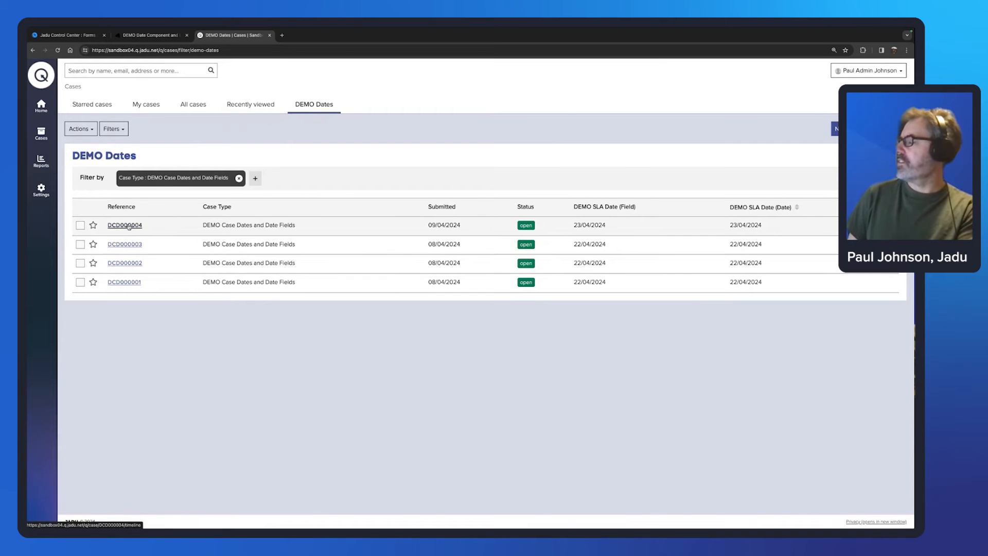
{"action": "left_click", "coordinate": [126, 225]}
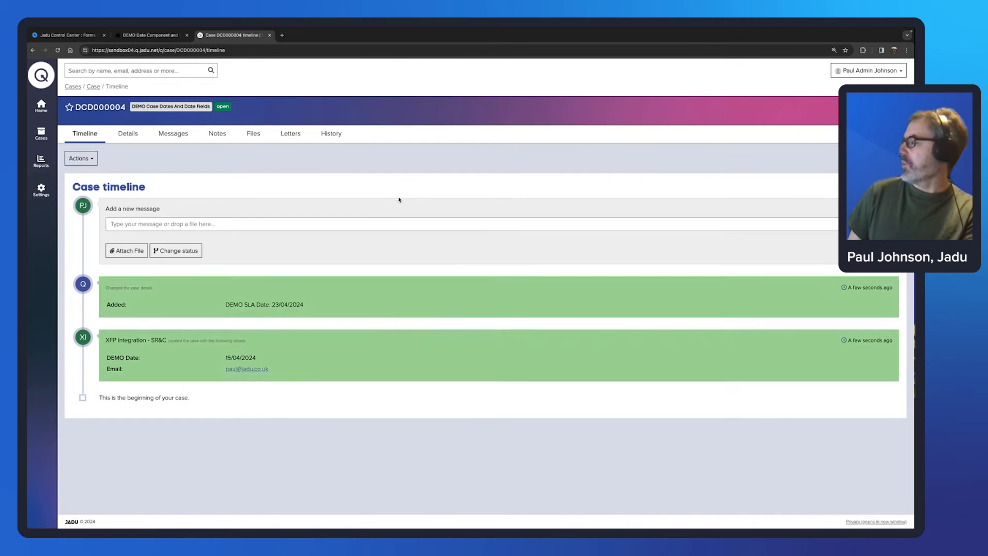
Step: Highlight the DEMO Date label and its 15/04/2024 value on the case timeline
{"action": "left_click_drag", "start_coordinate": [256, 357], "coordinate": [227, 369]}
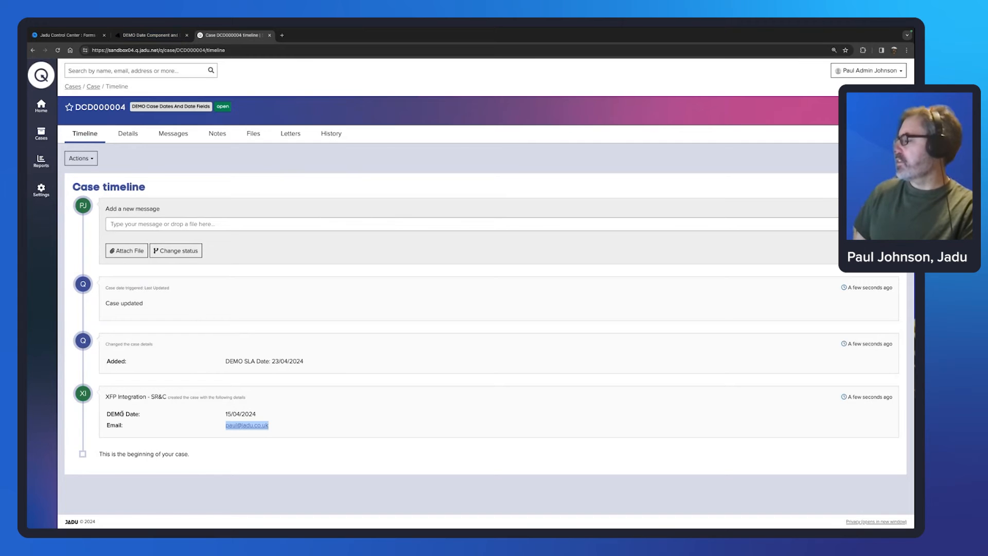
{"action": "left_click_drag", "start_coordinate": [107, 414], "coordinate": [148, 417]}
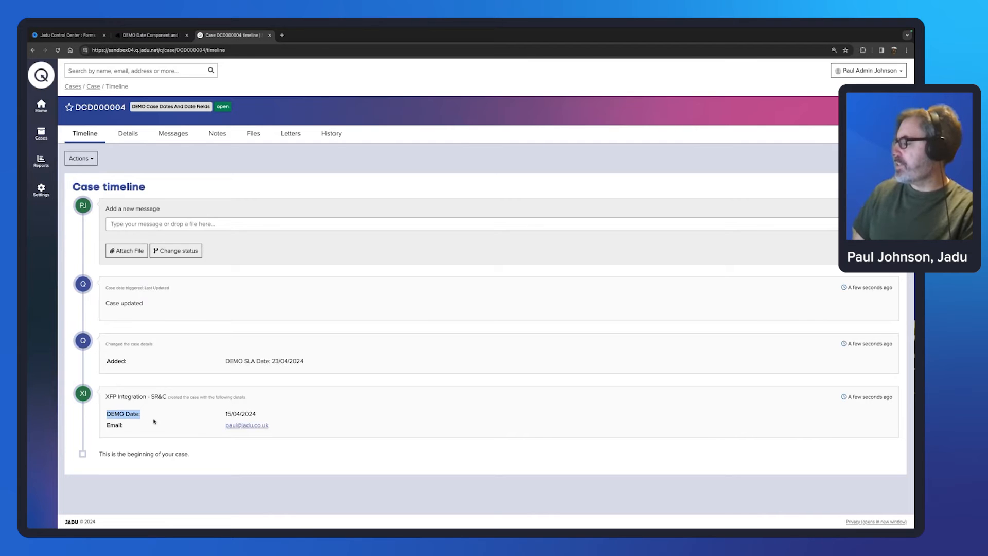
{"action": "left_click", "coordinate": [238, 413]}
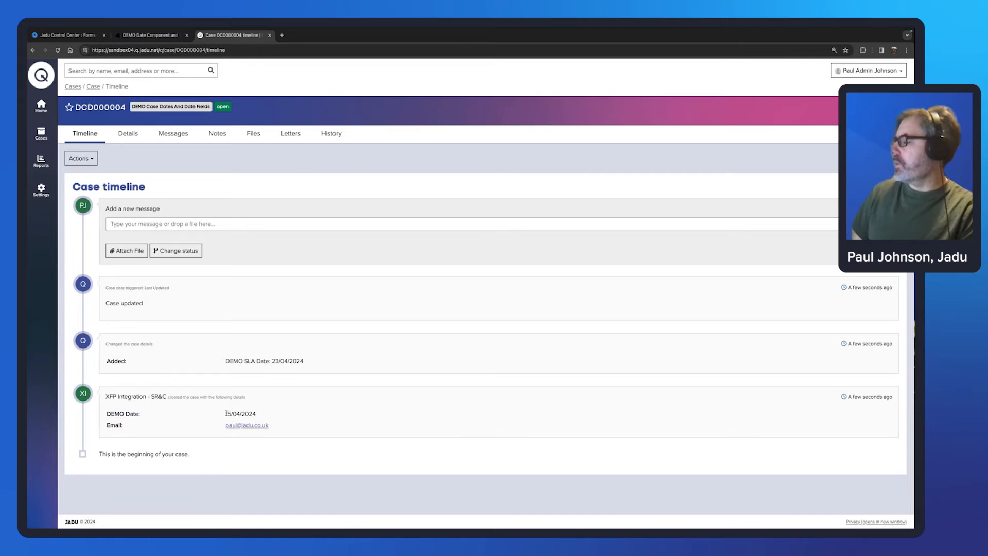
{"action": "left_click_drag", "start_coordinate": [227, 413], "coordinate": [271, 414]}
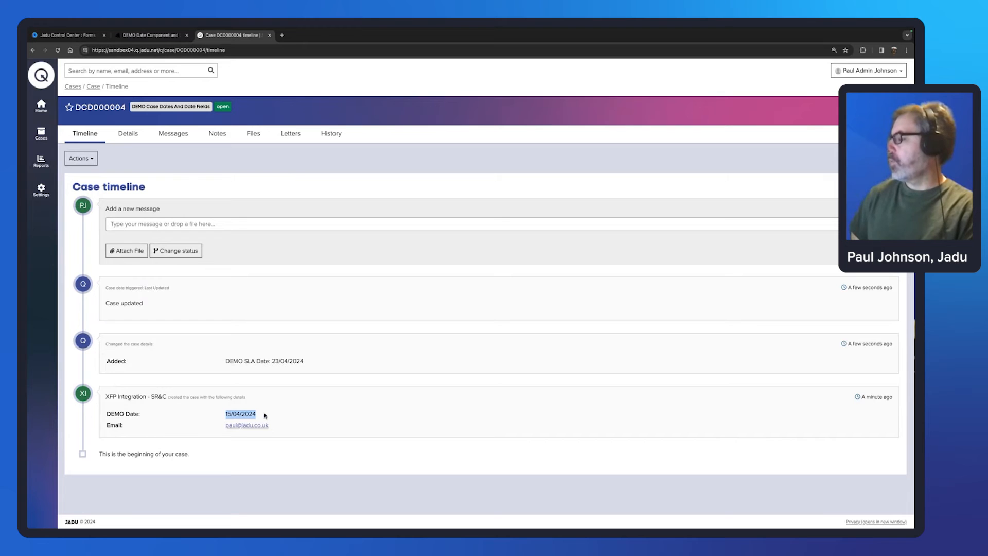
{"action": "left_click", "coordinate": [265, 416]}
{"action": "left_click_drag", "start_coordinate": [255, 414], "coordinate": [225, 416]}
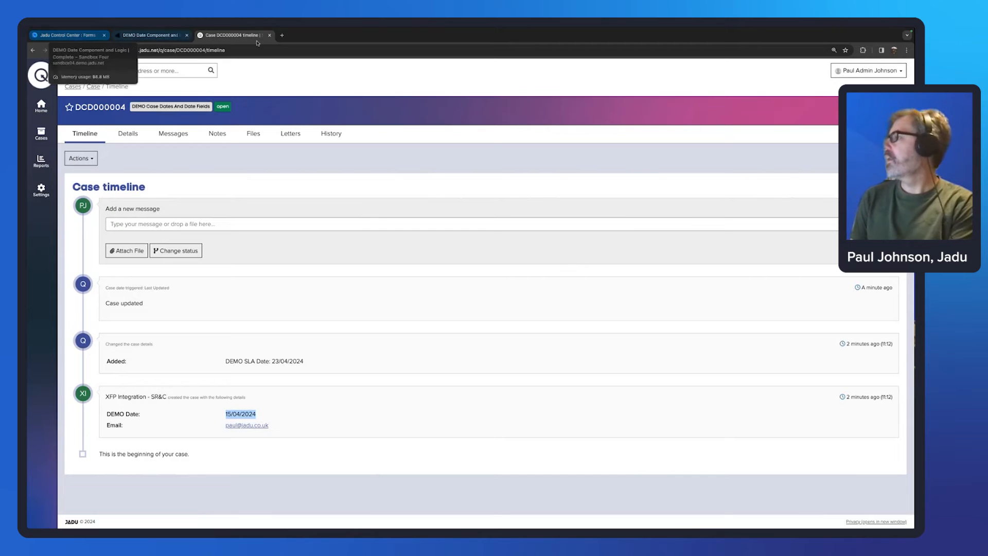
{"action": "left_click", "coordinate": [343, 91]}
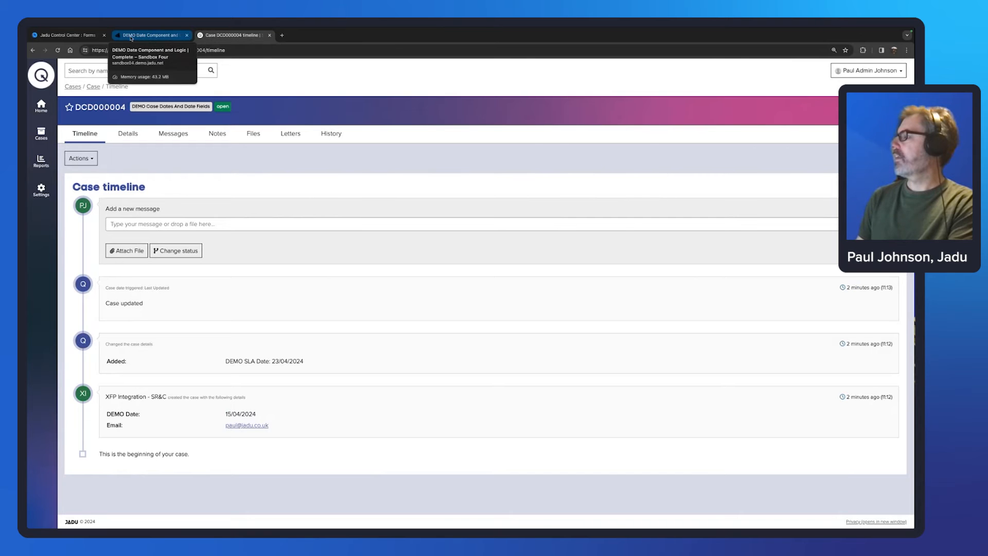
{"action": "left_click_drag", "start_coordinate": [256, 415], "coordinate": [227, 415]}
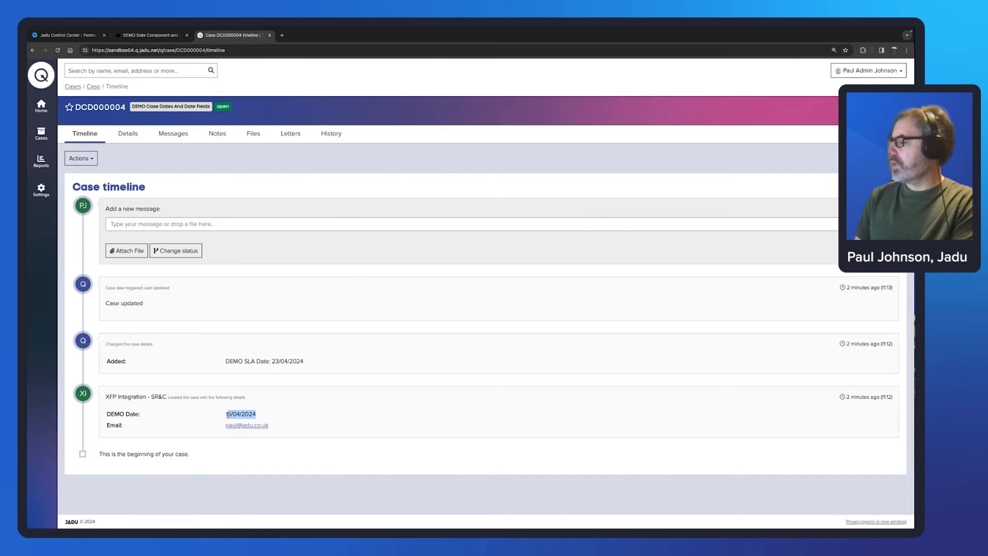
Step: Filter workflow Fields by 'DEMO', review the DEMO Date field's settings without changes, then go to Cases
{"action": "left_click", "coordinate": [41, 189]}
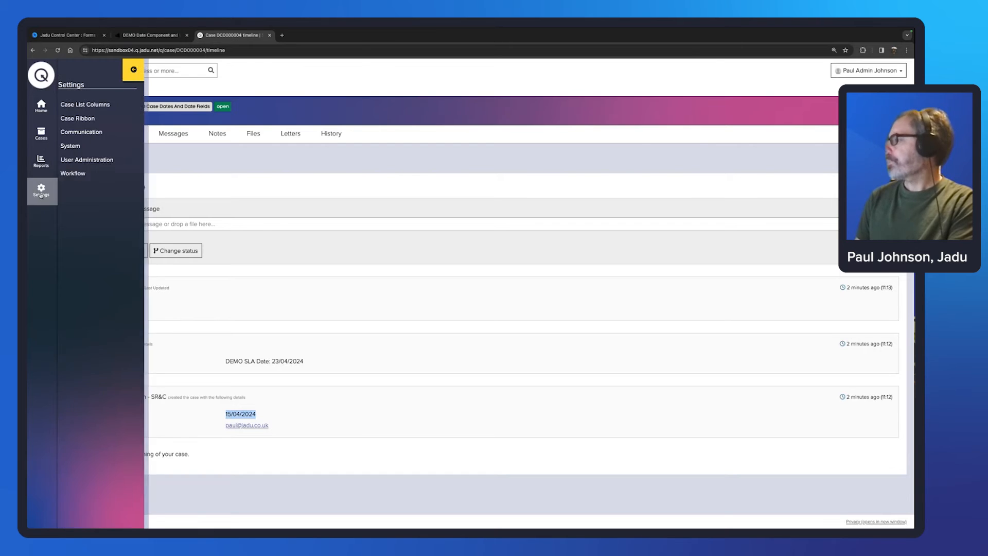
{"action": "left_click", "coordinate": [91, 174]}
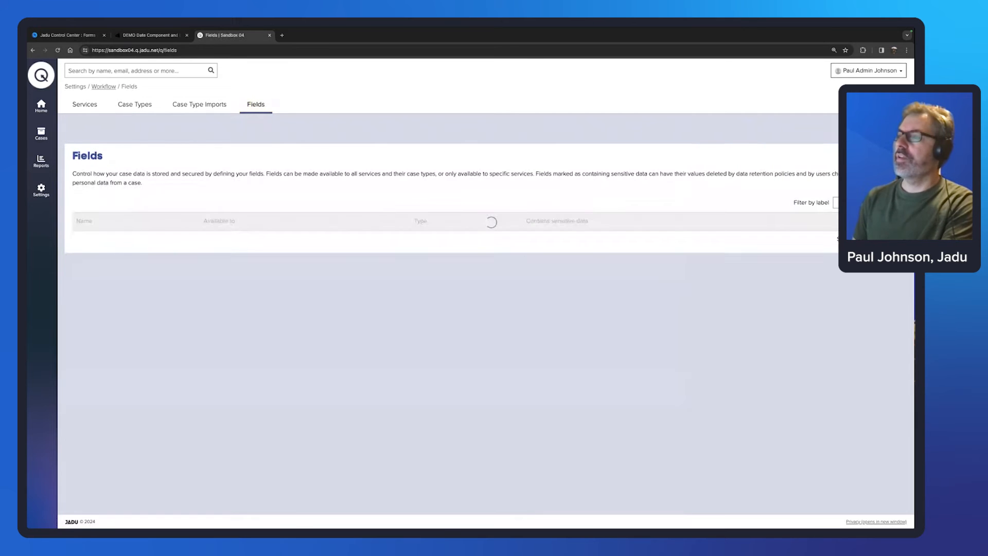
{"action": "type", "text": "DEMO"}
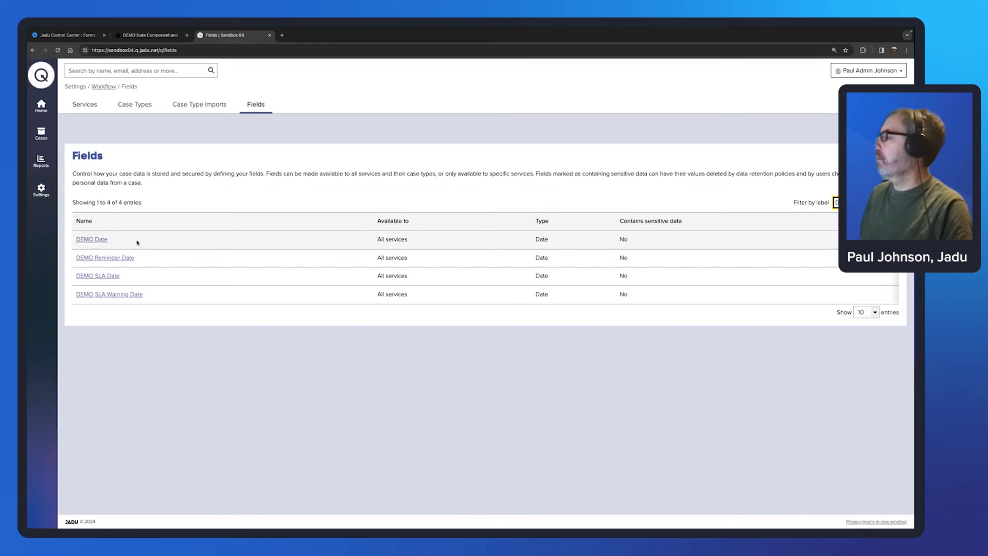
{"action": "left_click", "coordinate": [91, 240]}
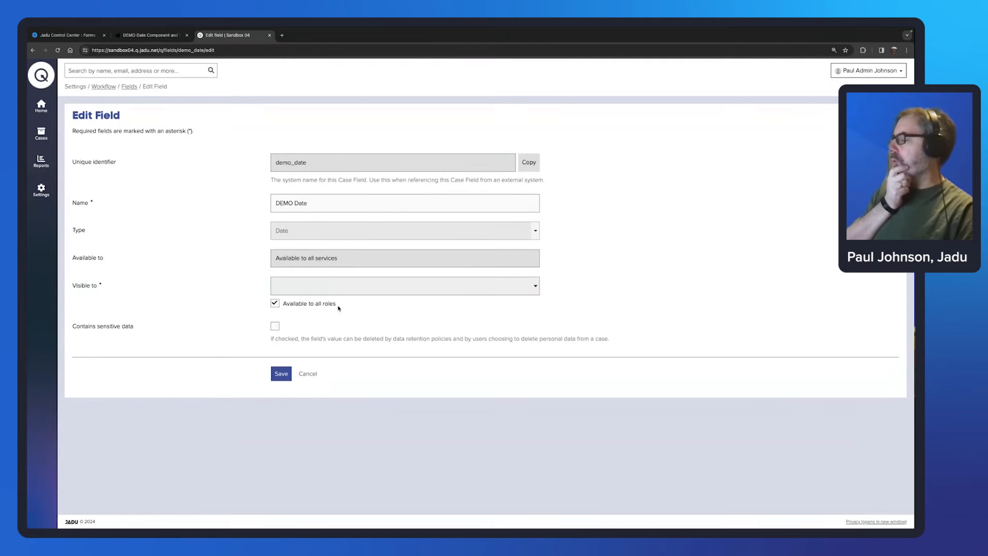
{"action": "left_click", "coordinate": [315, 375]}
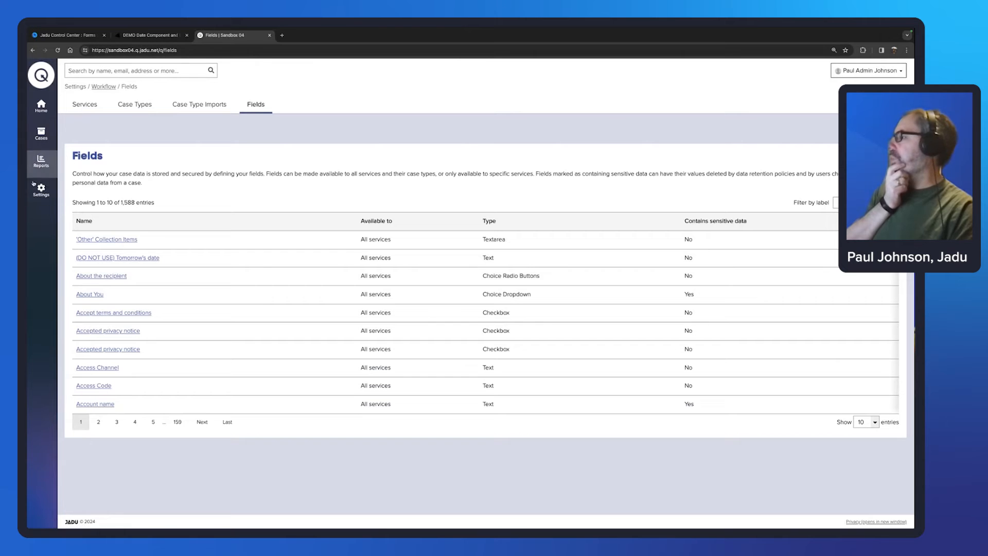
{"action": "left_click", "coordinate": [41, 133]}
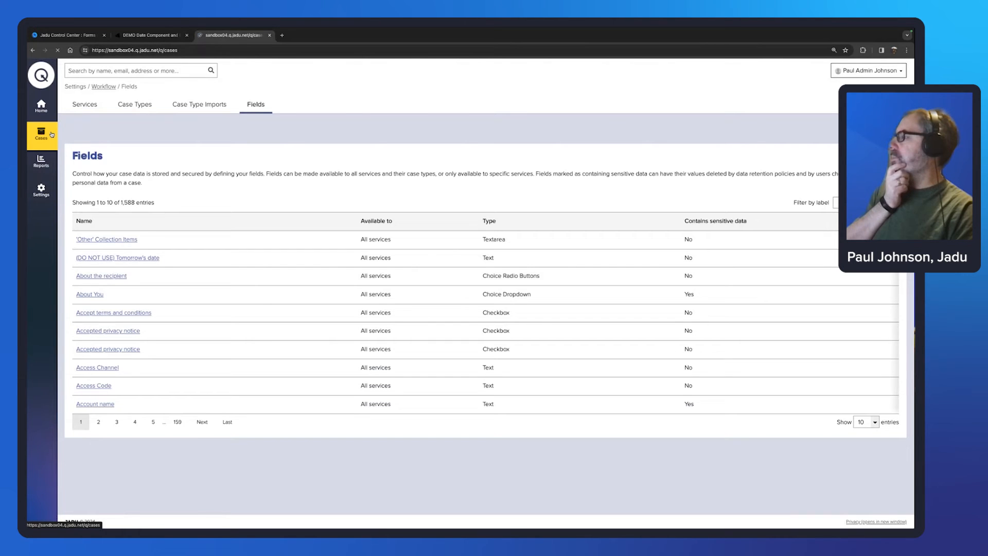
Step: Open case DCD000004 and highlight its DEMO Date 15/04/2024 and DEMO SLA Date 23/04/2024
{"action": "left_click", "coordinate": [124, 225]}
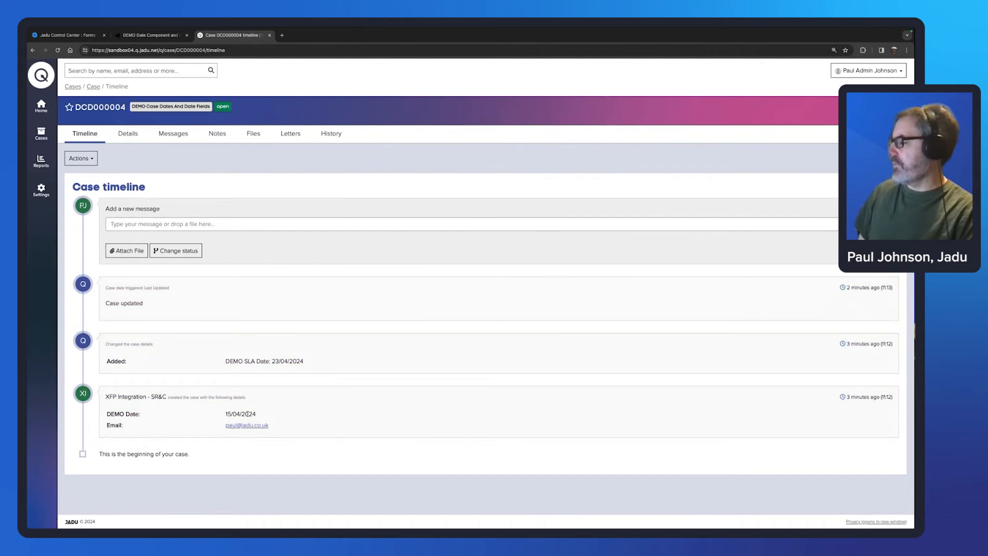
{"action": "left_click_drag", "start_coordinate": [256, 414], "coordinate": [225, 414]}
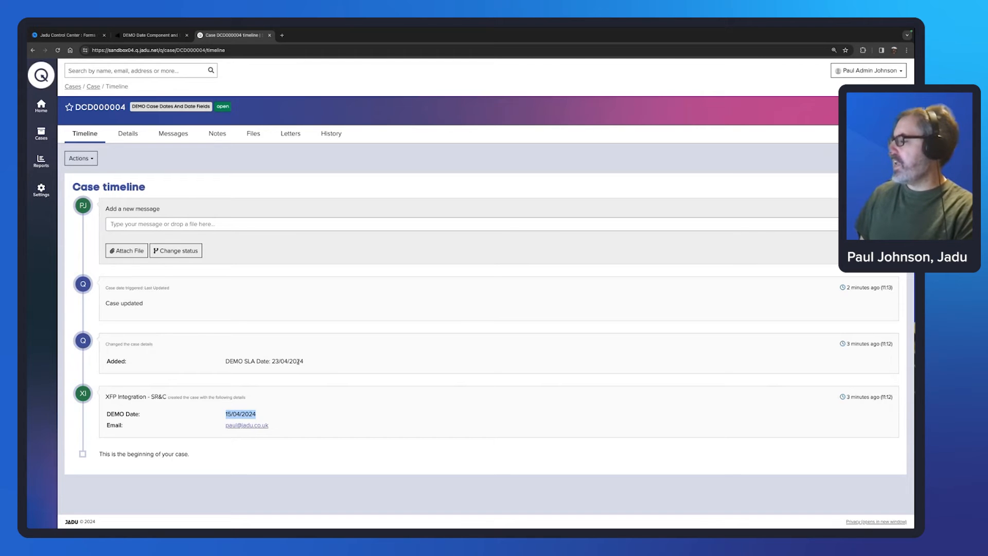
{"action": "left_click_drag", "start_coordinate": [304, 361], "coordinate": [227, 361]}
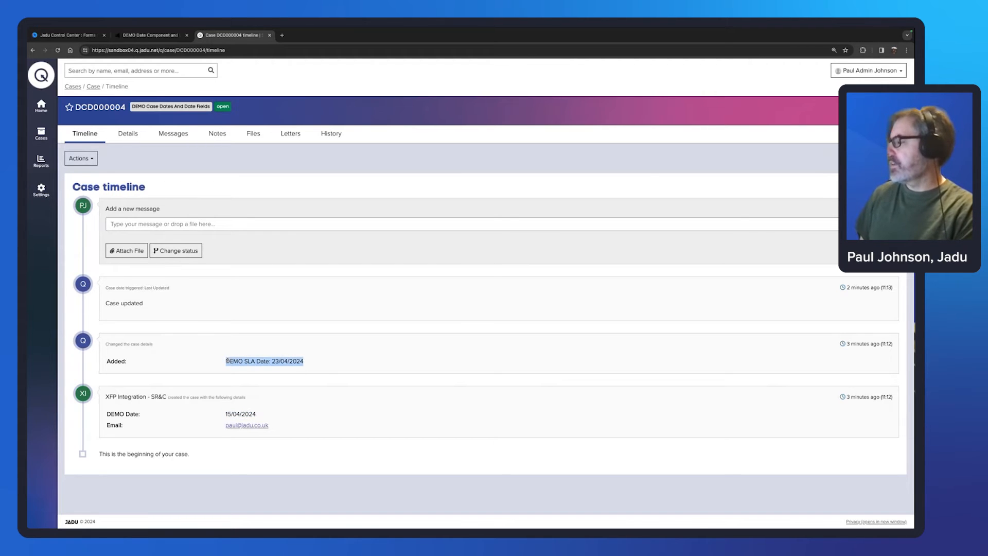
{"action": "left_click", "coordinate": [278, 361]}
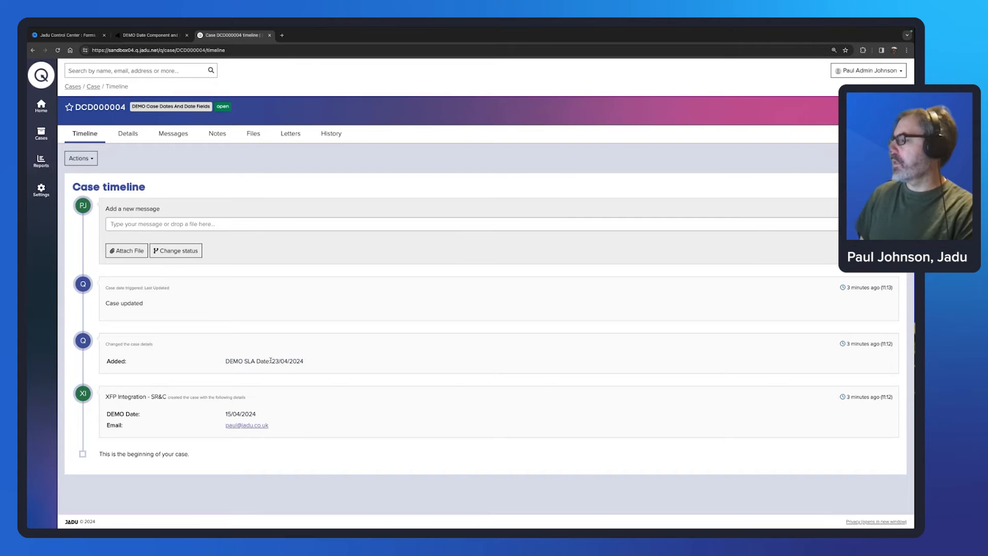
{"action": "left_click_drag", "start_coordinate": [274, 361], "coordinate": [303, 361]}
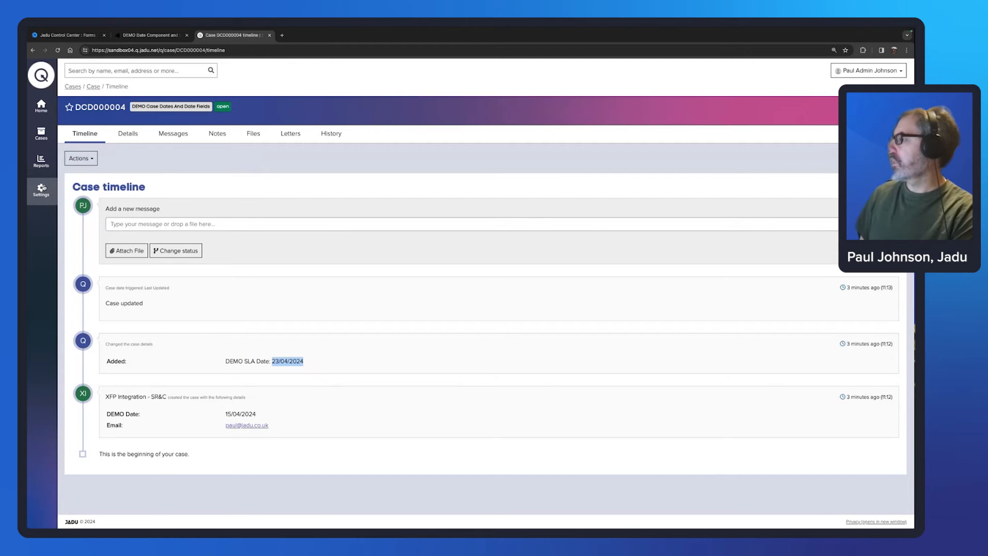
{"action": "left_click", "coordinate": [42, 189]}
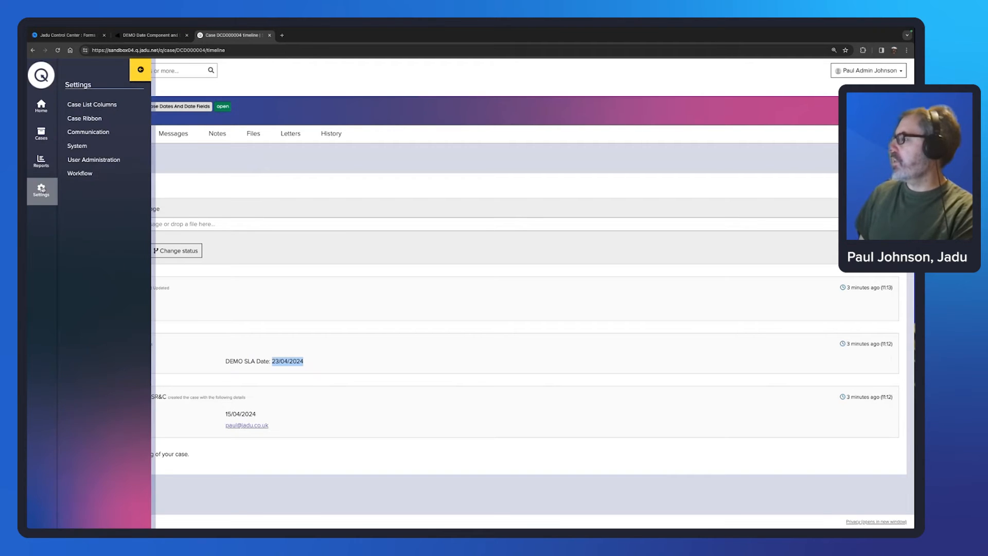
Step: Open the DEMO Expiry Date definition (based on DEMO Date, +0 days) from Communication date settings
{"action": "left_click", "coordinate": [89, 133]}
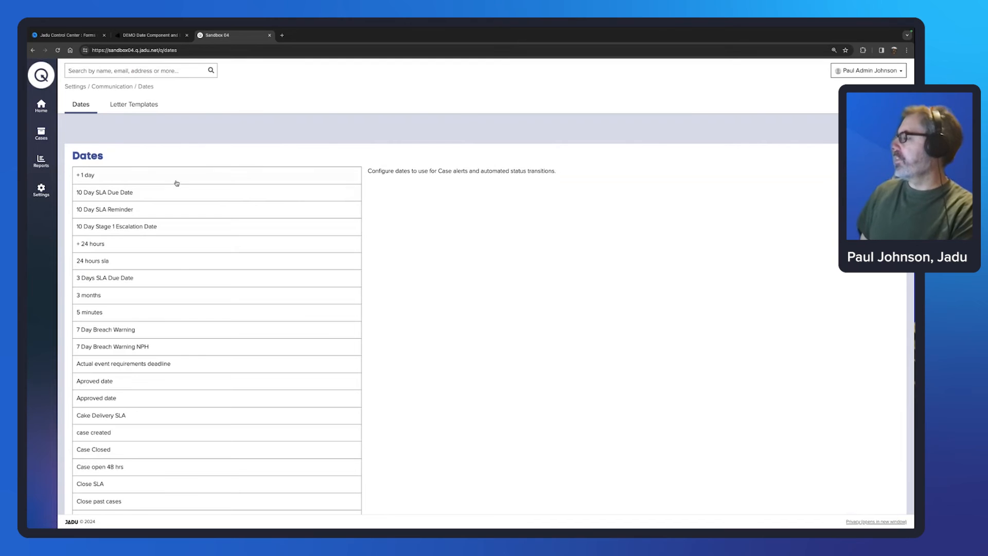
{"action": "scroll", "coordinate": [181, 275], "scroll_direction": "down", "scroll_amount": 5}
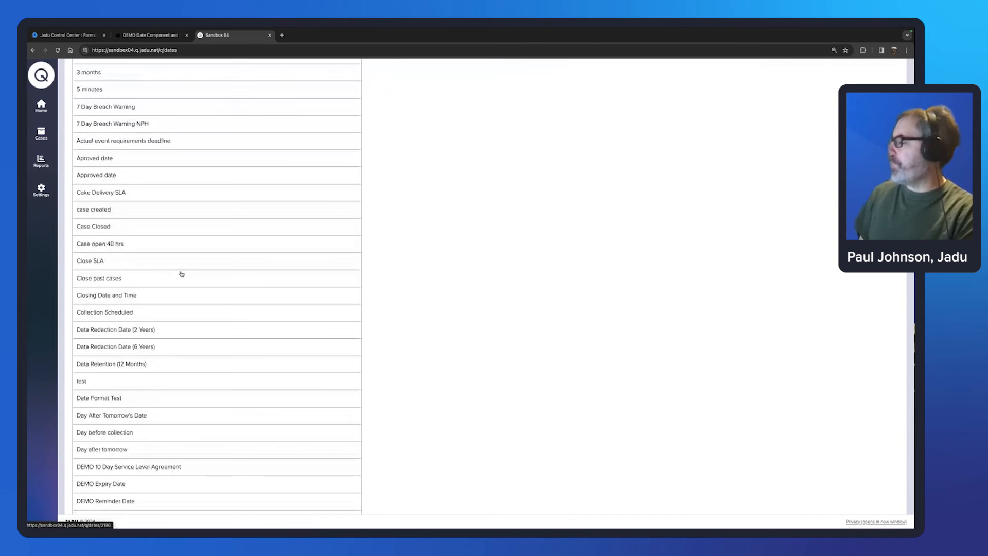
{"action": "scroll", "coordinate": [181, 274], "scroll_direction": "down", "scroll_amount": 3}
{"action": "scroll", "coordinate": [181, 275], "scroll_direction": "up", "scroll_amount": 7}
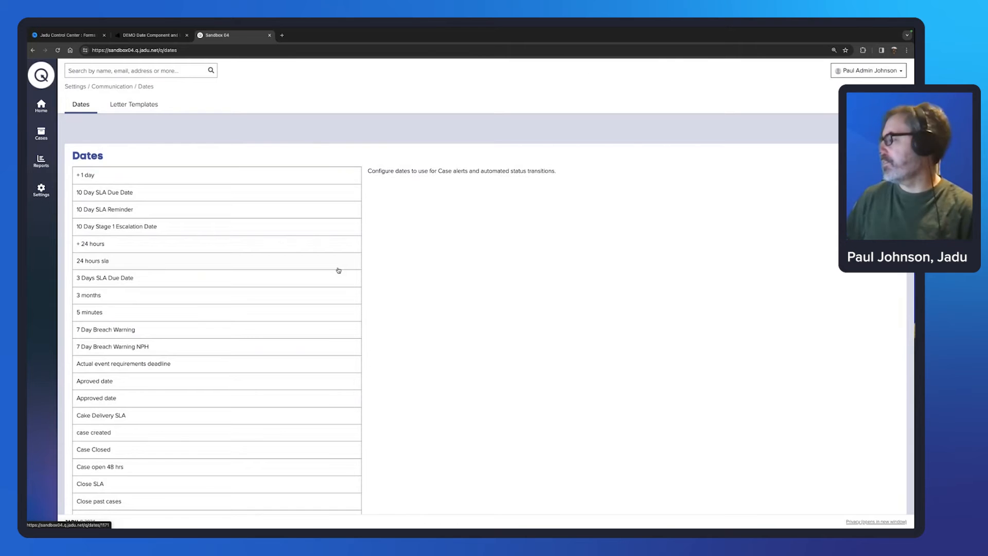
{"action": "scroll", "coordinate": [284, 309], "scroll_direction": "down", "scroll_amount": 4}
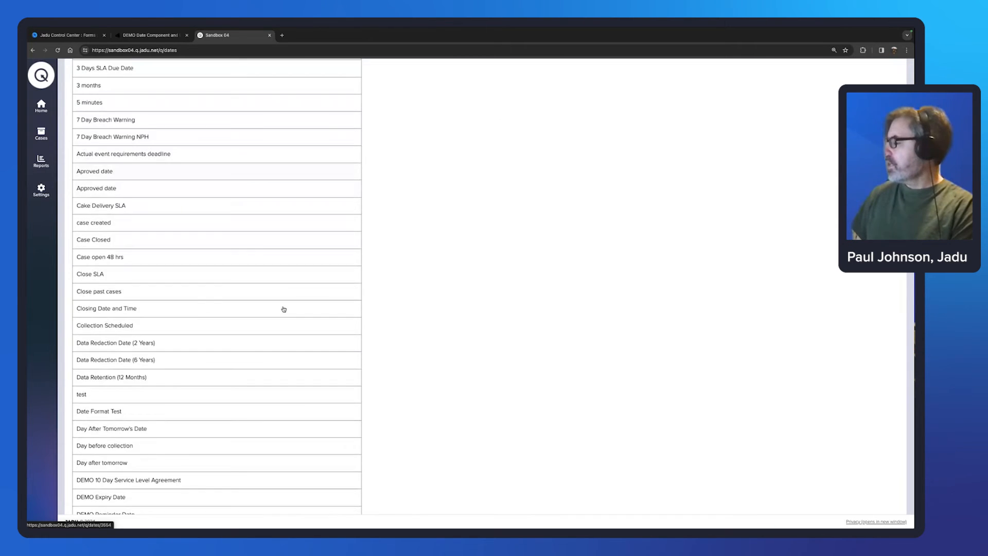
{"action": "scroll", "coordinate": [283, 309], "scroll_direction": "down", "scroll_amount": 5}
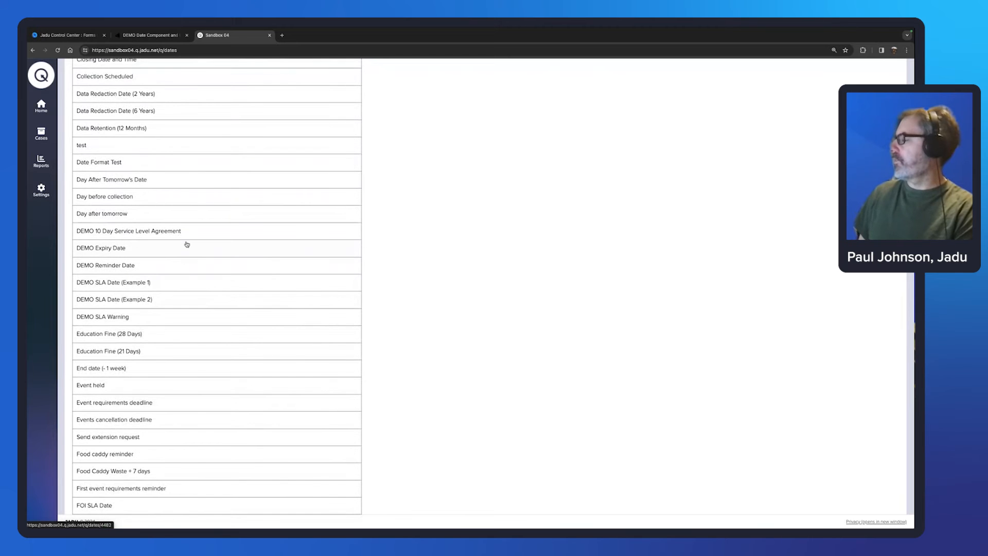
{"action": "left_click", "coordinate": [138, 251]}
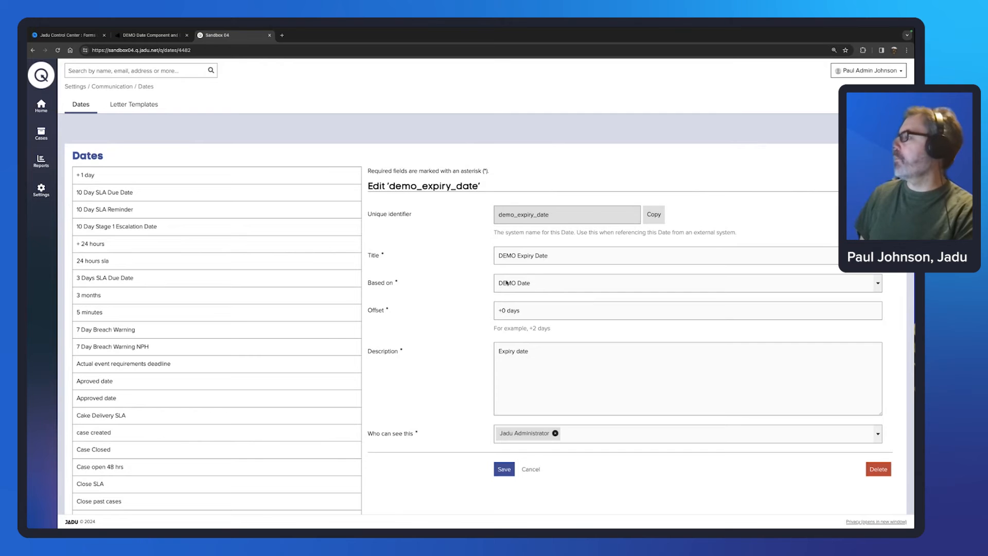
Step: Open the cases list in a new tab and view case DCD000004's DEMO Date
{"action": "right_click", "coordinate": [37, 132]}
{"action": "left_click", "coordinate": [45, 136]}
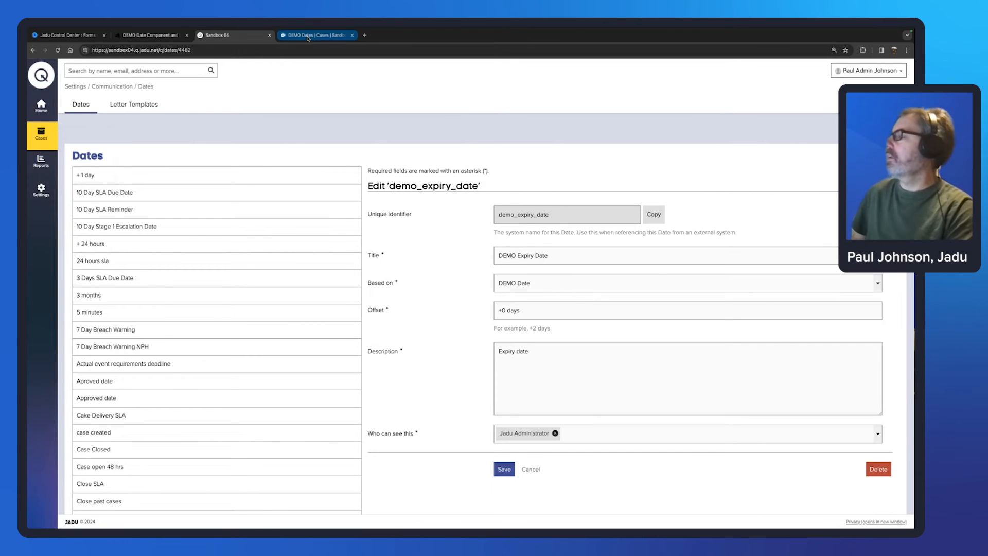
{"action": "left_click", "coordinate": [307, 36]}
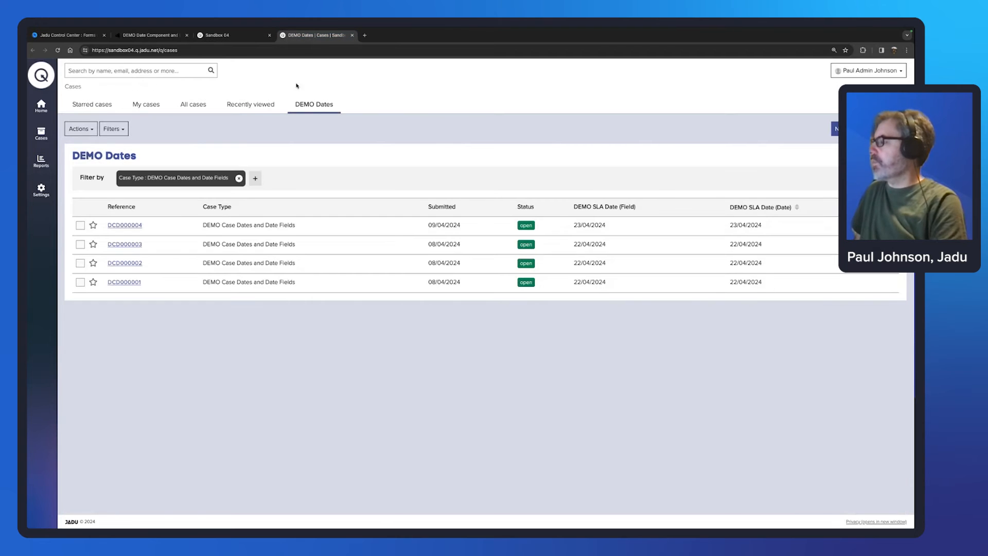
{"action": "left_click", "coordinate": [138, 226]}
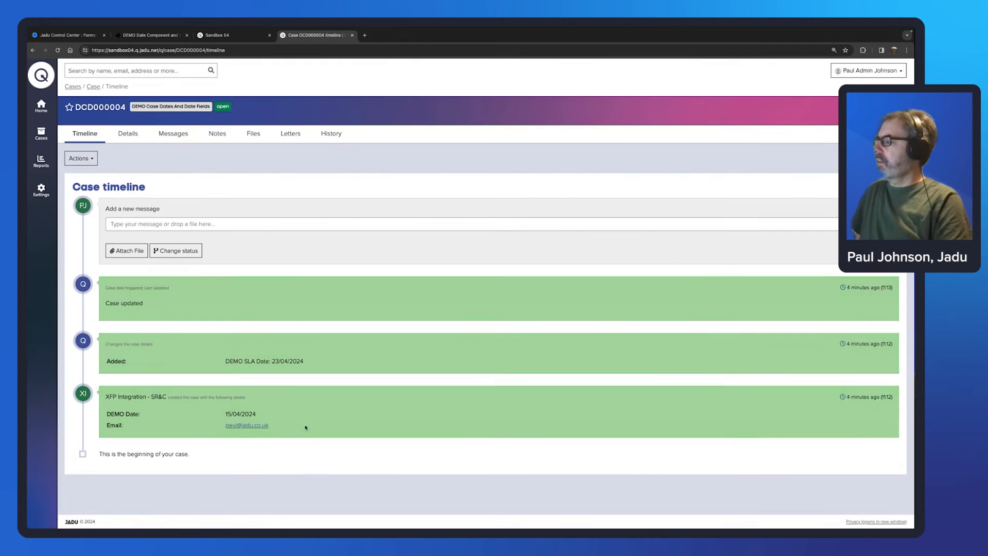
{"action": "left_click_drag", "start_coordinate": [257, 414], "coordinate": [224, 415]}
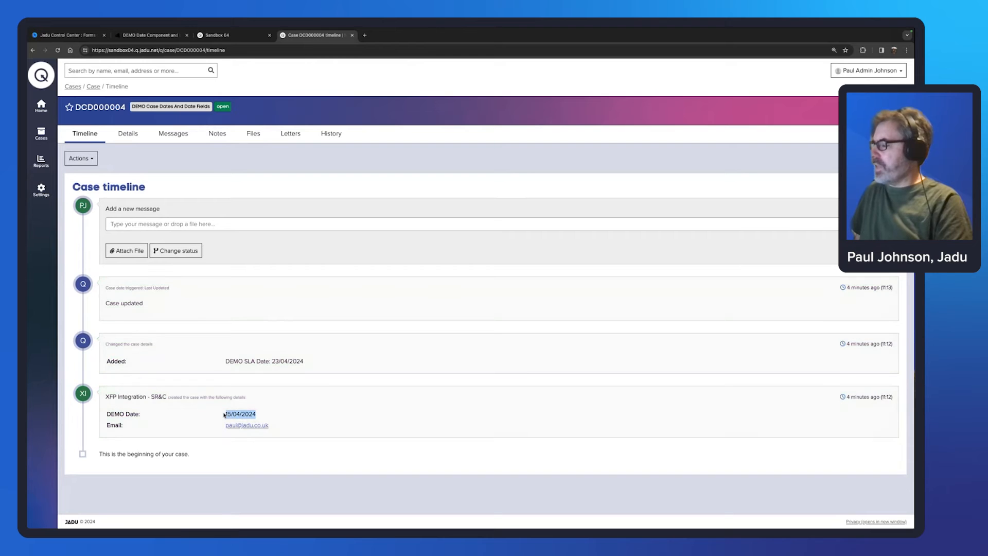
Step: Compare the case's DEMO Date with the DEMO Expiry Date definition across the two tabs
{"action": "left_click", "coordinate": [232, 36]}
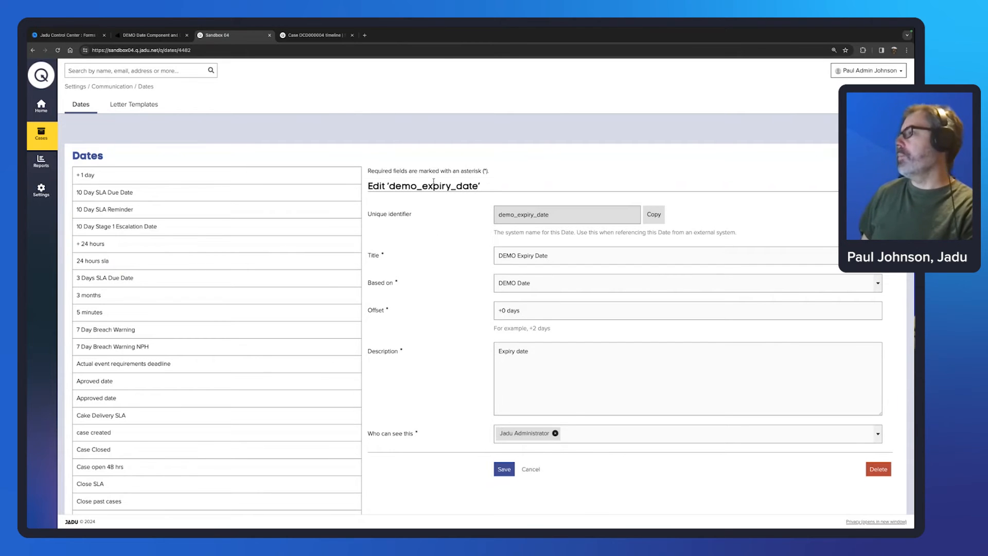
{"action": "left_click", "coordinate": [315, 36]}
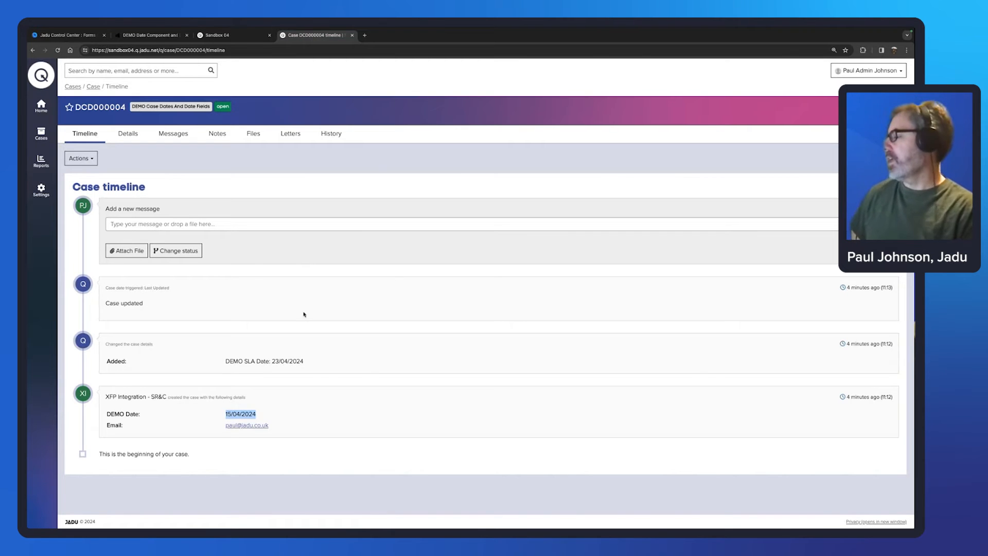
{"action": "left_click_drag", "start_coordinate": [258, 414], "coordinate": [225, 414]}
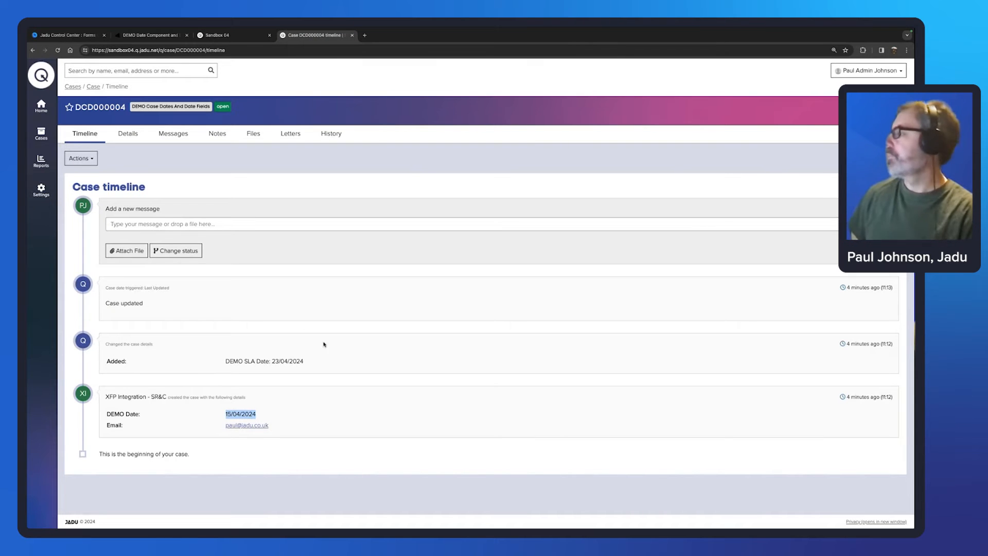
{"action": "left_click", "coordinate": [225, 36]}
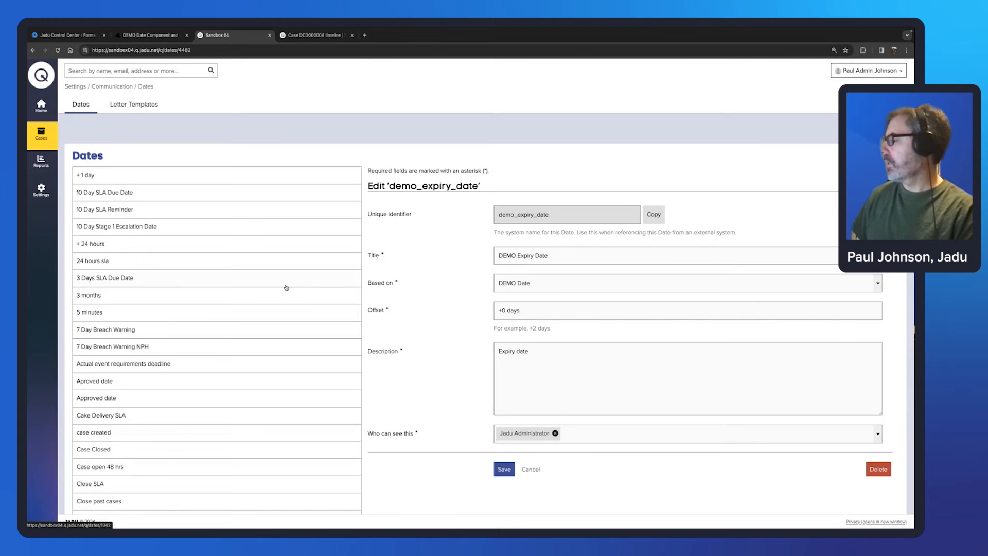
{"action": "scroll", "coordinate": [286, 287], "scroll_direction": "down", "scroll_amount": 2}
{"action": "scroll", "coordinate": [287, 288], "scroll_direction": "down", "scroll_amount": 8}
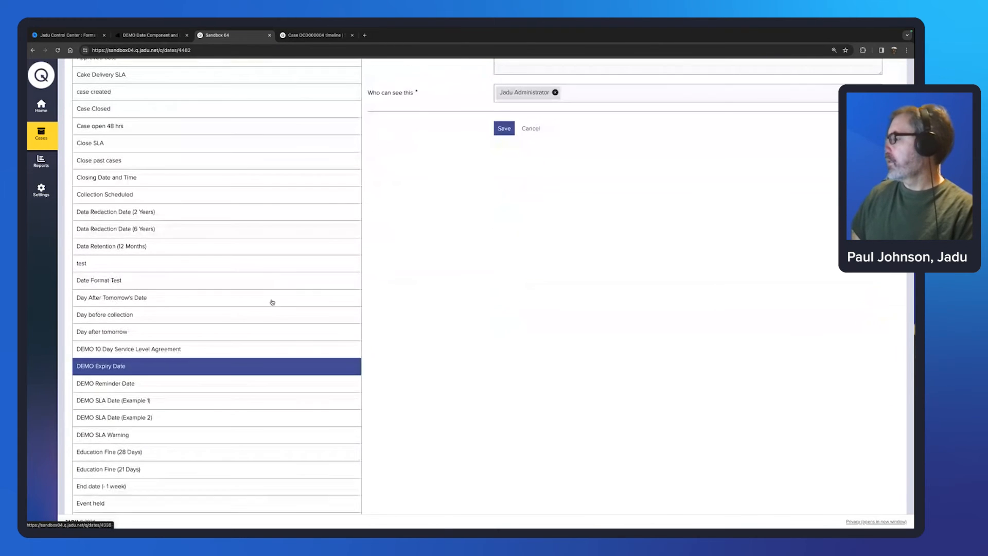
Step: Review DEMO Reminder Date's -2 days offset against case DCD000004's timeline
{"action": "left_click", "coordinate": [135, 385]}
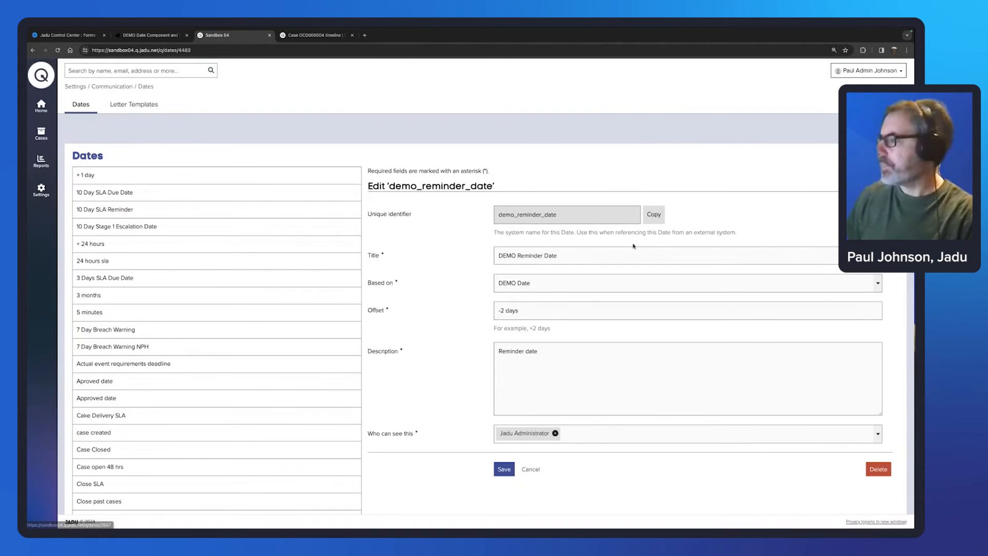
{"action": "left_click", "coordinate": [319, 36]}
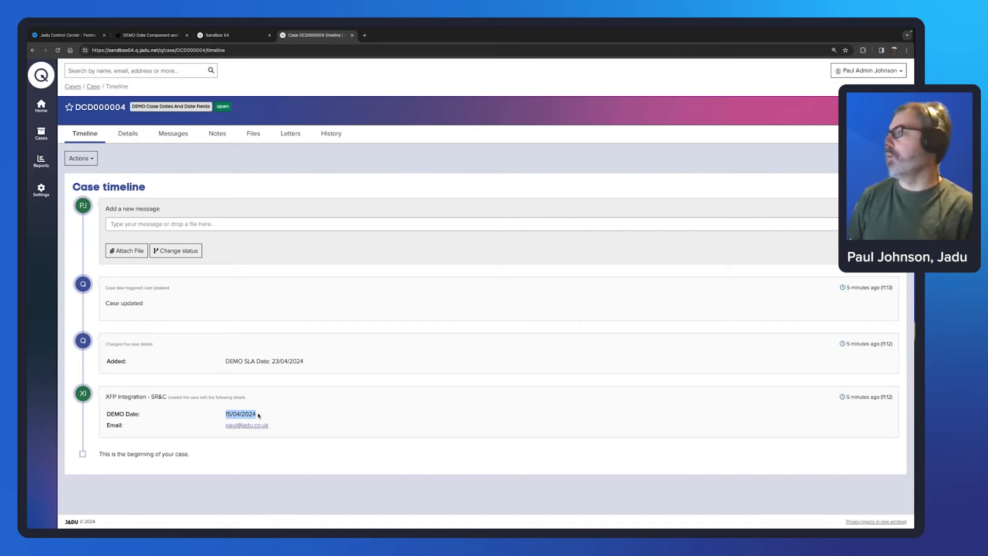
{"action": "left_click", "coordinate": [221, 36]}
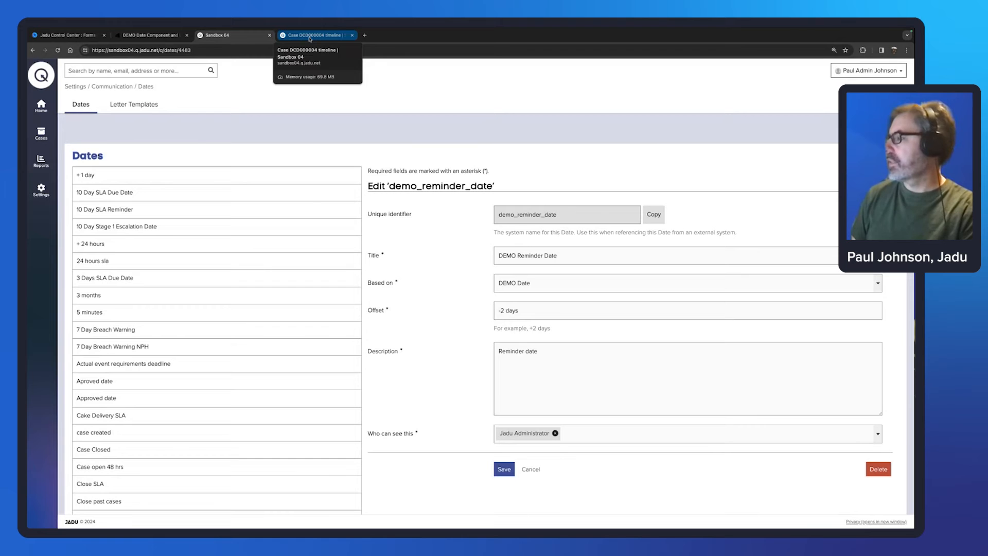
Step: Open DEMO SLA Date (Example 1): current date and time, +10 weekdays, '10 day SLA'
{"action": "scroll", "coordinate": [245, 321], "scroll_direction": "down", "scroll_amount": 4}
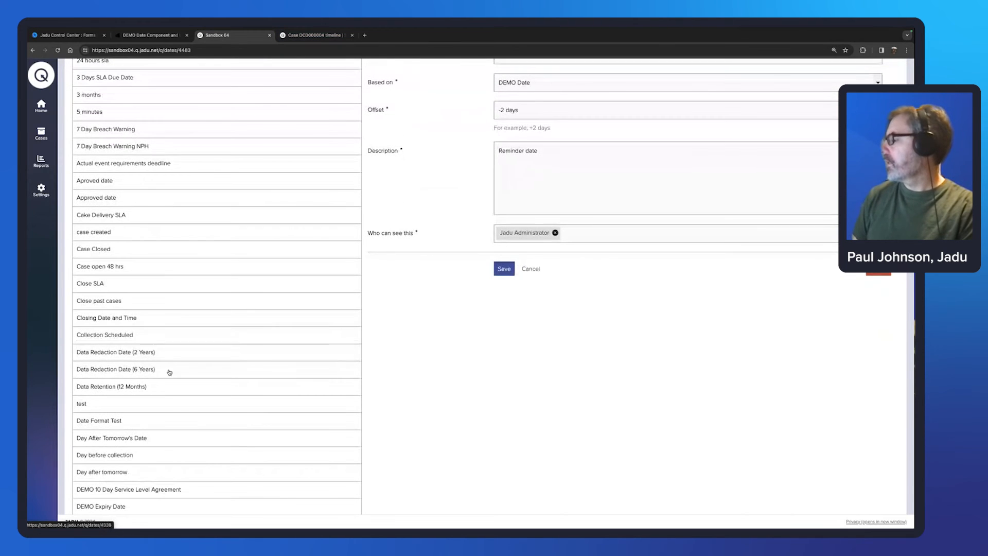
{"action": "scroll", "coordinate": [170, 370], "scroll_direction": "down", "scroll_amount": 2}
{"action": "left_click", "coordinate": [144, 426]}
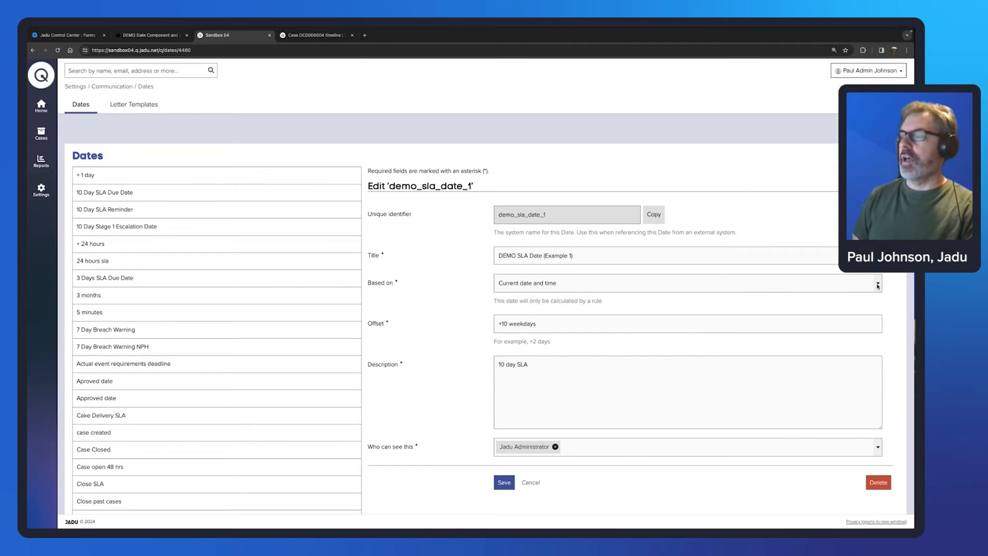
Step: Review the based-on options unchanged, then open DEMO SLA Date (Example 2) with its +5 weekday offset
{"action": "left_click", "coordinate": [878, 286]}
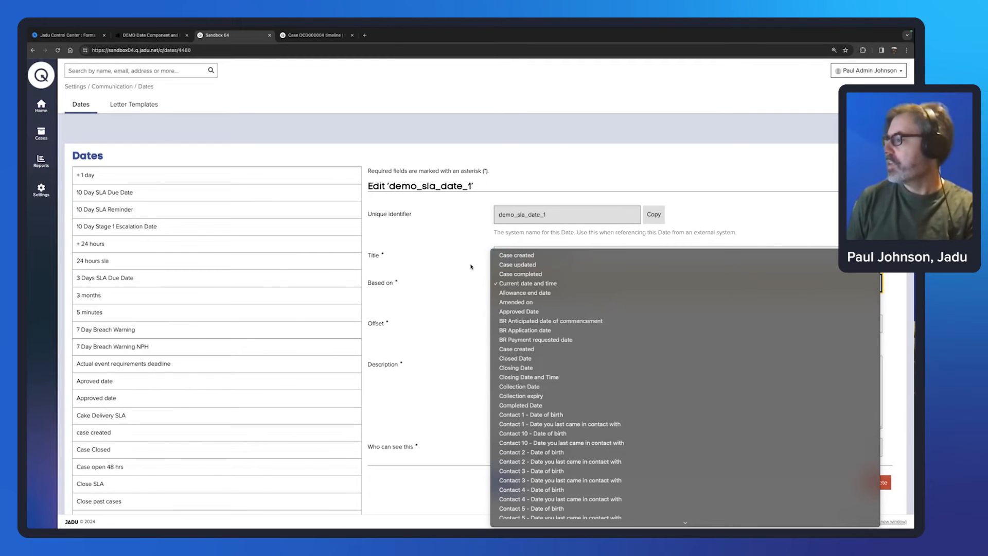
{"action": "left_click", "coordinate": [434, 267]}
{"action": "scroll", "coordinate": [411, 334], "scroll_direction": "down", "scroll_amount": 2}
{"action": "scroll", "coordinate": [411, 335], "scroll_direction": "down", "scroll_amount": 1}
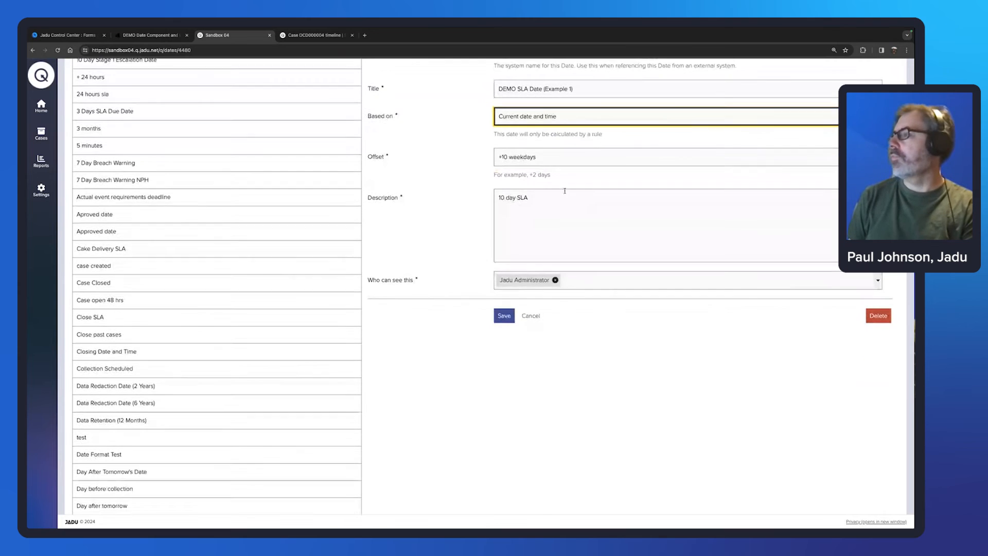
{"action": "scroll", "coordinate": [230, 258], "scroll_direction": "down", "scroll_amount": 3}
{"action": "scroll", "coordinate": [229, 259], "scroll_direction": "down", "scroll_amount": 2}
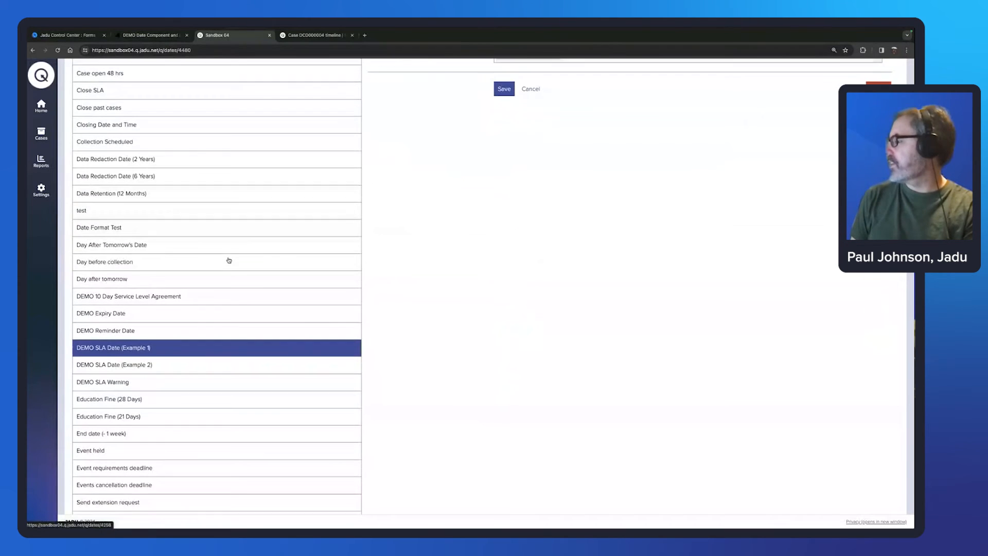
{"action": "scroll", "coordinate": [453, 233], "scroll_direction": "up", "scroll_amount": 2}
{"action": "scroll", "coordinate": [448, 240], "scroll_direction": "down", "scroll_amount": 1}
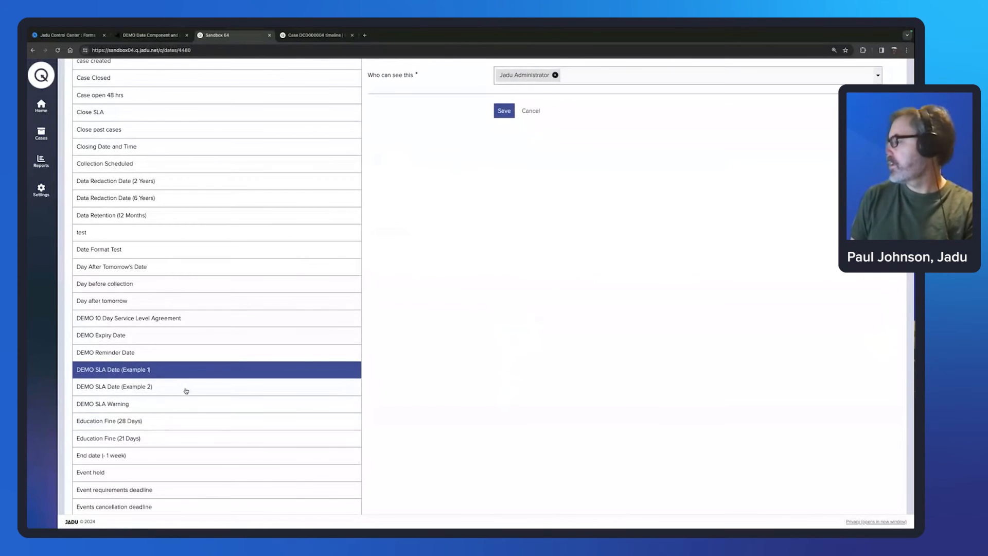
{"action": "left_click", "coordinate": [186, 390]}
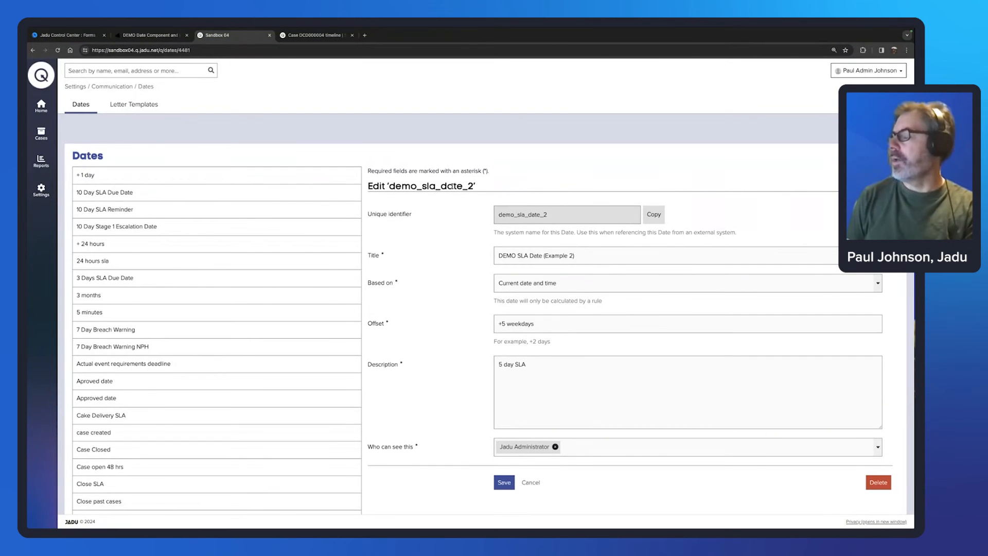
{"action": "scroll", "coordinate": [451, 187], "scroll_direction": "down", "scroll_amount": 1}
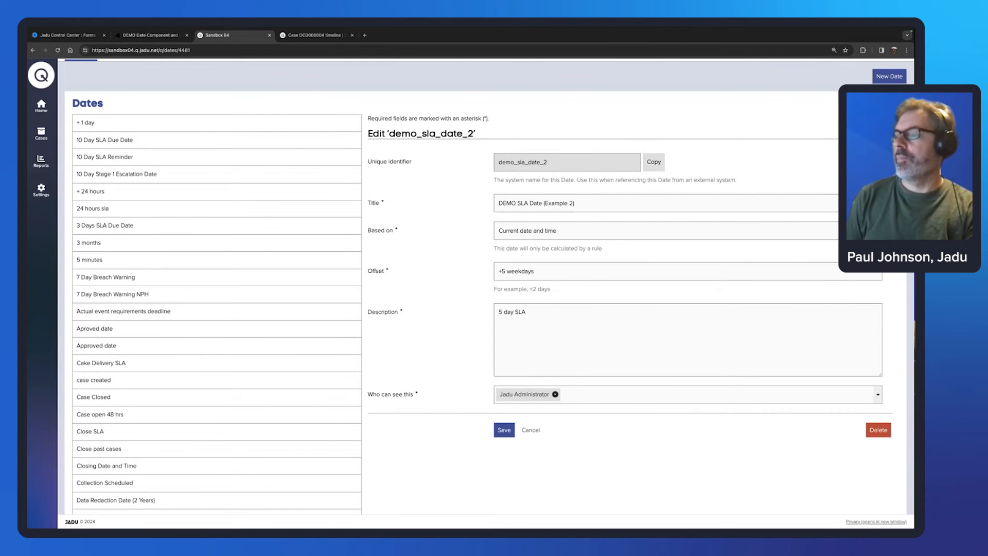
{"action": "left_click", "coordinate": [688, 231]}
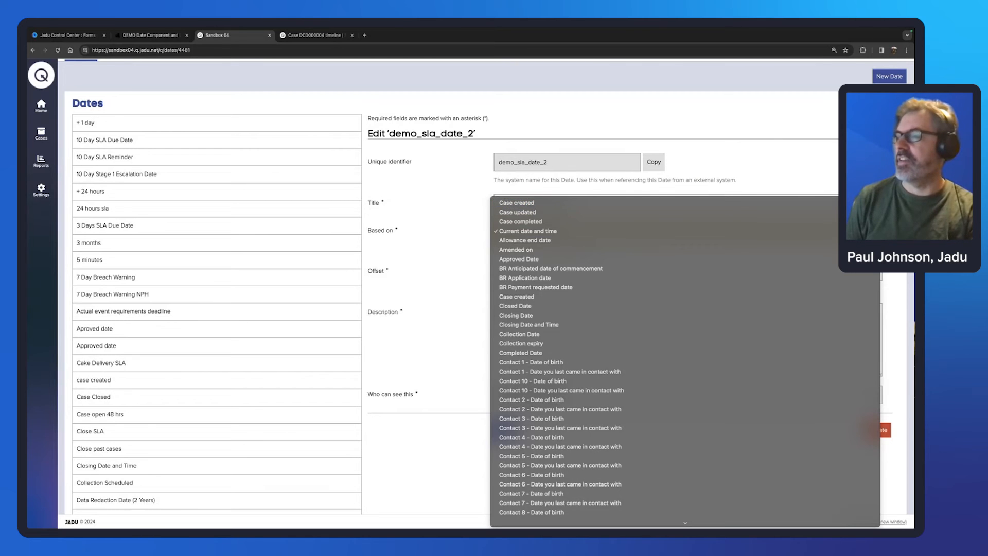
{"action": "key", "text": "Escape"}
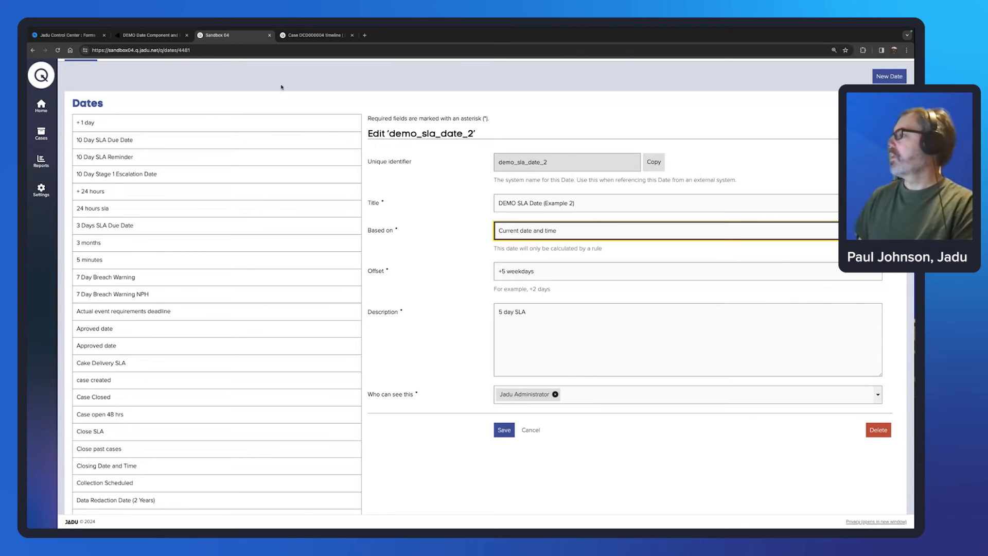
{"action": "scroll", "coordinate": [283, 87], "scroll_direction": "up", "scroll_amount": 1}
{"action": "scroll", "coordinate": [265, 311], "scroll_direction": "down", "scroll_amount": 3}
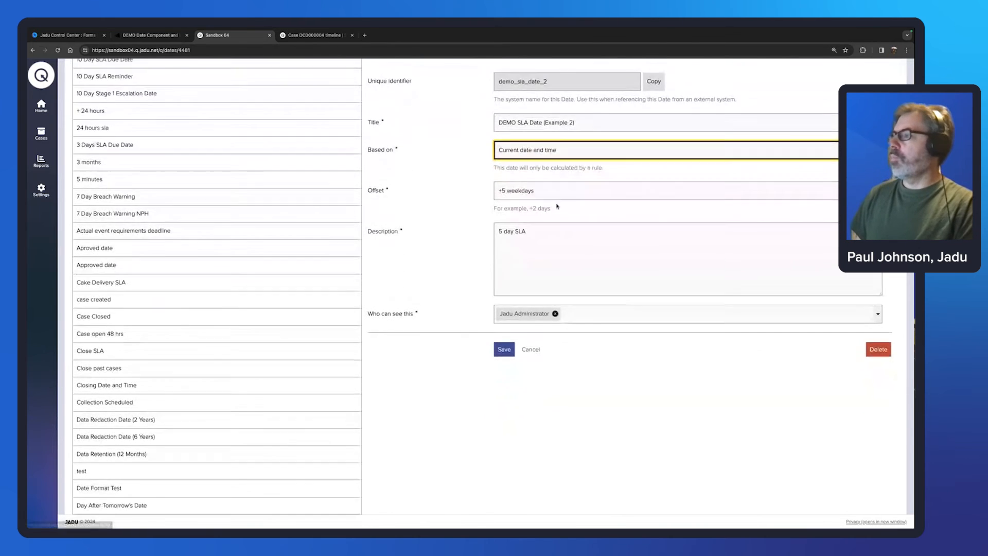
{"action": "scroll", "coordinate": [556, 205], "scroll_direction": "up", "scroll_amount": 1}
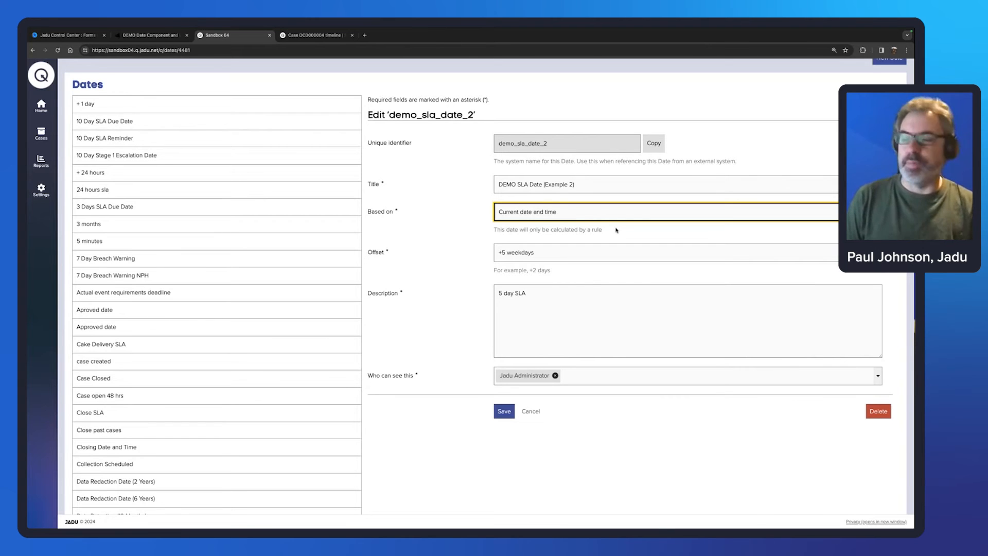
{"action": "left_click", "coordinate": [861, 211]}
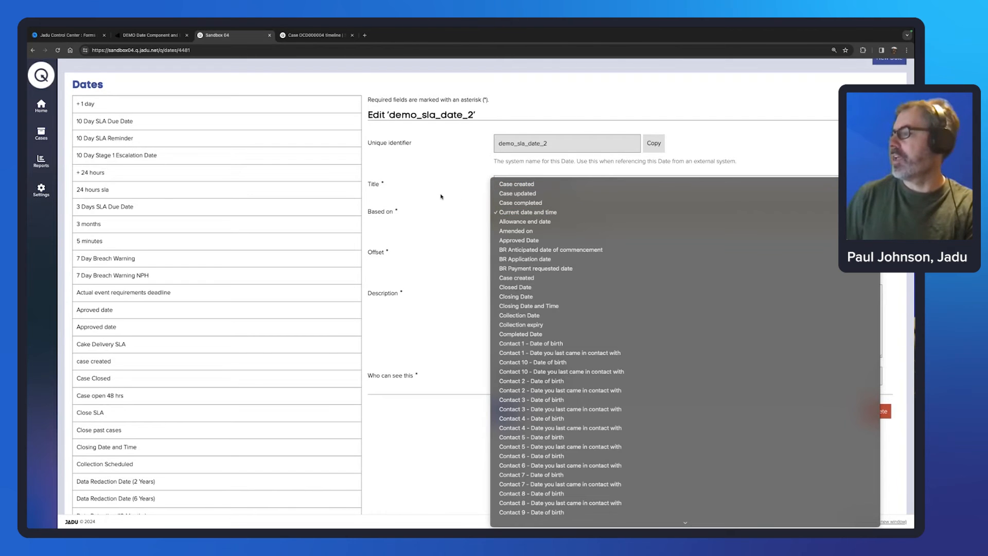
{"action": "left_click", "coordinate": [546, 212]}
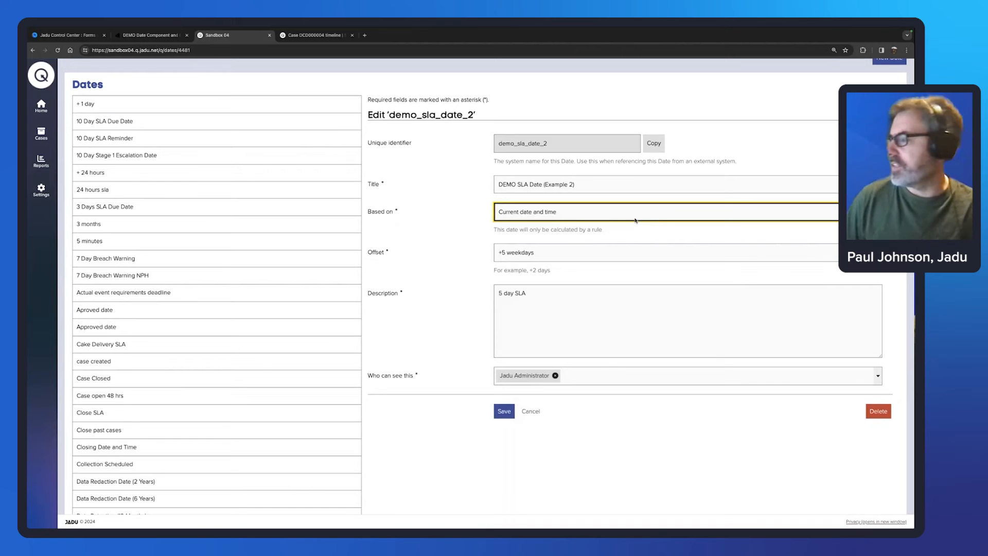
{"action": "scroll", "coordinate": [299, 240], "scroll_direction": "down", "scroll_amount": 3}
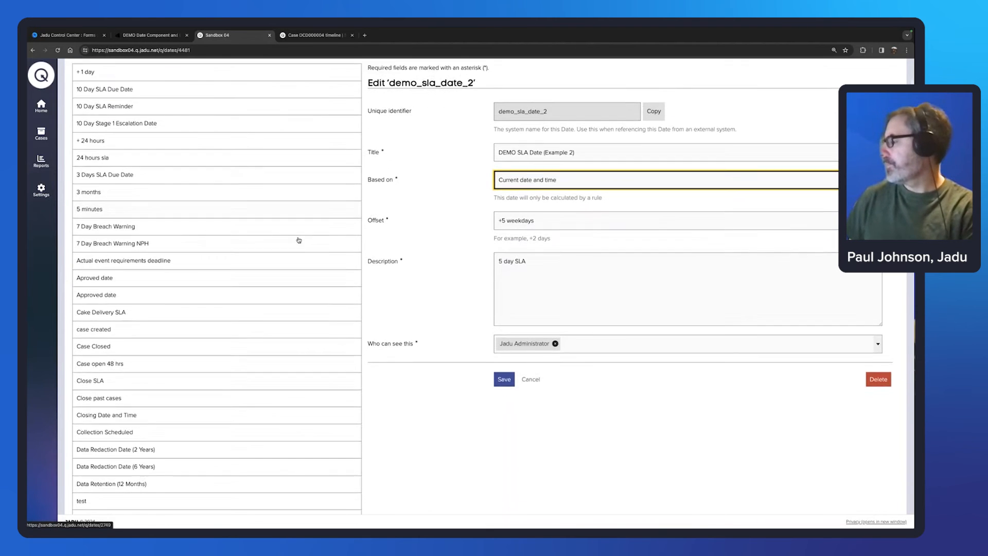
{"action": "scroll", "coordinate": [299, 240], "scroll_direction": "down", "scroll_amount": 1}
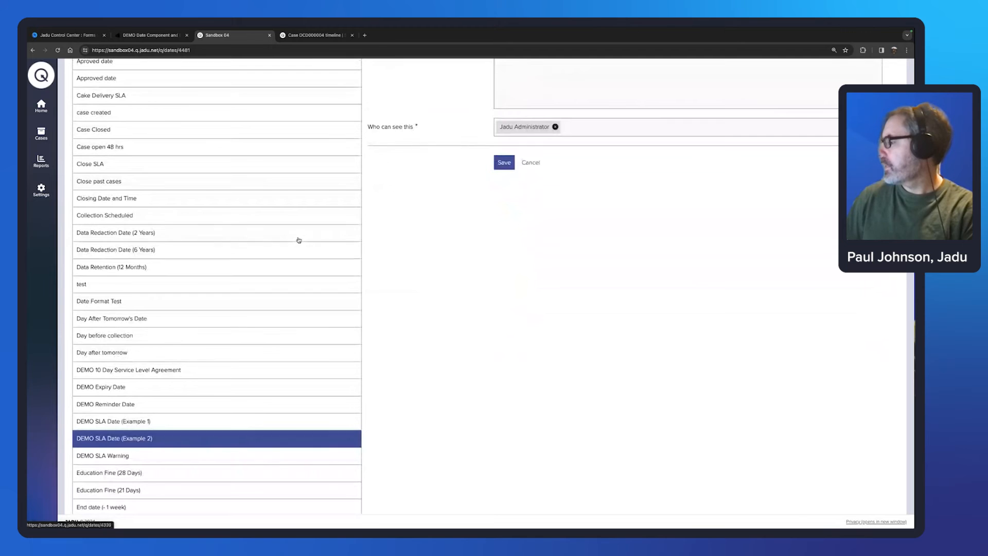
{"action": "scroll", "coordinate": [298, 240], "scroll_direction": "down", "scroll_amount": 1}
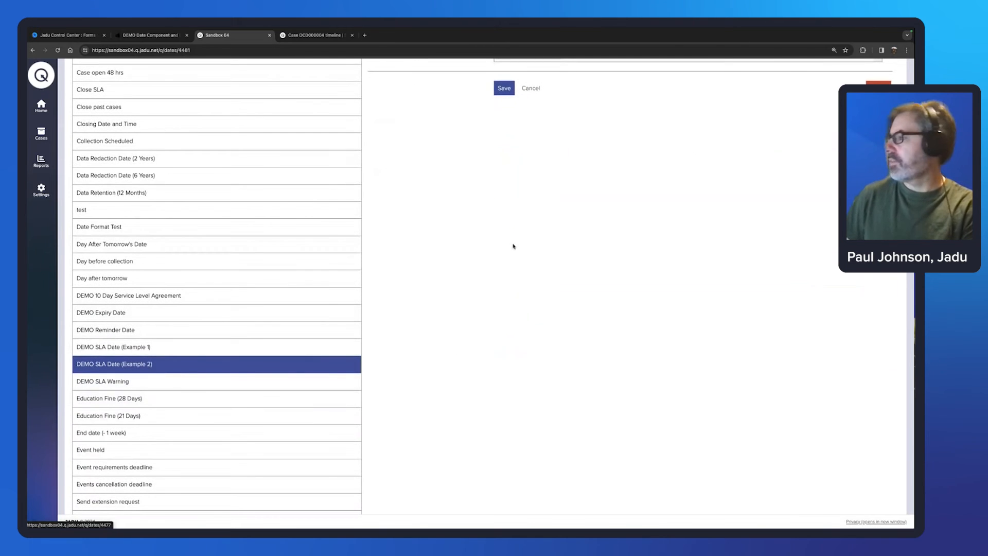
{"action": "scroll", "coordinate": [536, 209], "scroll_direction": "up", "scroll_amount": 1}
{"action": "scroll", "coordinate": [536, 209], "scroll_direction": "down", "scroll_amount": 1}
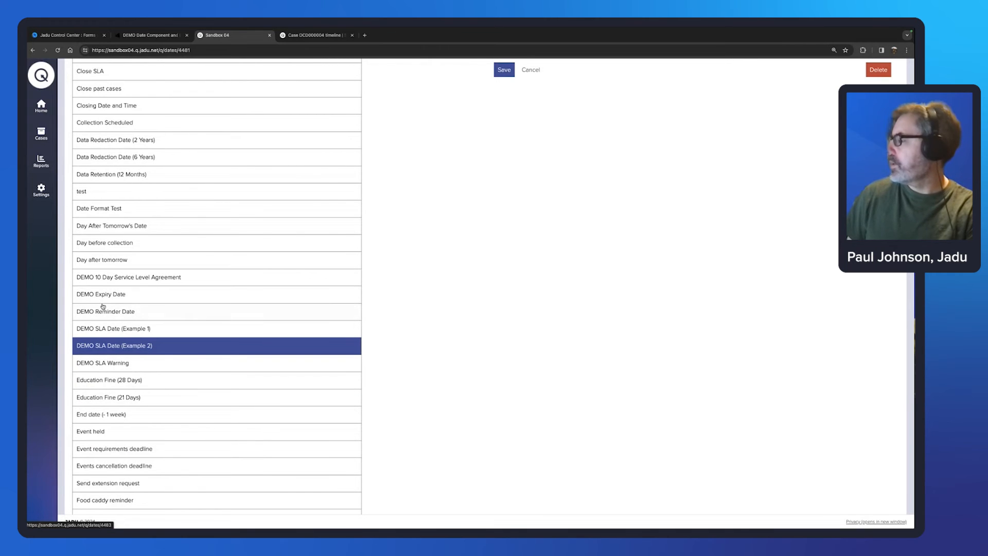
Step: Review DEMO SLA Warning's Based on and Offset fields, set one weekday before the SLA Date
{"action": "left_click", "coordinate": [119, 367]}
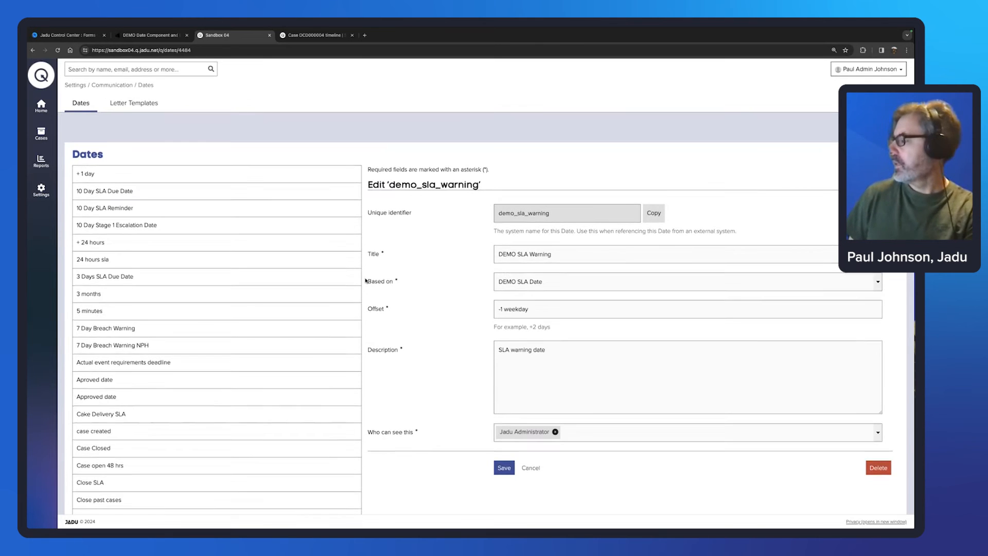
{"action": "scroll", "coordinate": [366, 280], "scroll_direction": "down", "scroll_amount": 2}
{"action": "scroll", "coordinate": [366, 280], "scroll_direction": "down", "scroll_amount": 8}
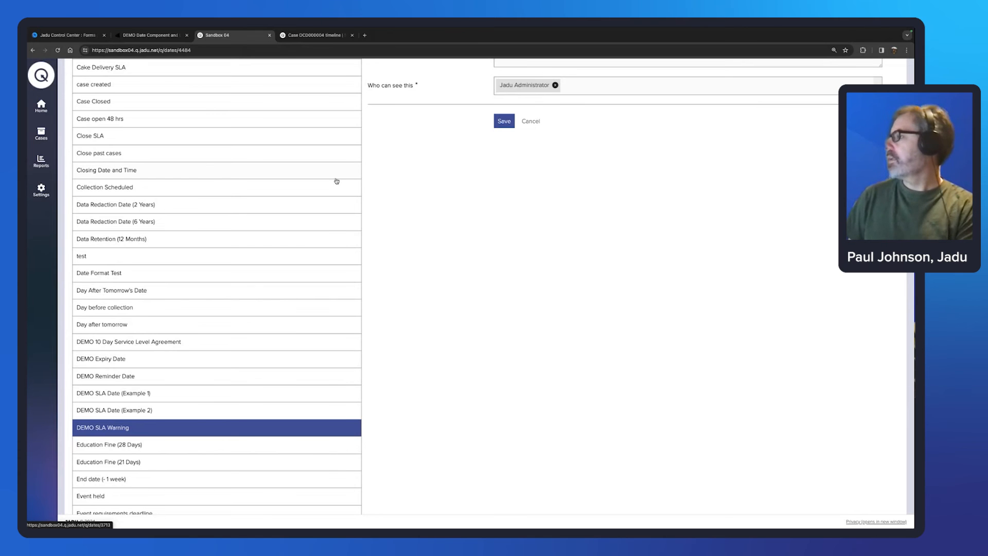
{"action": "scroll", "coordinate": [406, 185], "scroll_direction": "up", "scroll_amount": 8}
Step: Open the DATES DEMO: Case Creation rule in the DEMO Case Dates and Date Fields workflow
{"action": "left_click", "coordinate": [315, 35]}
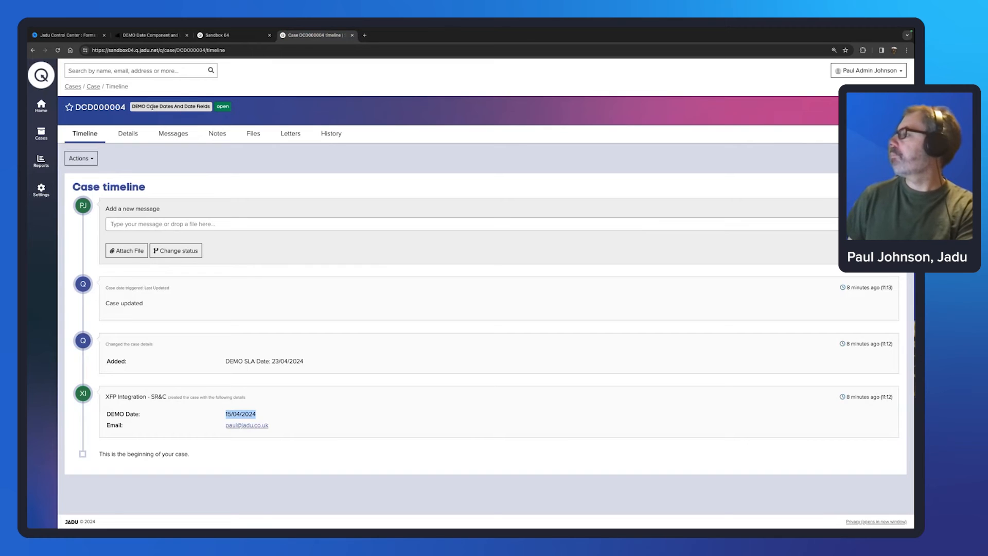
{"action": "left_click", "coordinate": [229, 36]}
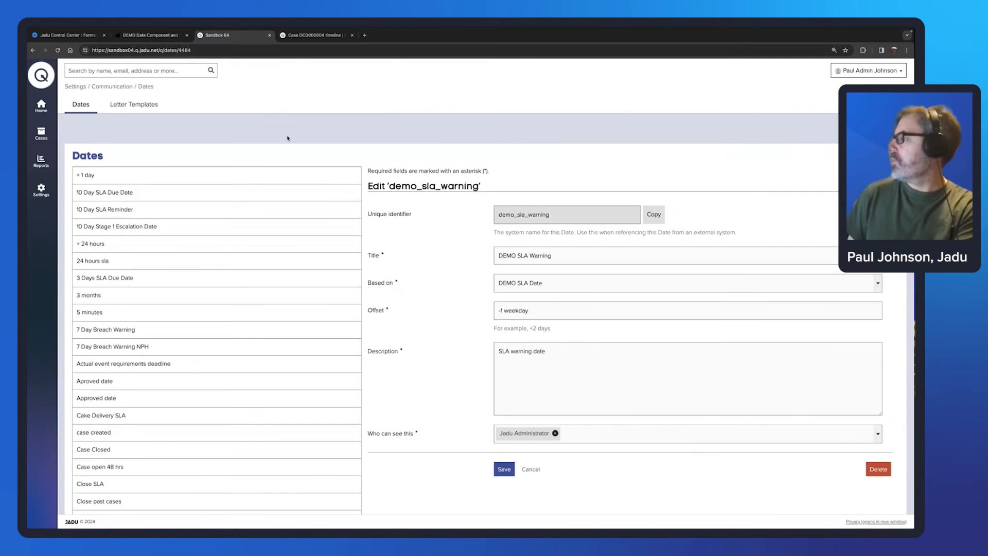
{"action": "left_click", "coordinate": [42, 192]}
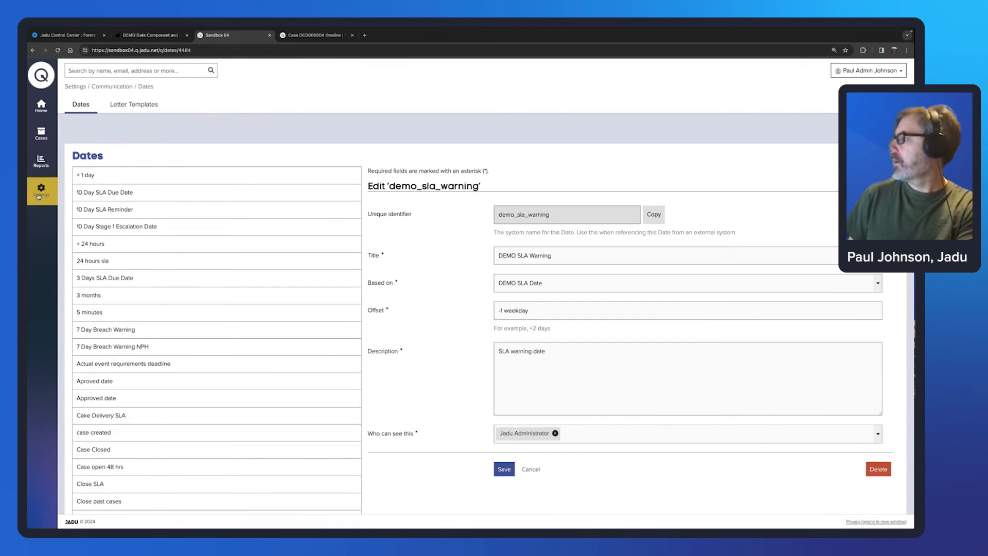
{"action": "left_click", "coordinate": [78, 174]}
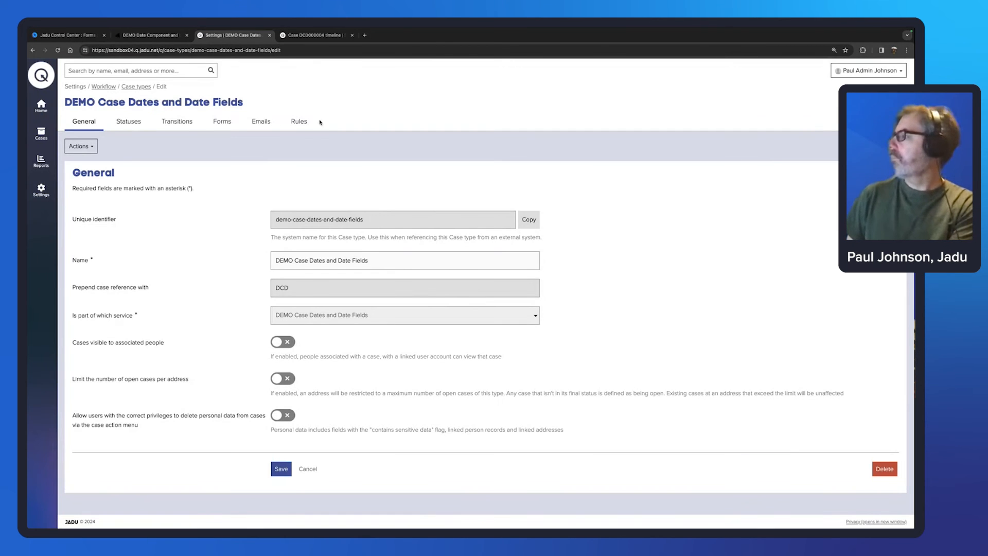
{"action": "left_click", "coordinate": [300, 124]}
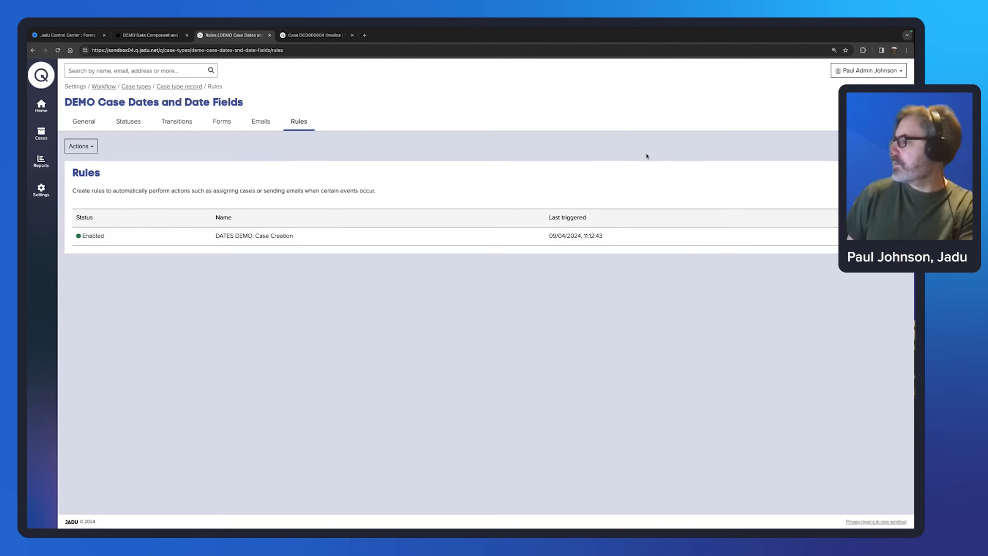
{"action": "scroll", "coordinate": [542, 173], "scroll_direction": "down", "scroll_amount": 4}
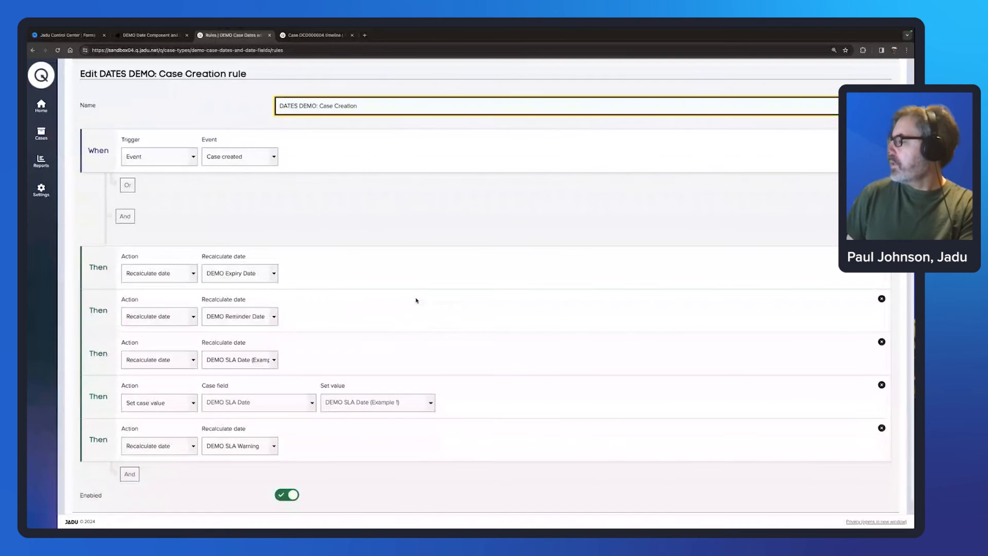
{"action": "scroll", "coordinate": [416, 301], "scroll_direction": "down", "scroll_amount": 1}
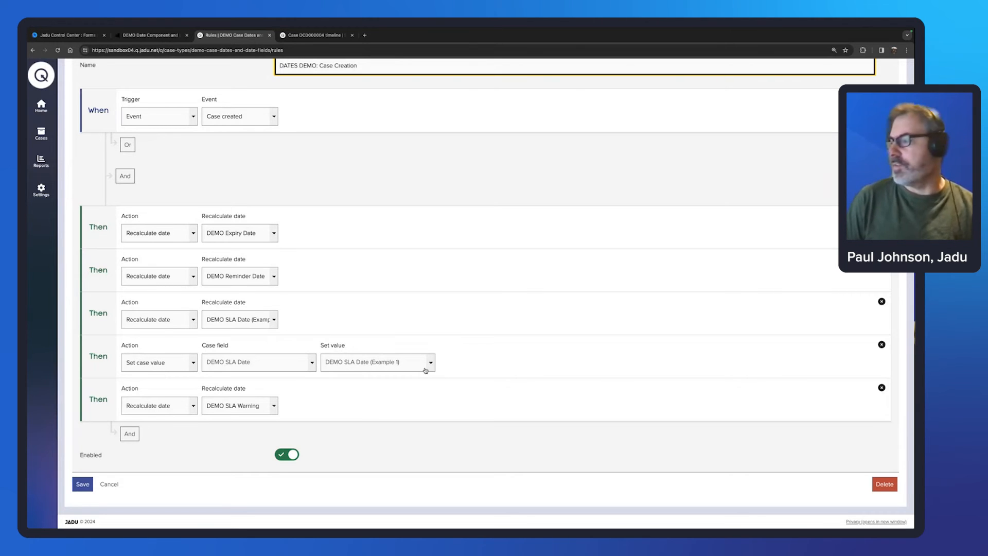
Step: Return to the case DCD000004 timeline
{"action": "scroll", "coordinate": [360, 370], "scroll_direction": "up", "scroll_amount": 1}
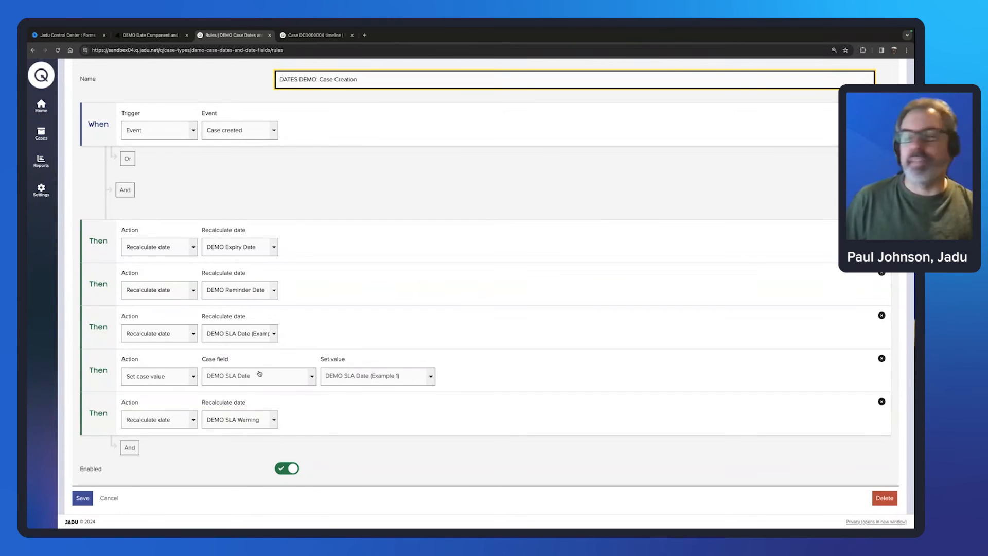
{"action": "scroll", "coordinate": [330, 360], "scroll_direction": "down", "scroll_amount": 1}
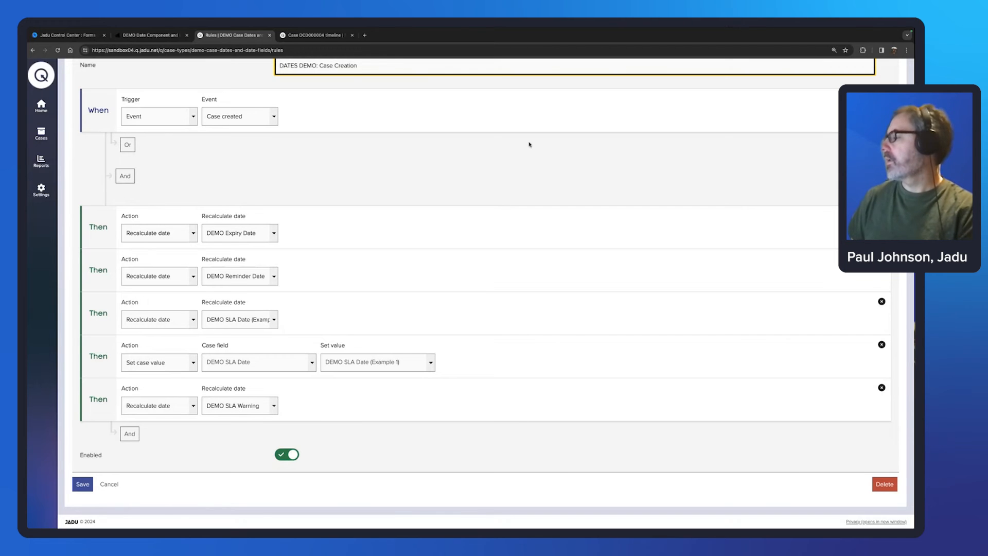
{"action": "left_click", "coordinate": [308, 35]}
Step: Review the case's calculated dates in Details, such as Expiry 15/04/2024 and the SLA Warning date
{"action": "left_click", "coordinate": [128, 134]}
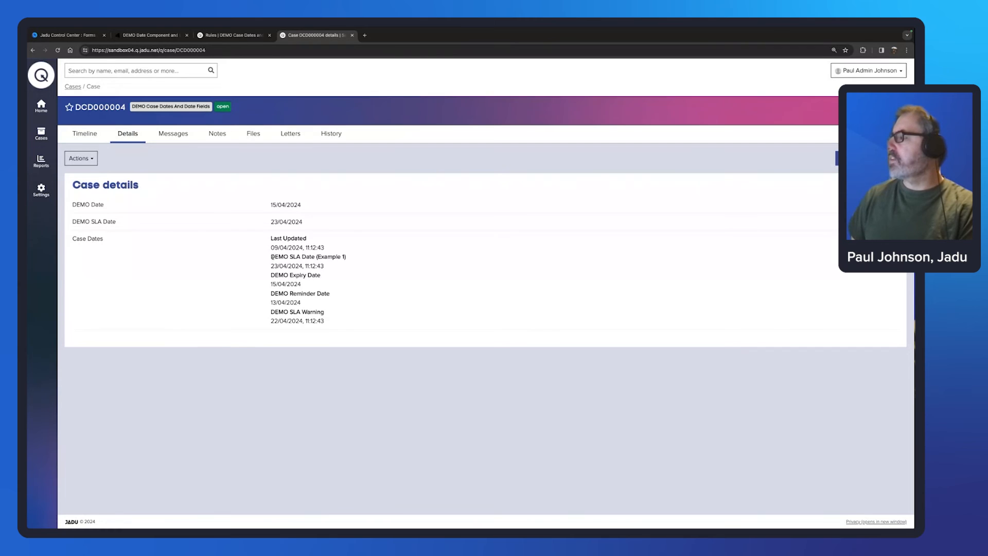
{"action": "left_click_drag", "start_coordinate": [272, 257], "coordinate": [336, 323]}
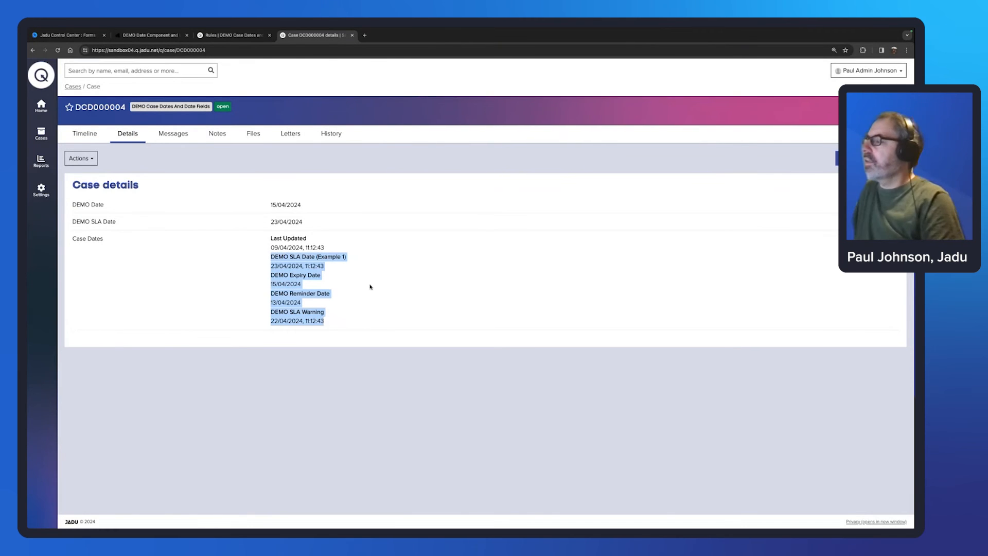
{"action": "left_click", "coordinate": [347, 270]}
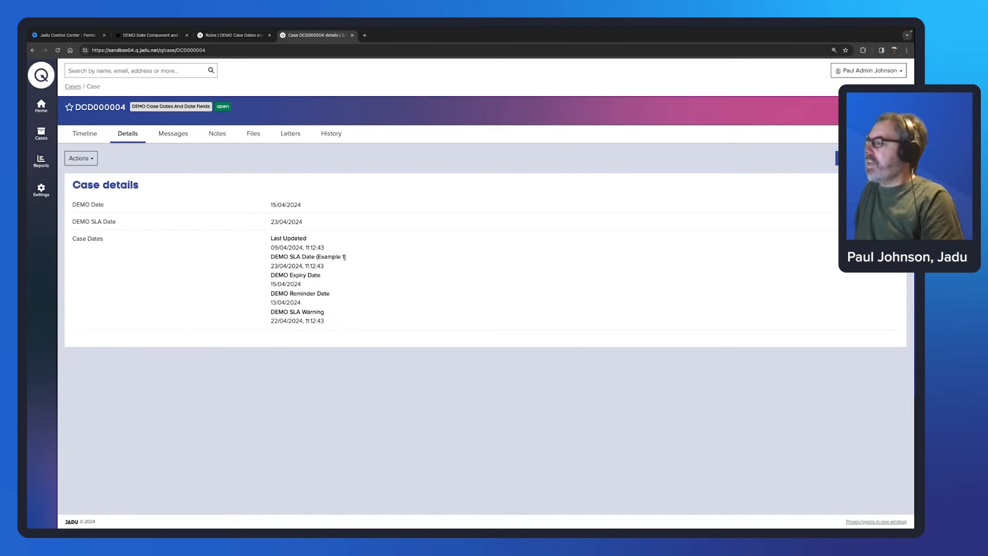
{"action": "left_click_drag", "start_coordinate": [345, 256], "coordinate": [303, 266]}
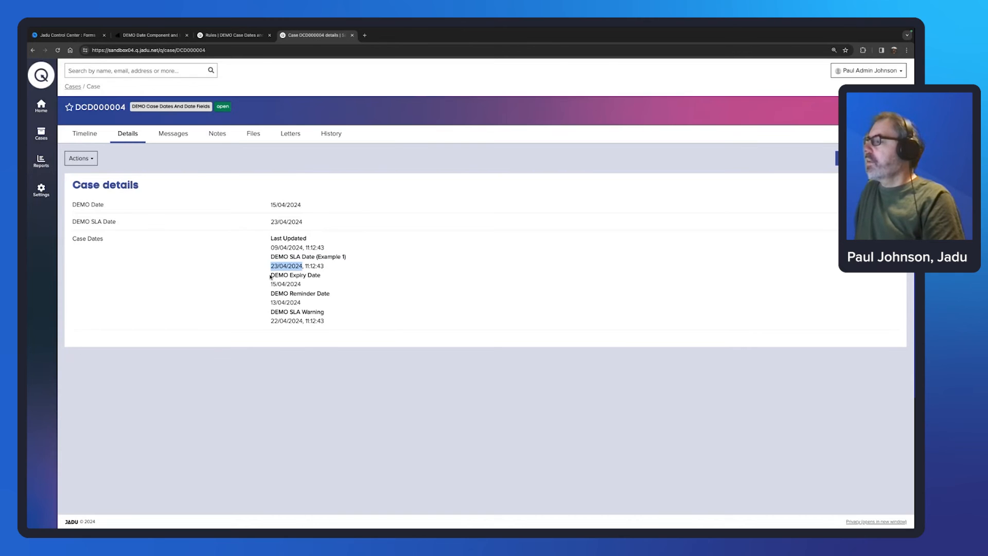
{"action": "left_click_drag", "start_coordinate": [271, 276], "coordinate": [302, 286]}
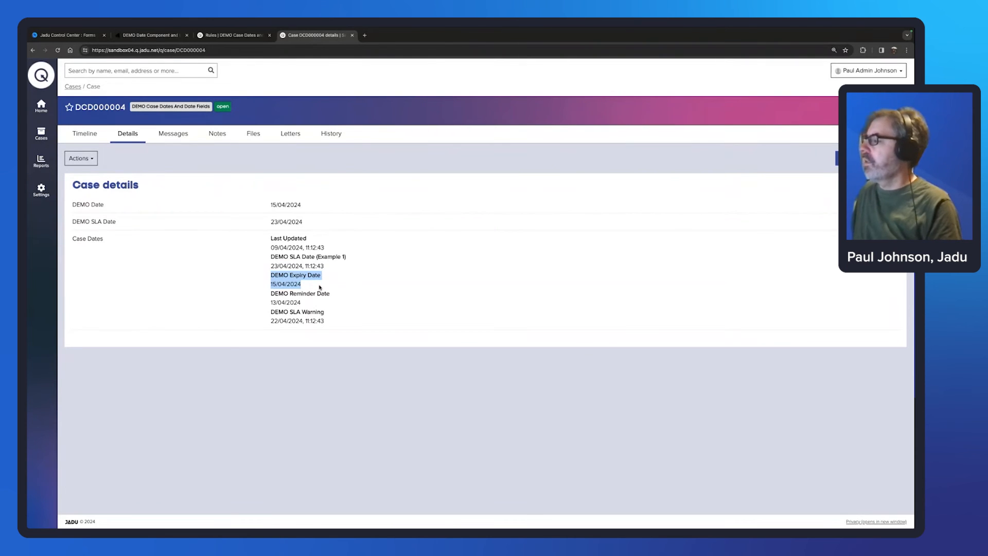
{"action": "left_click", "coordinate": [320, 289]}
{"action": "left_click_drag", "start_coordinate": [271, 293], "coordinate": [329, 293]}
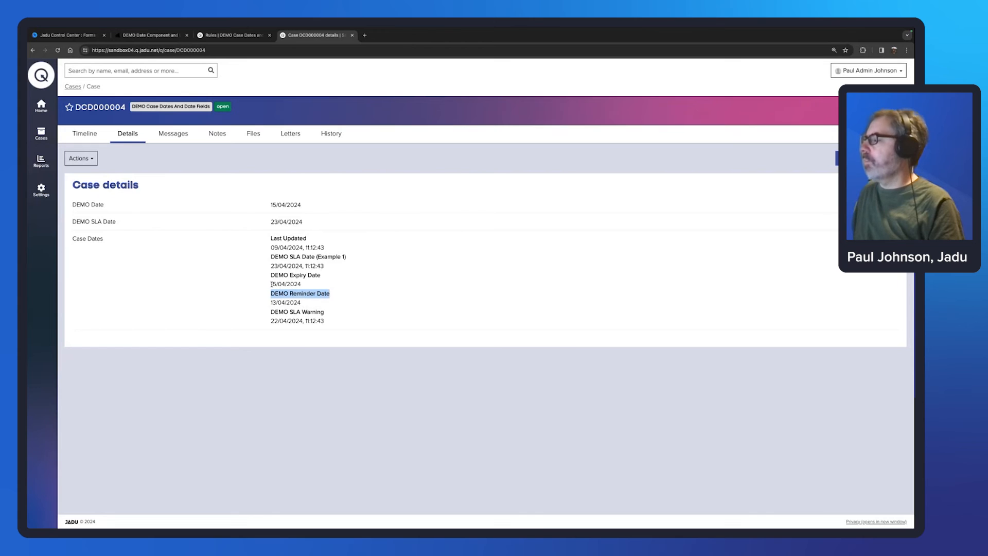
{"action": "left_click_drag", "start_coordinate": [270, 286], "coordinate": [301, 284]}
{"action": "left_click", "coordinate": [277, 303]}
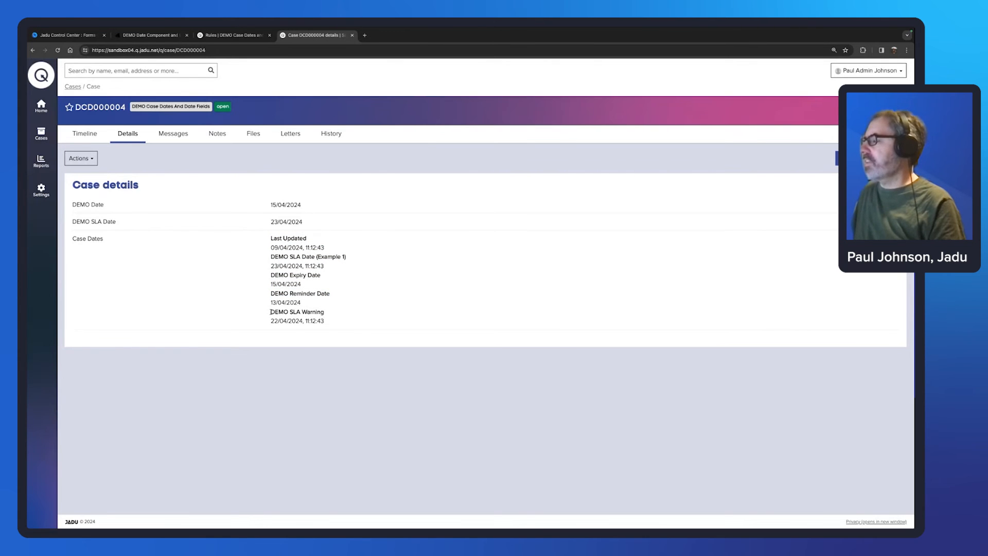
{"action": "left_click_drag", "start_coordinate": [270, 312], "coordinate": [303, 320]}
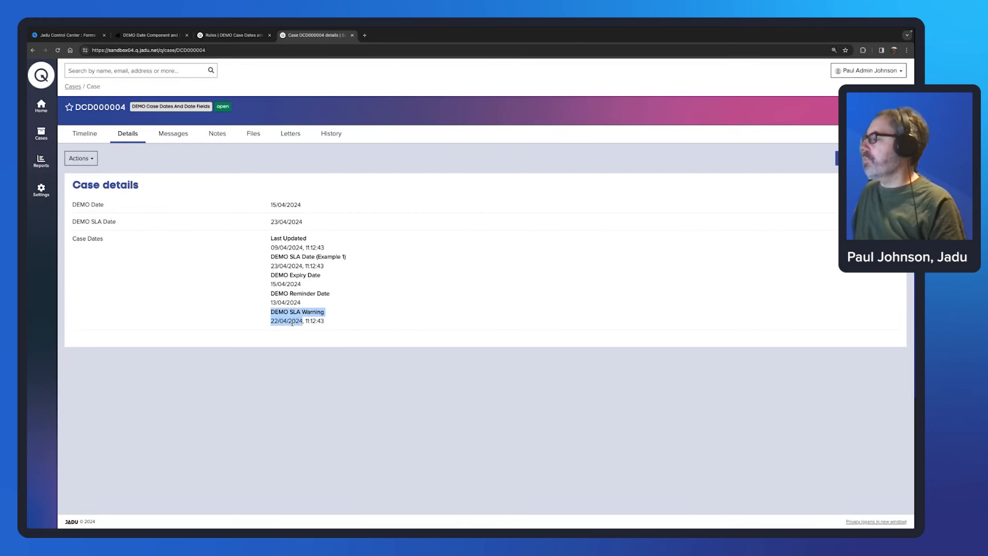
{"action": "left_click", "coordinate": [276, 257]}
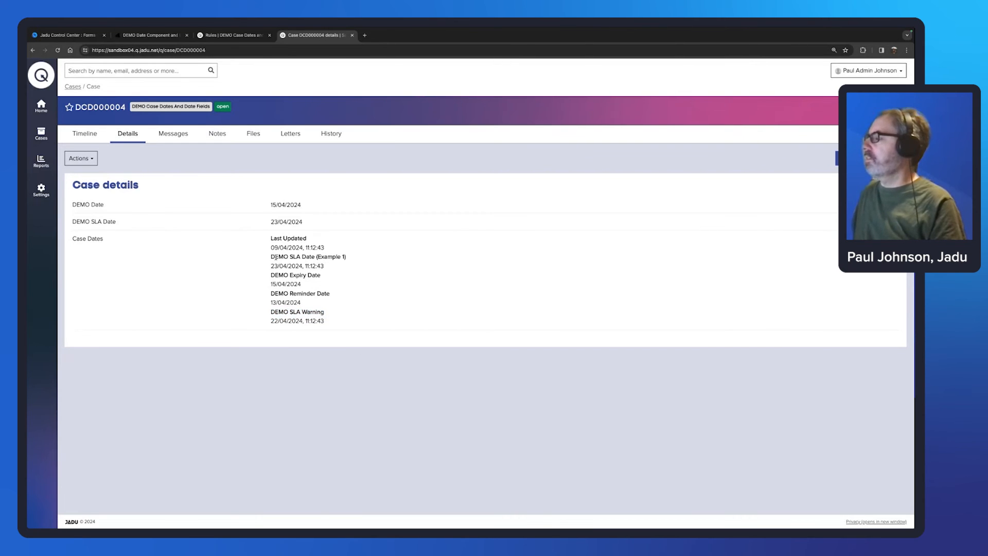
{"action": "left_click_drag", "start_coordinate": [271, 238], "coordinate": [342, 257]}
{"action": "left_click", "coordinate": [349, 258]}
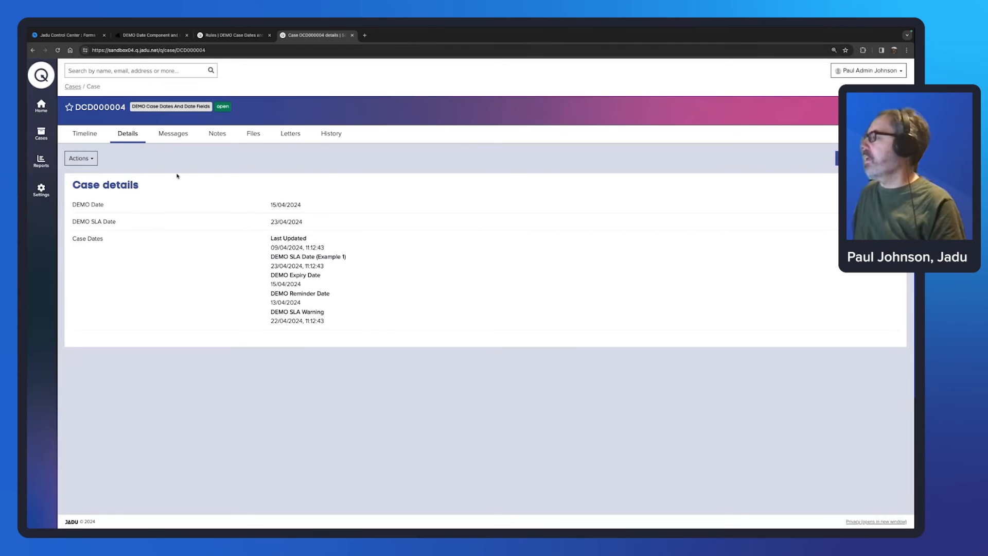
Step: Confirm DEMO SLA Date 23/04/2024 in the timeline and SLA Warning 22/04/2024 in Details, then return to the rule editor
{"action": "left_click", "coordinate": [85, 133]}
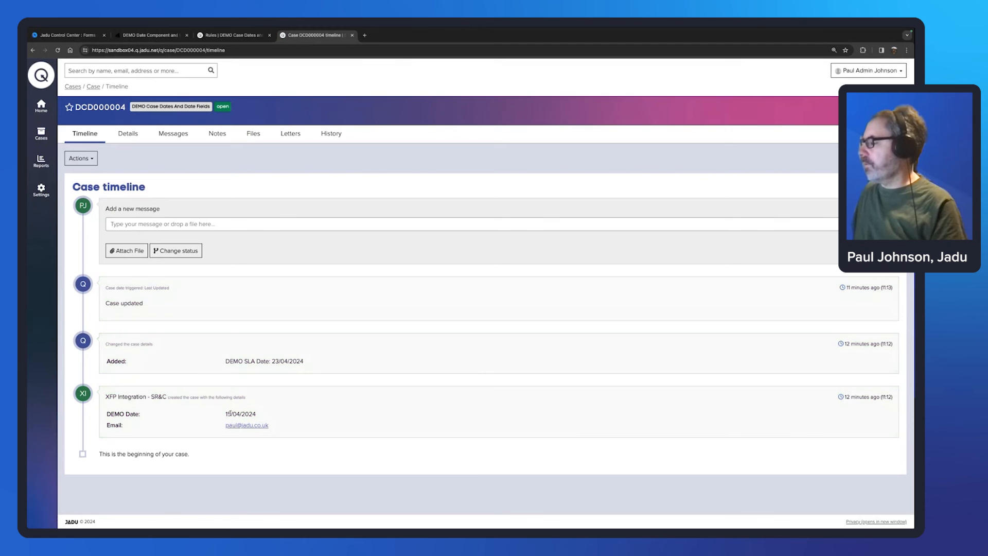
{"action": "left_click_drag", "start_coordinate": [272, 362], "coordinate": [308, 362]}
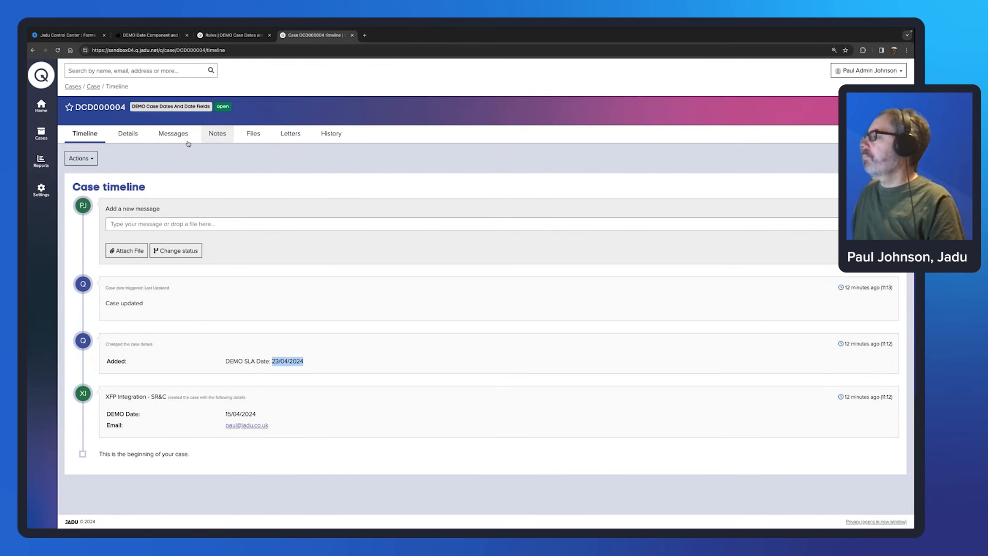
{"action": "left_click", "coordinate": [128, 134]}
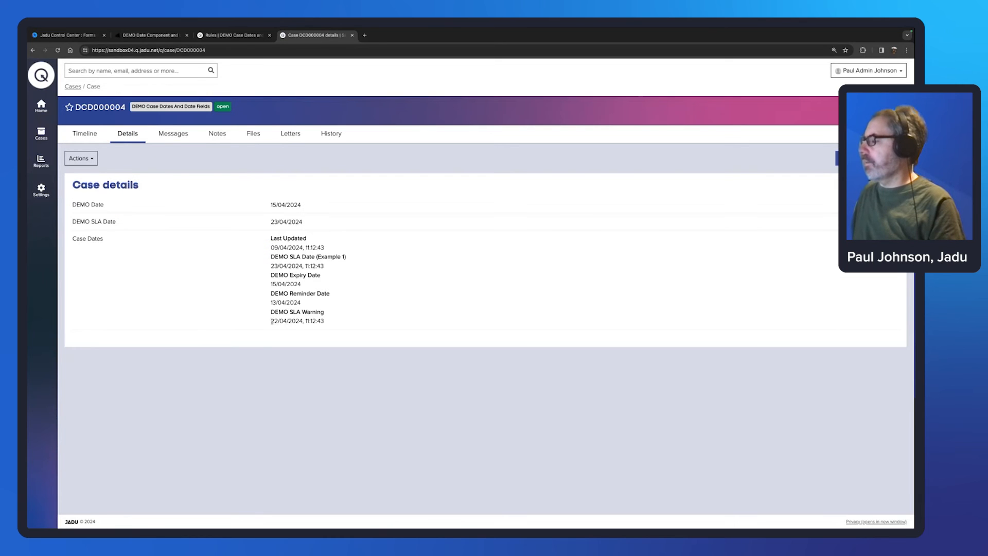
{"action": "left_click_drag", "start_coordinate": [272, 322], "coordinate": [305, 323]}
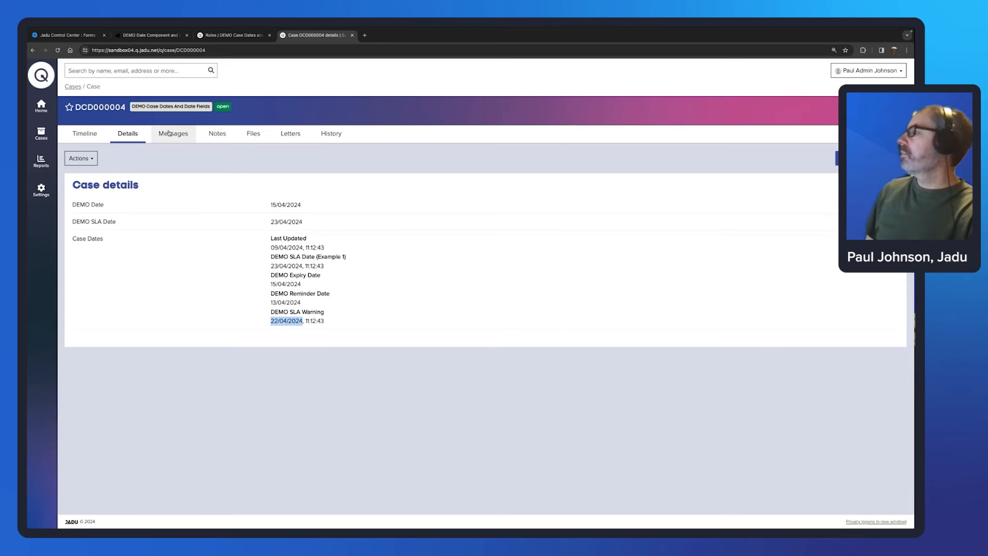
{"action": "left_click", "coordinate": [234, 35]}
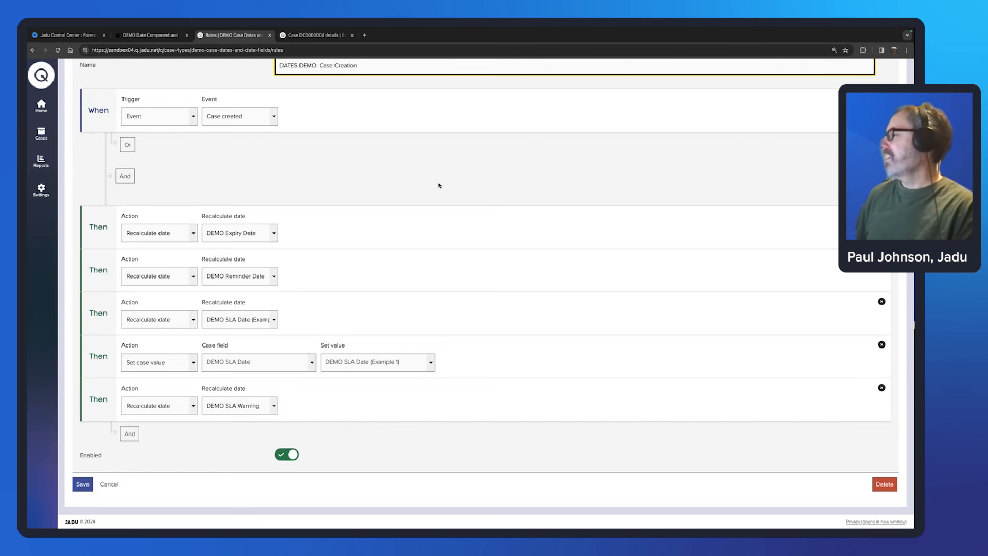
{"action": "left_click", "coordinate": [130, 434]}
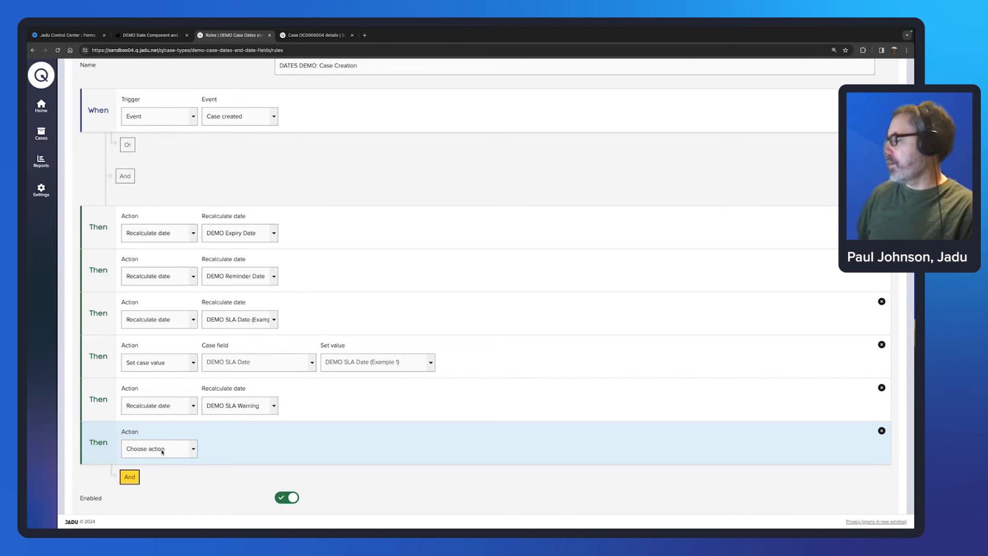
{"action": "left_click", "coordinate": [159, 449]}
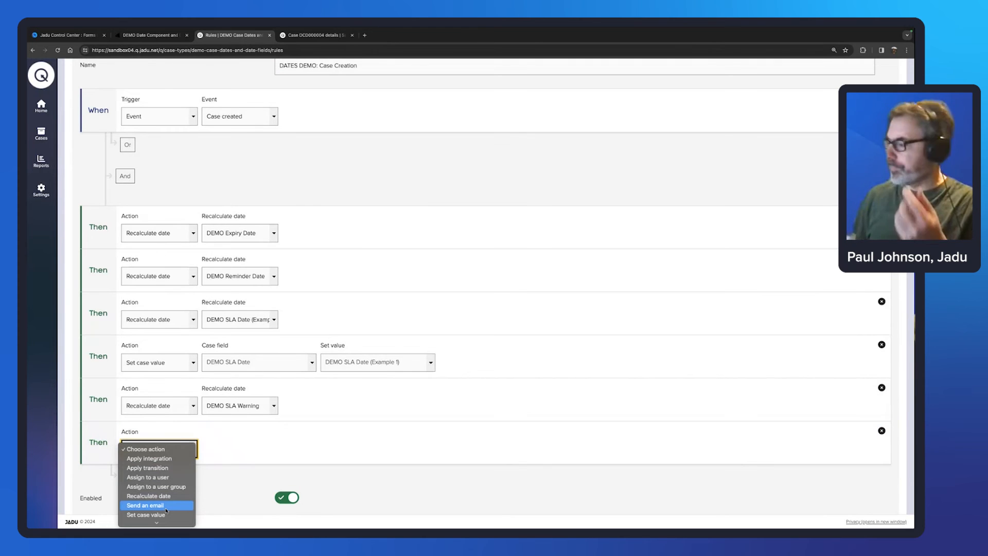
{"action": "left_click", "coordinate": [432, 497]}
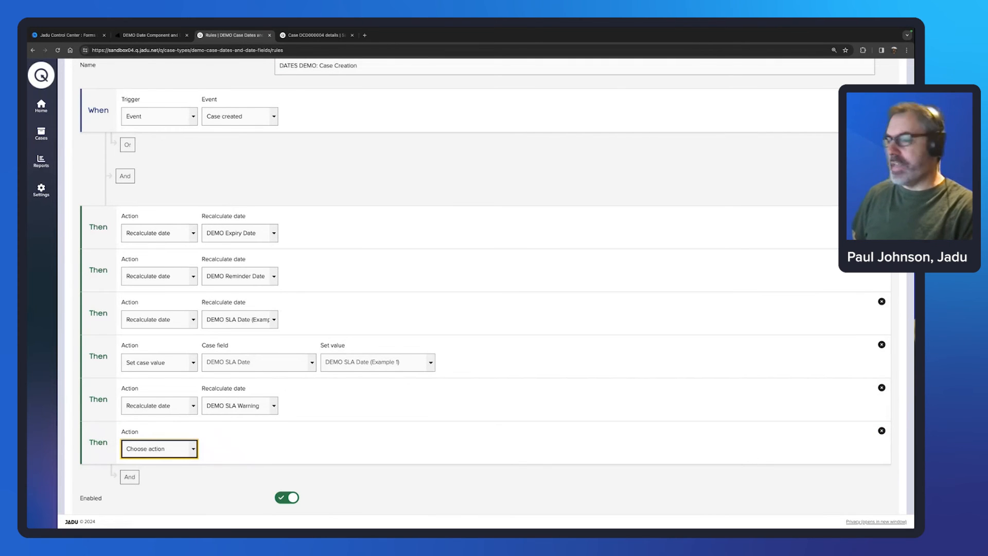
{"action": "left_click", "coordinate": [882, 431]}
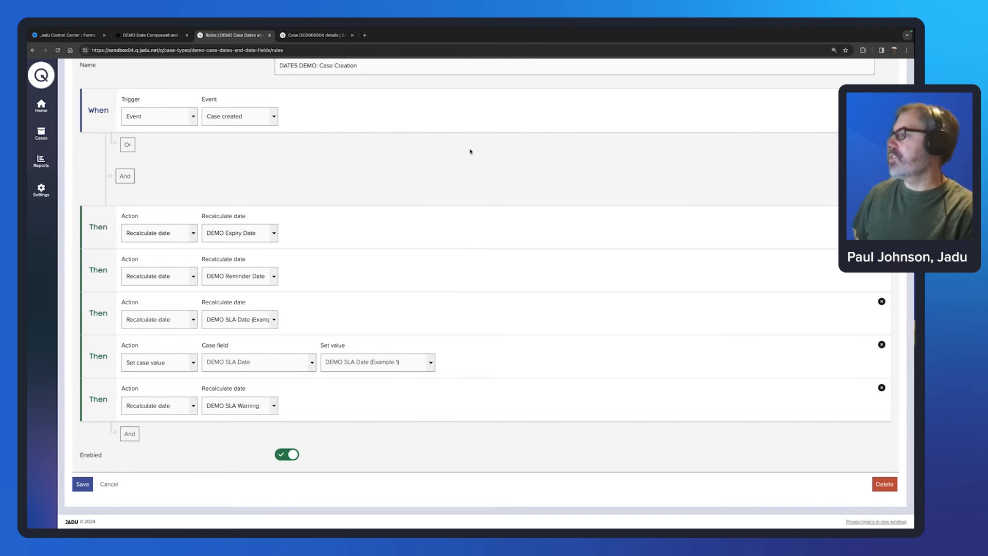
{"action": "scroll", "coordinate": [470, 150], "scroll_direction": "up", "scroll_amount": 5}
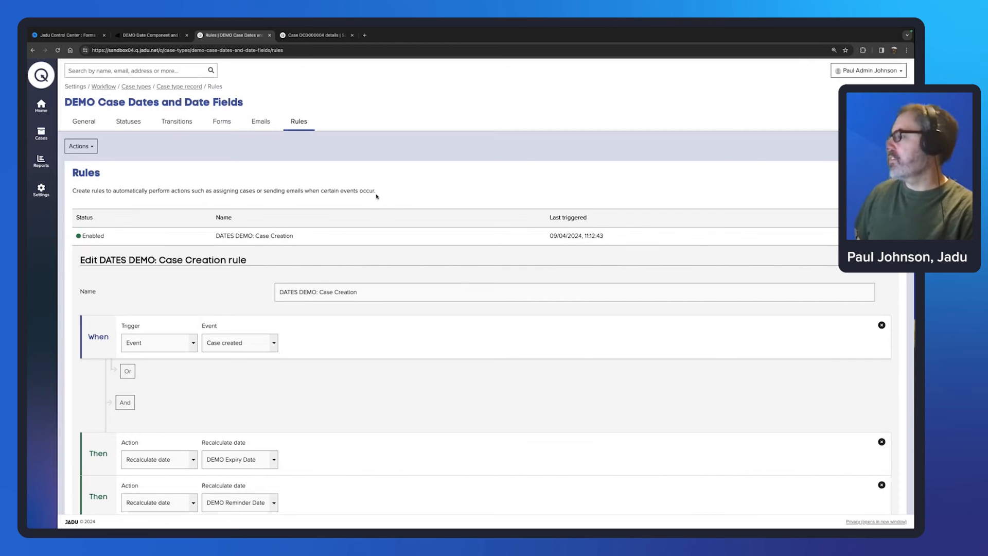
{"action": "scroll", "coordinate": [822, 135], "scroll_direction": "down", "scroll_amount": 1}
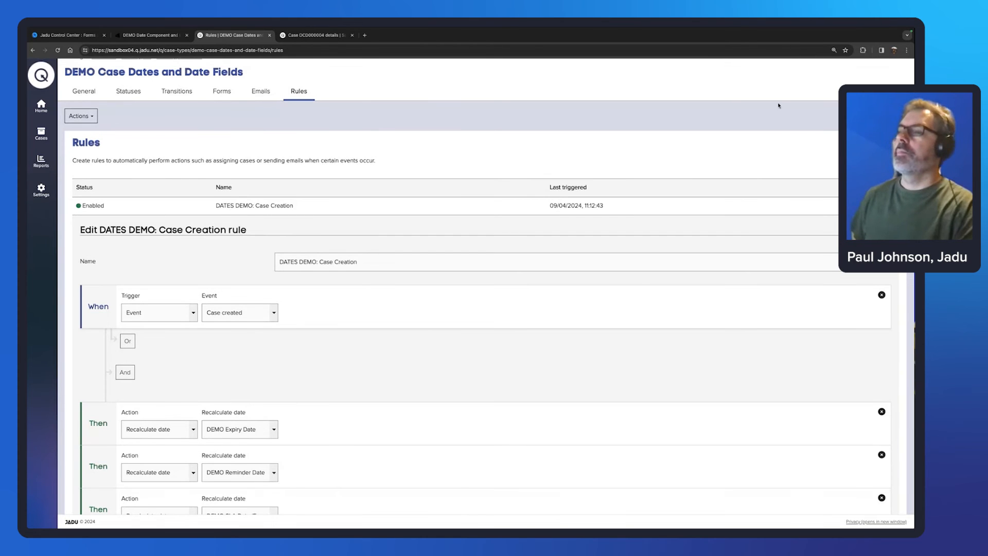
Step: Close the Case Creation rule and start a new rule named 'EMAIL: SLA Warning'
{"action": "left_click", "coordinate": [883, 205]}
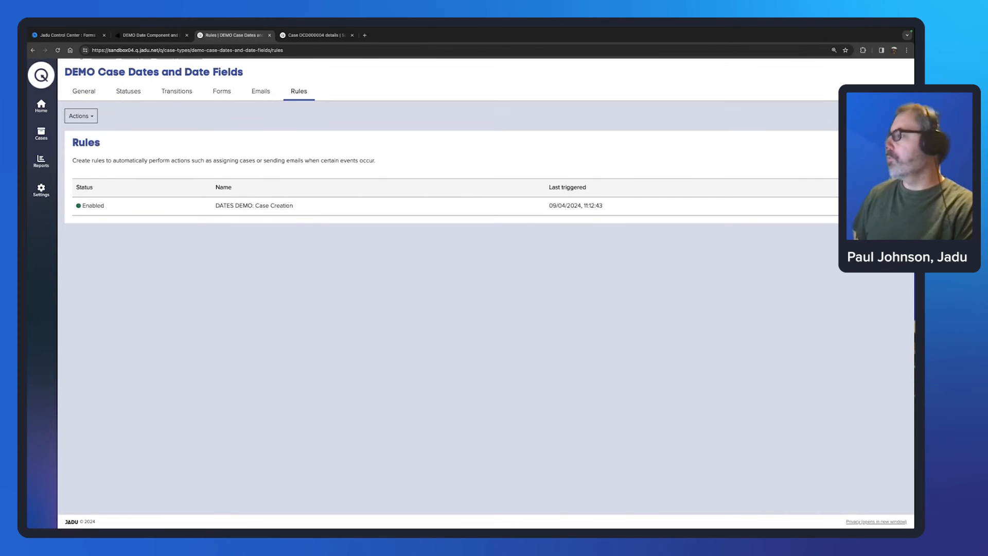
{"action": "left_click", "coordinate": [875, 145]}
{"action": "scroll", "coordinate": [434, 273], "scroll_direction": "up", "scroll_amount": 1}
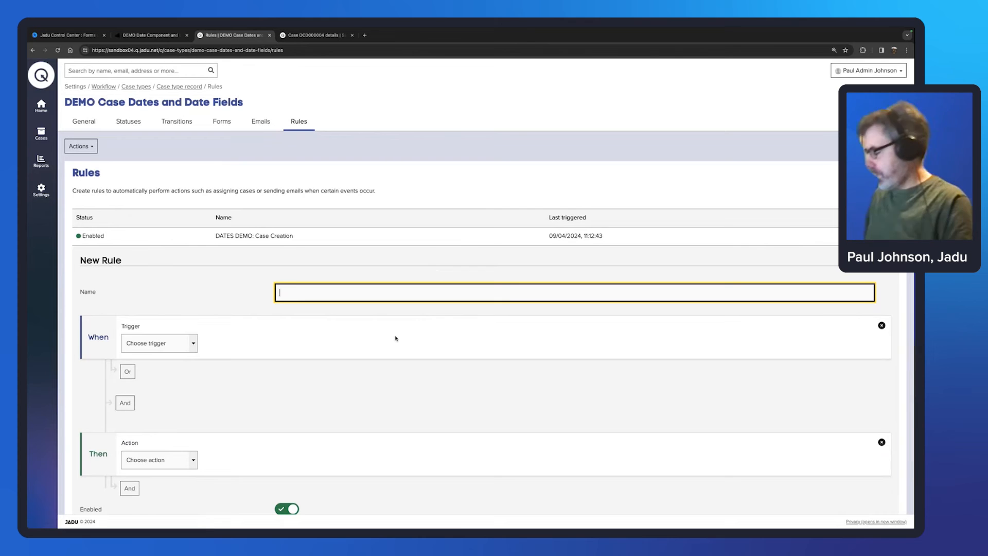
{"action": "type", "text": "EMAI"}
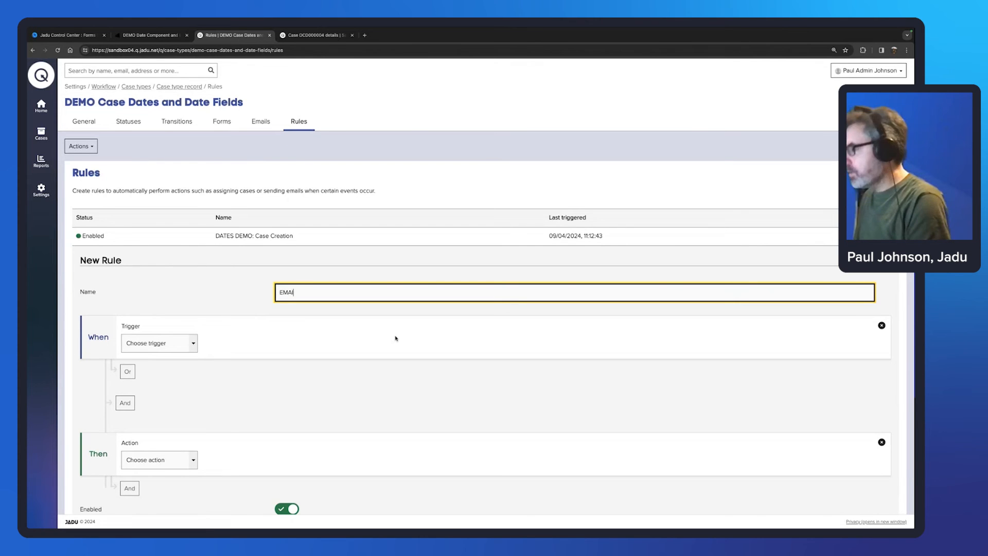
{"action": "type", "text": "L: "}
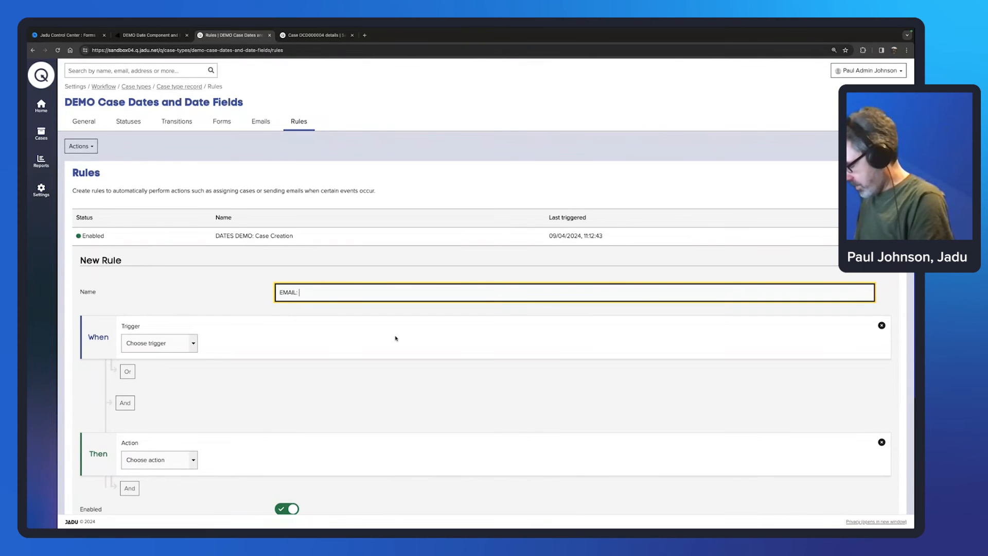
{"action": "type", "text": "SLA Warning"}
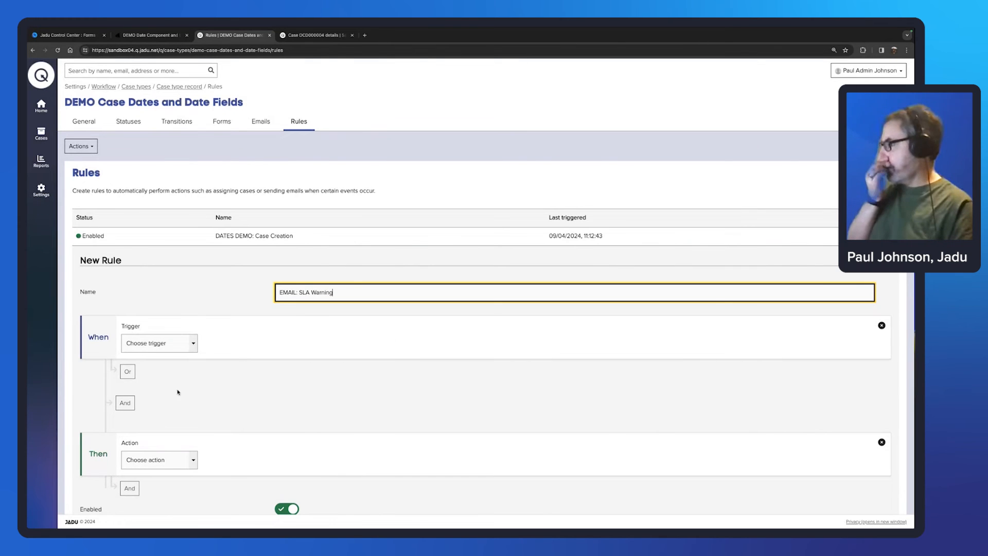
Step: Set the rule's trigger to Date, using the DEMO SLA Warning date
{"action": "left_click", "coordinate": [189, 345]}
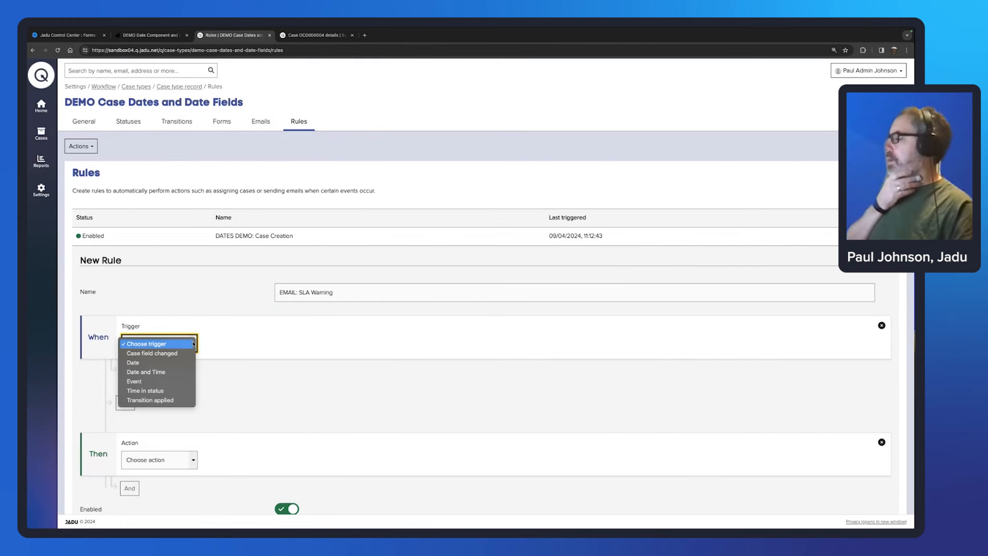
{"action": "left_click", "coordinate": [143, 364]}
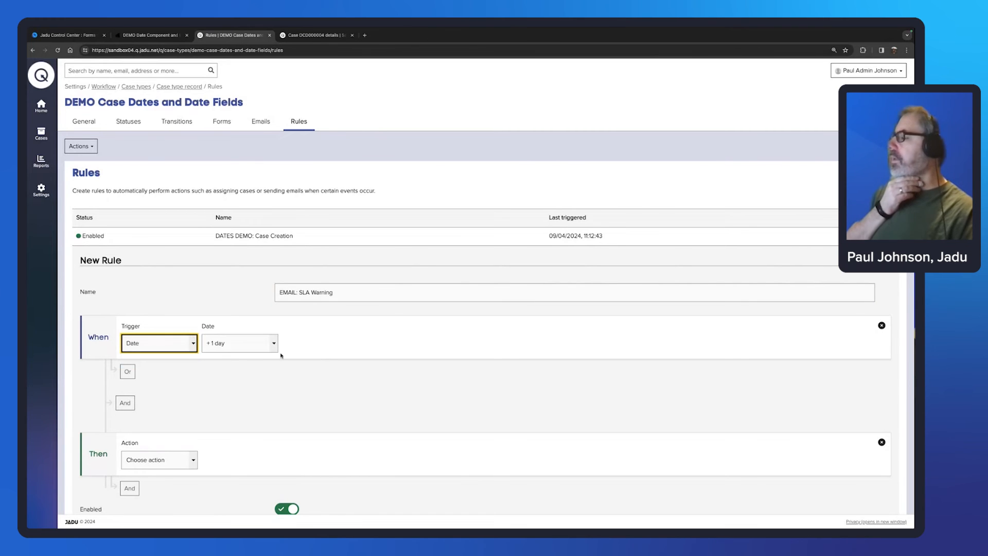
{"action": "left_click", "coordinate": [278, 349]}
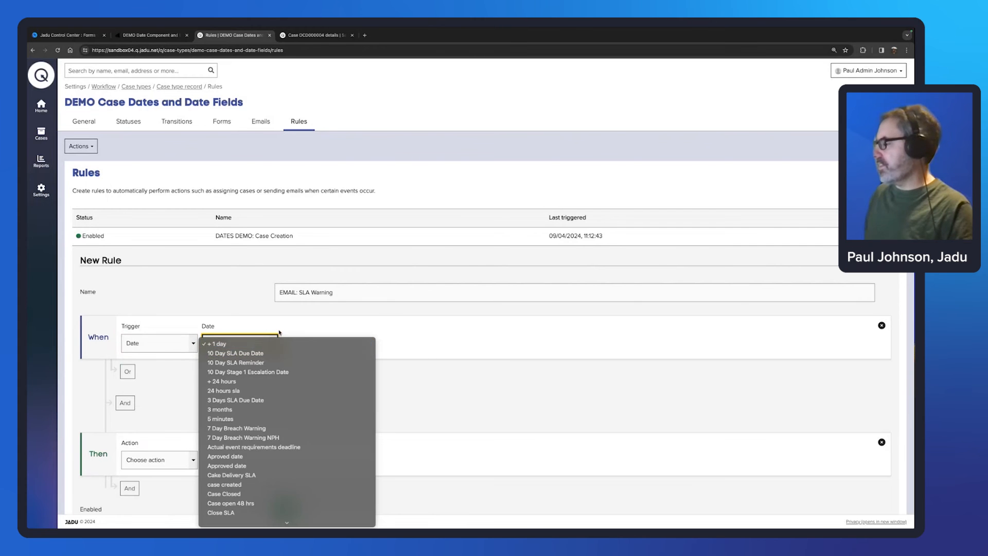
{"action": "left_click", "coordinate": [259, 347]}
{"action": "left_click", "coordinate": [259, 347]}
{"action": "scroll", "coordinate": [287, 401], "scroll_direction": "down", "scroll_amount": 10}
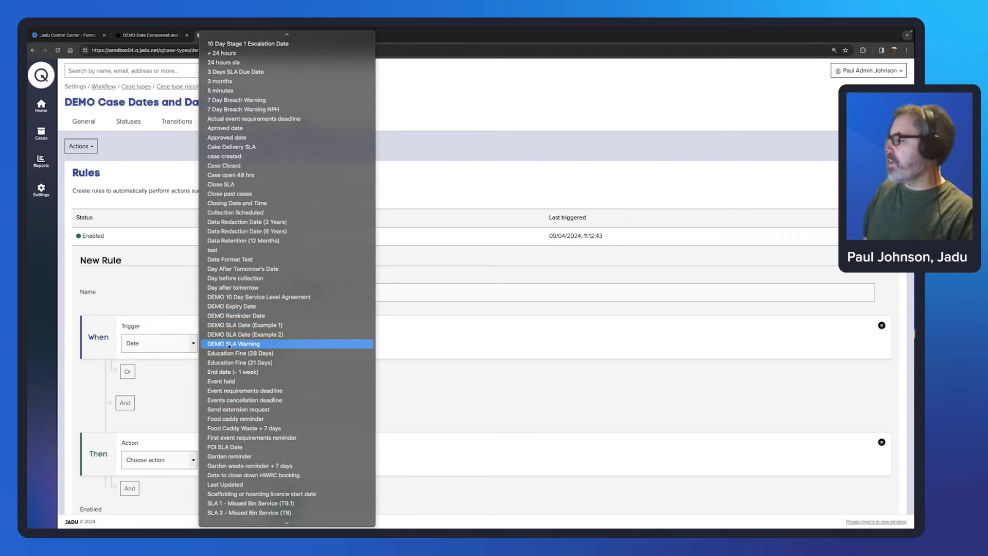
{"action": "left_click", "coordinate": [229, 344]}
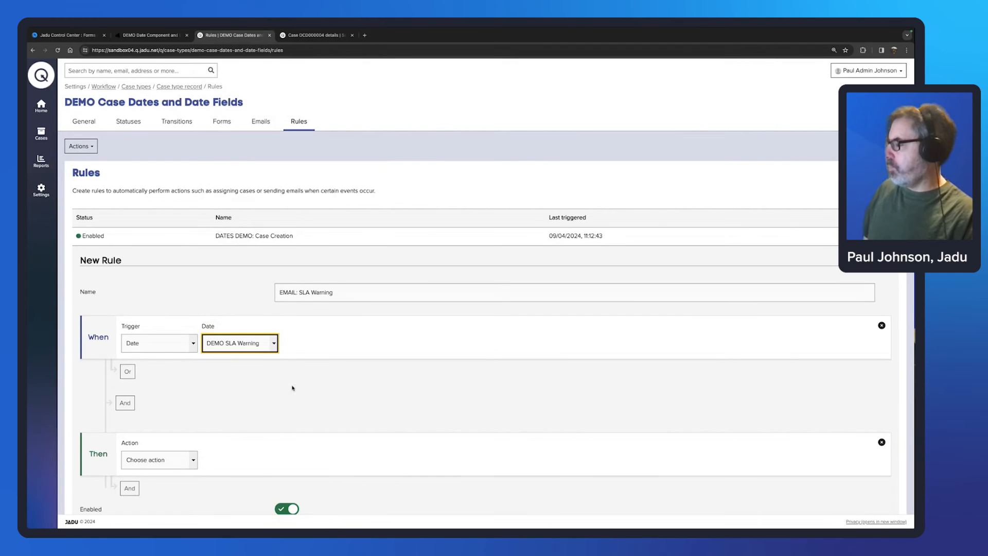
{"action": "scroll", "coordinate": [300, 386], "scroll_direction": "down", "scroll_amount": 1}
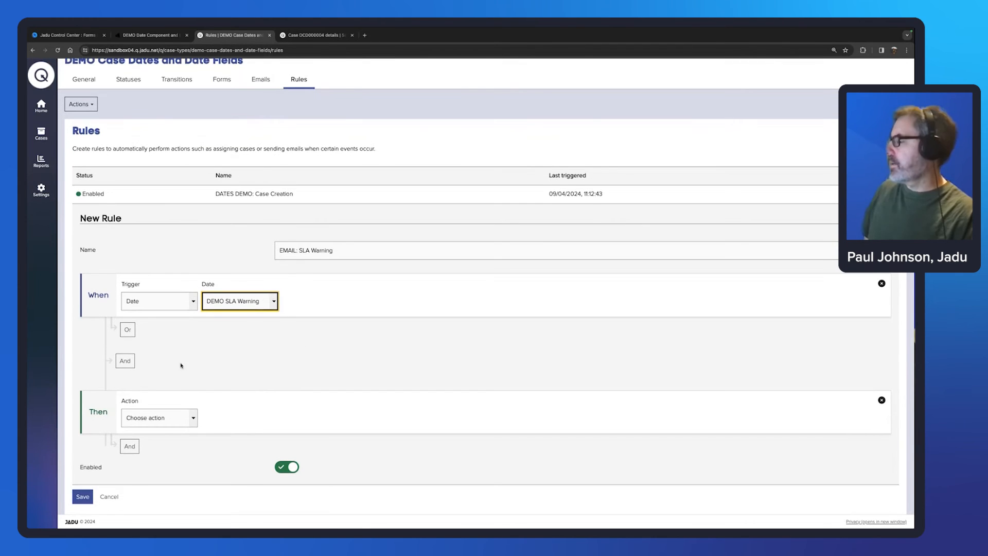
Step: Add a condition that the case status is not Closed
{"action": "left_click", "coordinate": [125, 362]}
{"action": "left_click", "coordinate": [186, 376]}
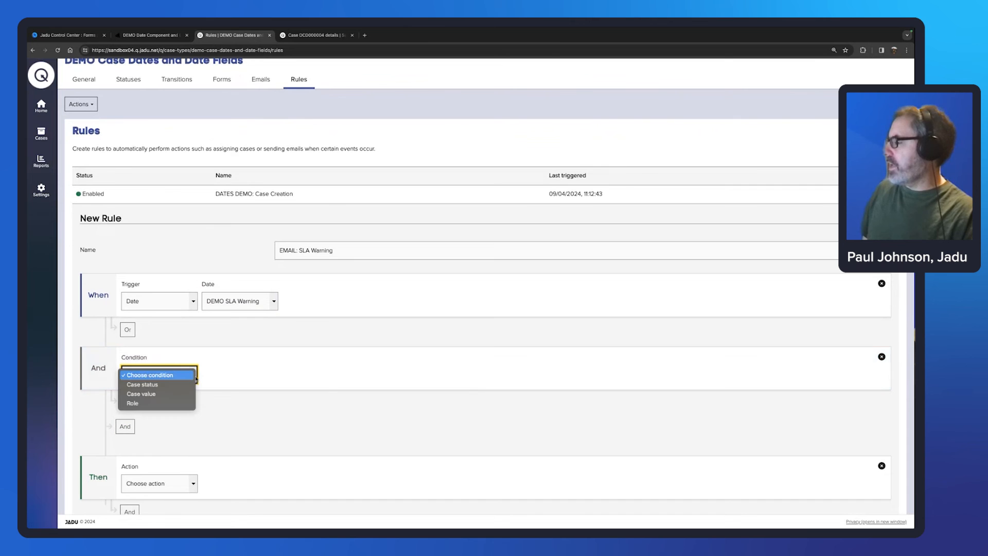
{"action": "key", "text": "Return"}
{"action": "left_click", "coordinate": [260, 374]}
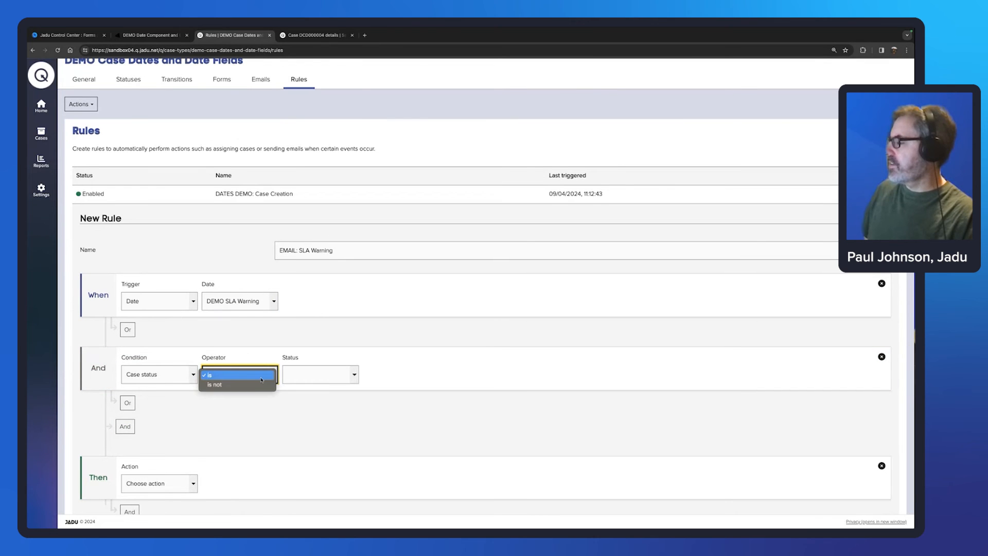
{"action": "left_click", "coordinate": [258, 387]}
{"action": "left_click", "coordinate": [355, 377]}
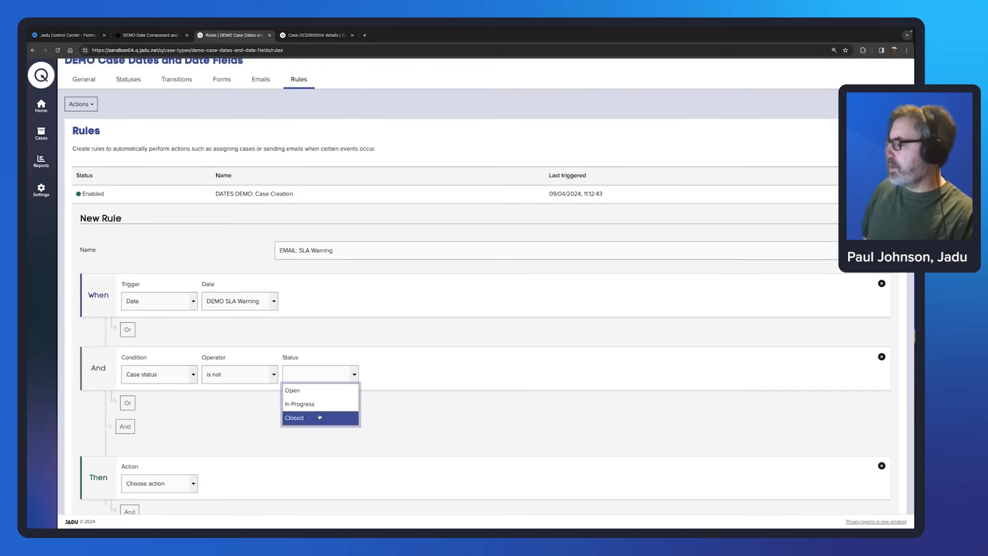
{"action": "left_click", "coordinate": [353, 418]}
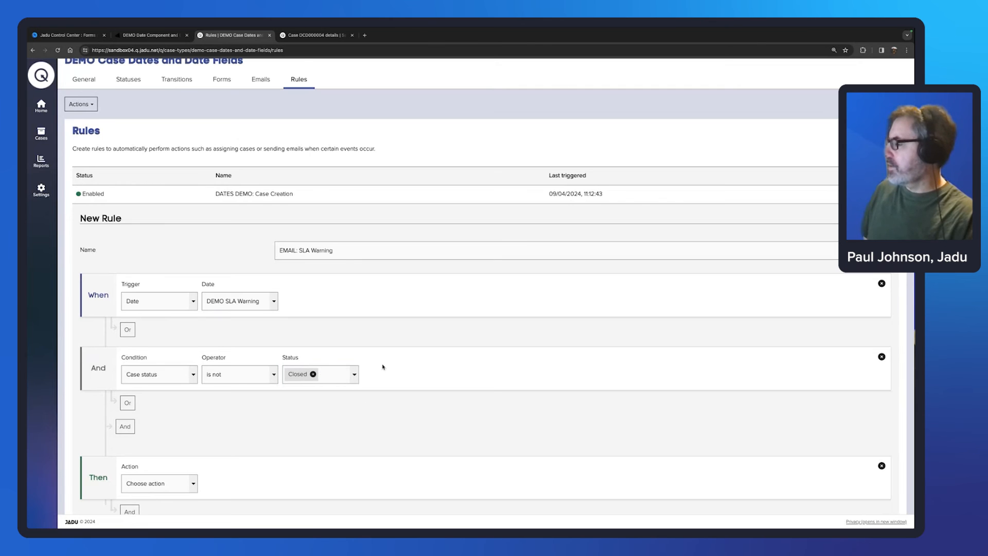
{"action": "scroll", "coordinate": [366, 415], "scroll_direction": "down", "scroll_amount": 2}
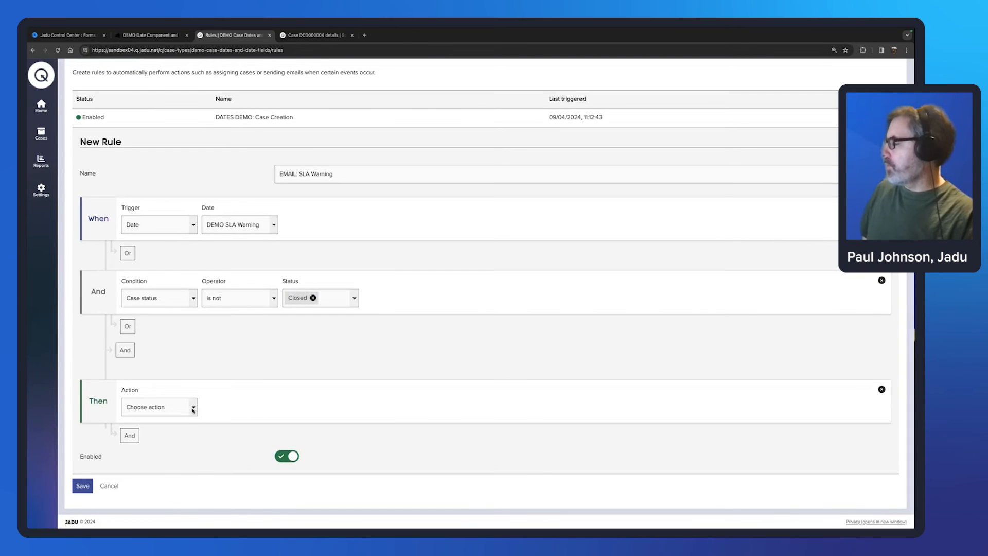
Step: Make the rule send an email using the SLA Warning template
{"action": "left_click", "coordinate": [193, 408]}
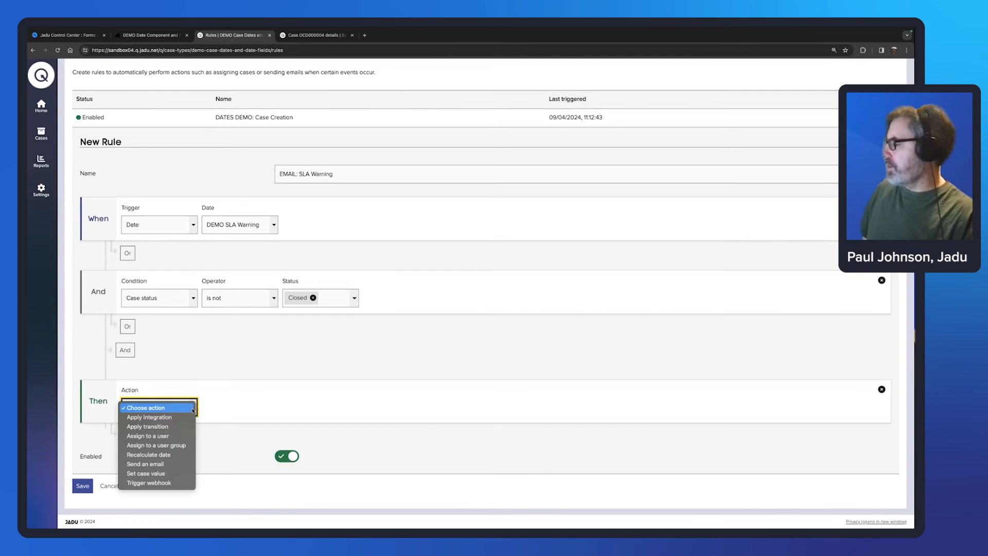
{"action": "left_click", "coordinate": [174, 465]}
{"action": "left_click", "coordinate": [261, 408]}
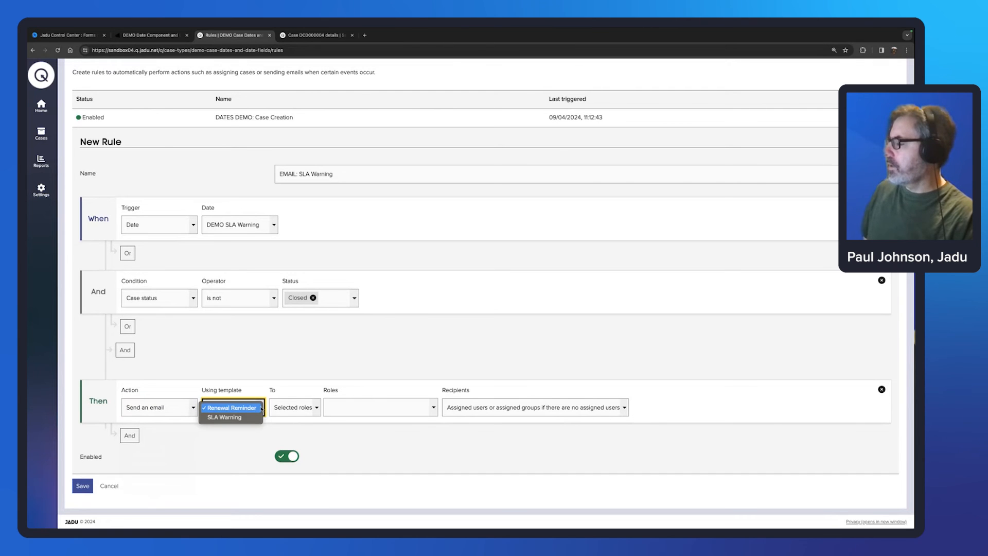
{"action": "left_click", "coordinate": [233, 418]}
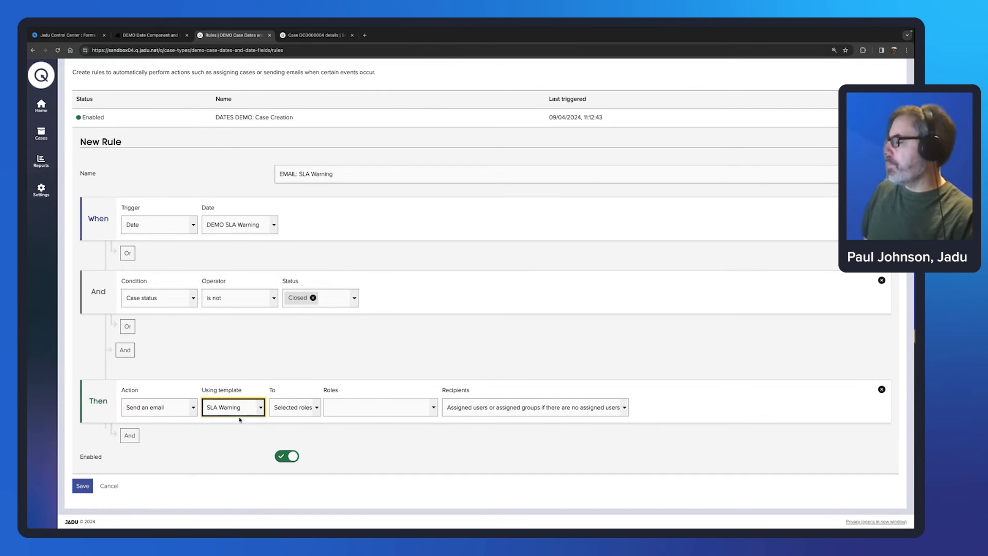
{"action": "scroll", "coordinate": [265, 393], "scroll_direction": "up", "scroll_amount": 2}
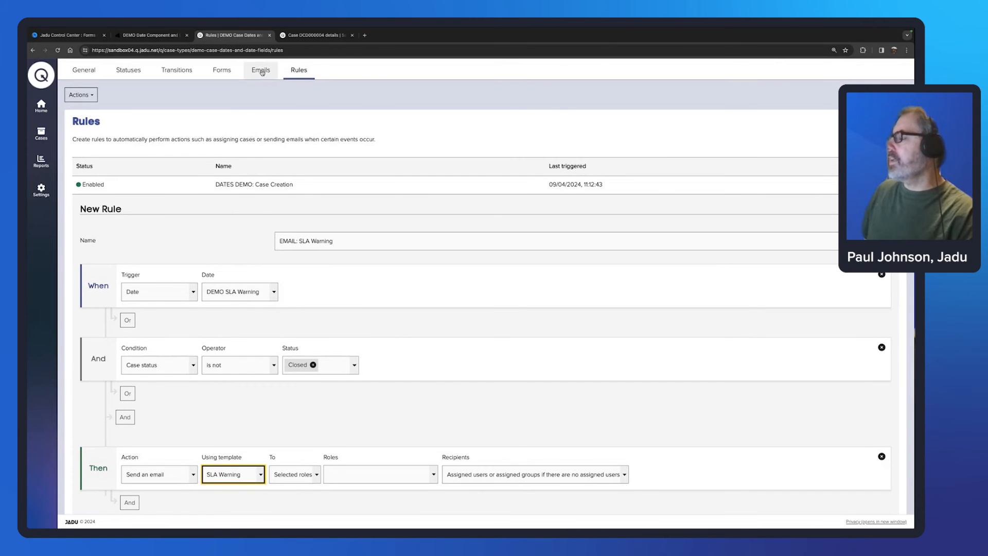
{"action": "scroll", "coordinate": [314, 428], "scroll_direction": "down", "scroll_amount": 1}
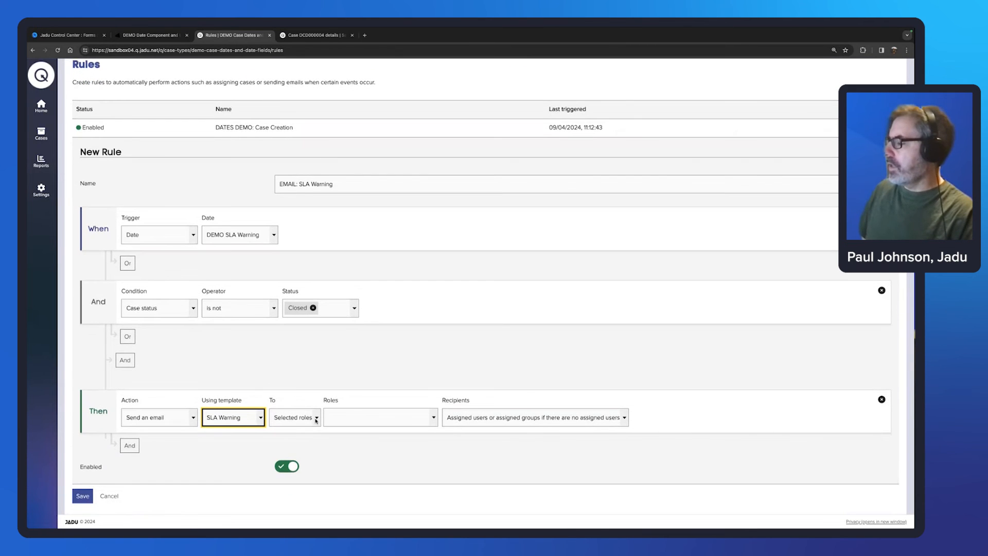
Step: Send the email to the Staff role and all assigned users and groups, then save the rule
{"action": "left_click", "coordinate": [340, 418]}
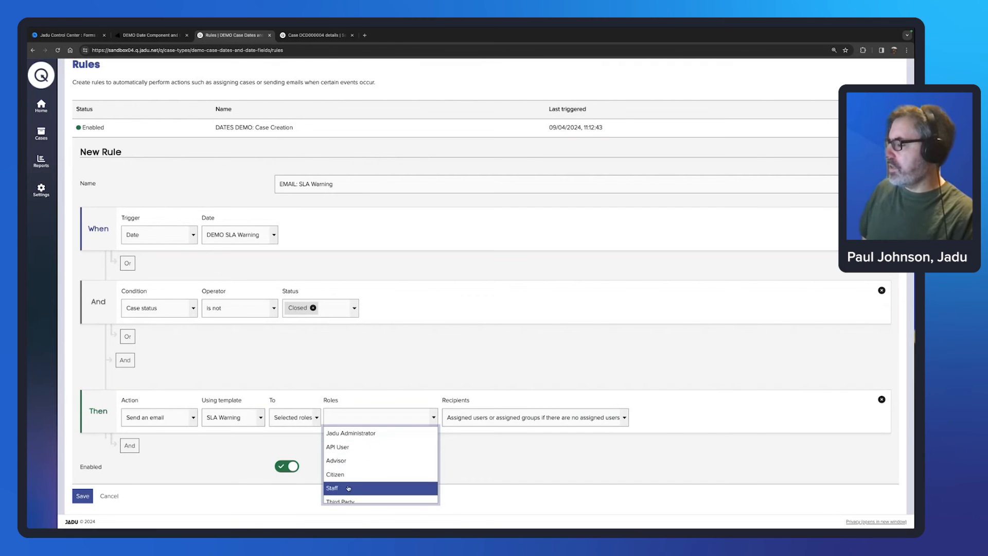
{"action": "left_click", "coordinate": [348, 488]}
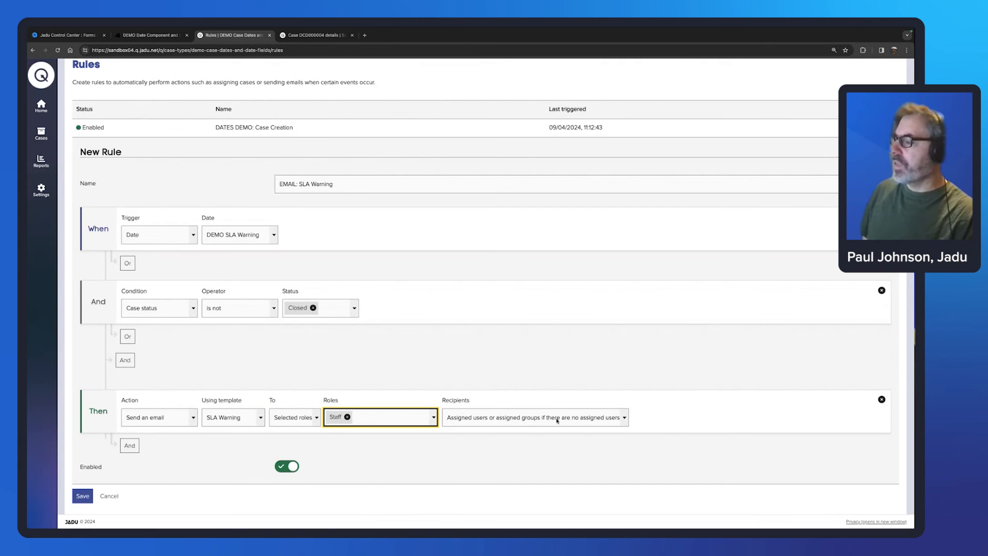
{"action": "left_click", "coordinate": [624, 418]}
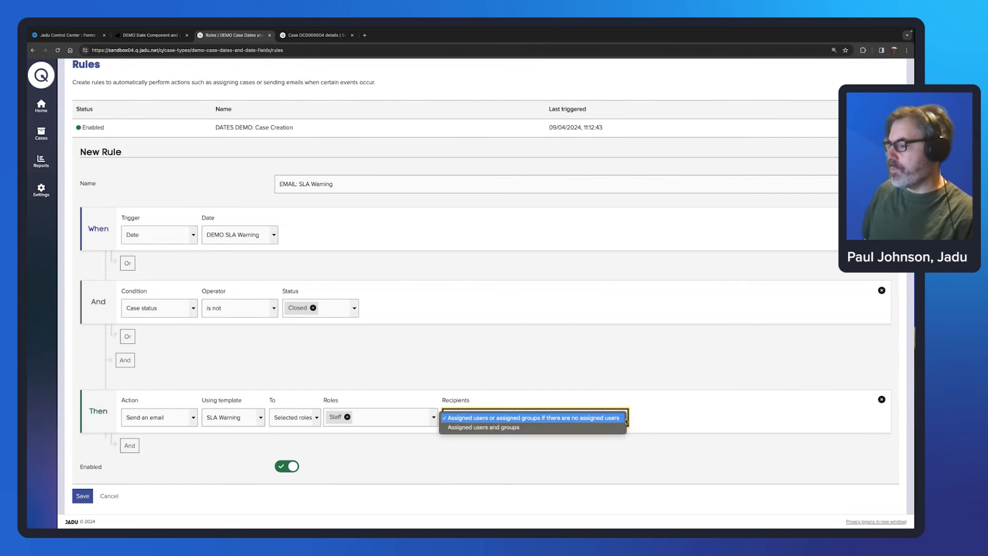
{"action": "left_click", "coordinate": [505, 430]}
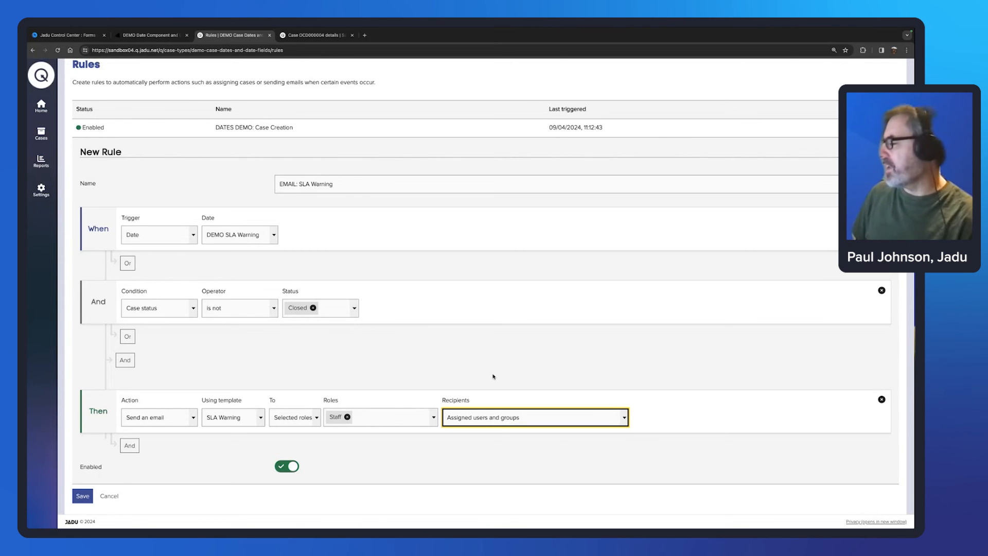
{"action": "left_click", "coordinate": [80, 495]}
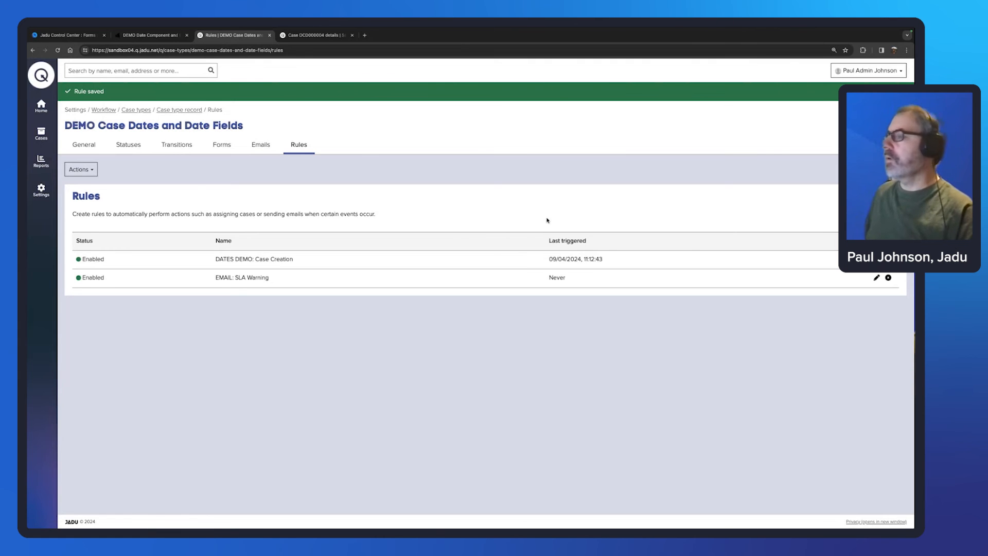
Step: Name the new rule 'VALUE: SLA Breach' and set it to trigger on DEMO SLA Date (Example 1)
{"action": "scroll", "coordinate": [402, 334], "scroll_direction": "down", "scroll_amount": 1}
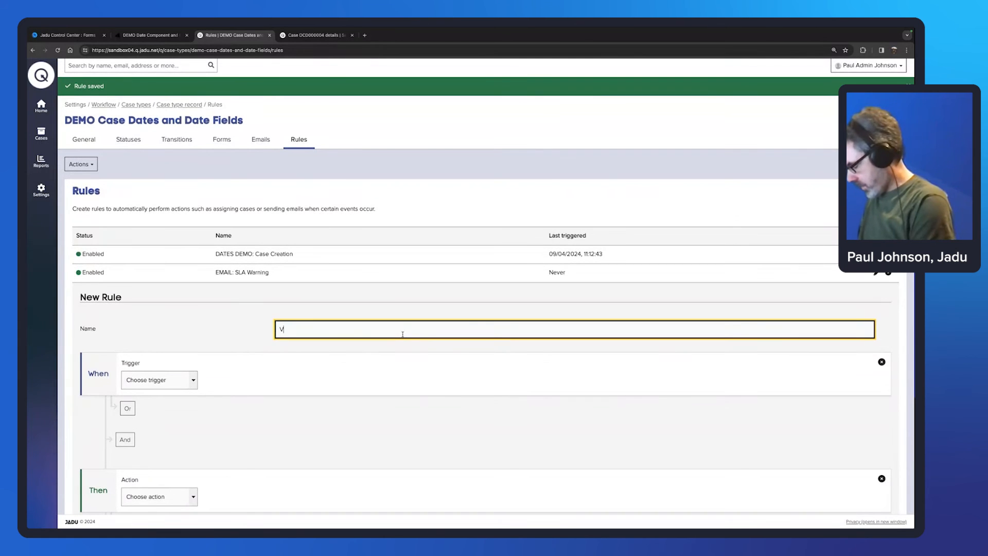
{"action": "type", "text": "VALUE: S"}
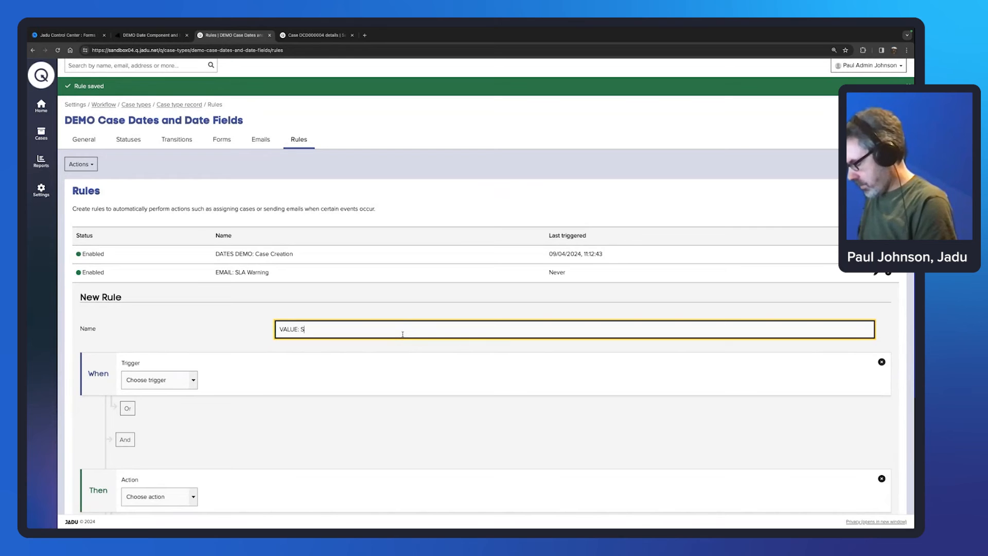
{"action": "type", "text": "LA B"}
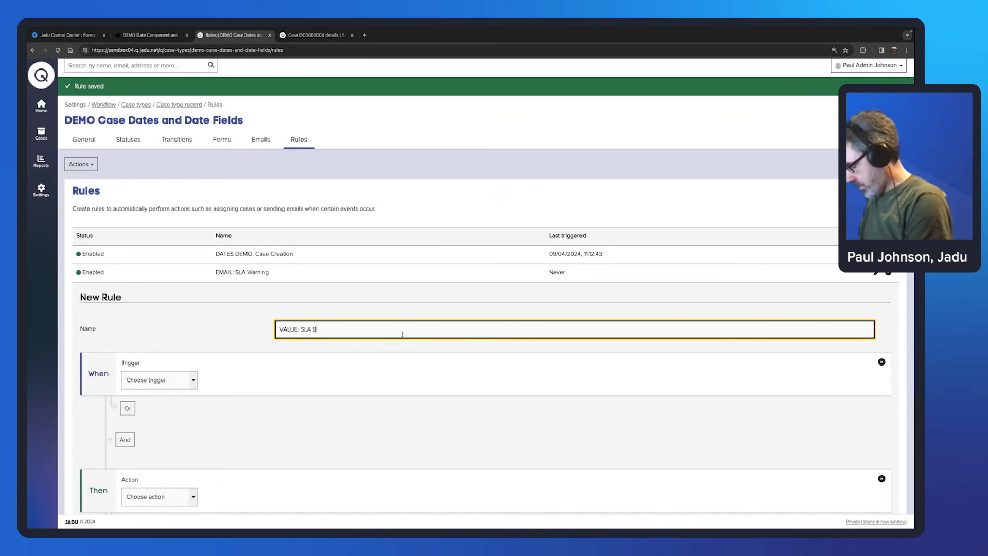
{"action": "type", "text": "reach"}
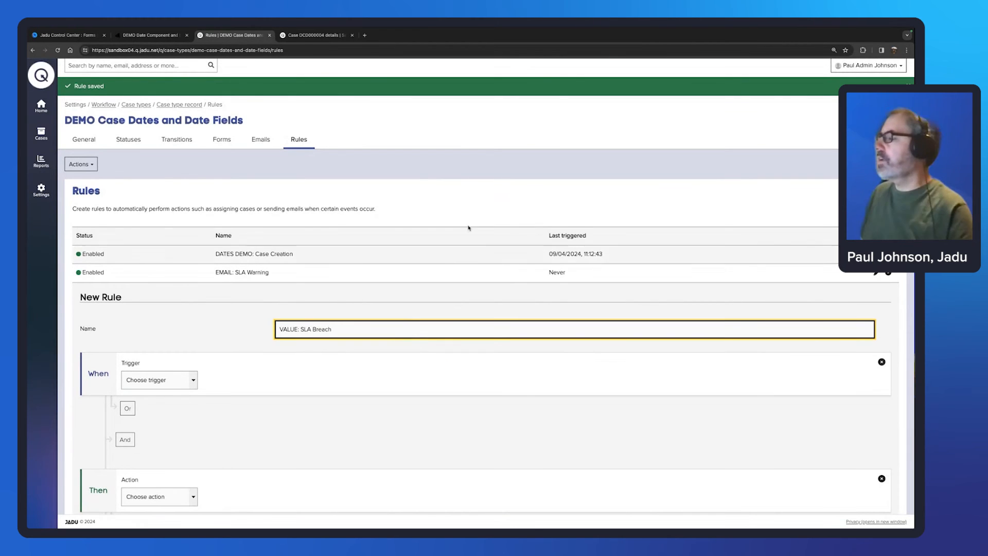
{"action": "scroll", "coordinate": [468, 225], "scroll_direction": "down", "scroll_amount": 2}
{"action": "left_click", "coordinate": [176, 296]}
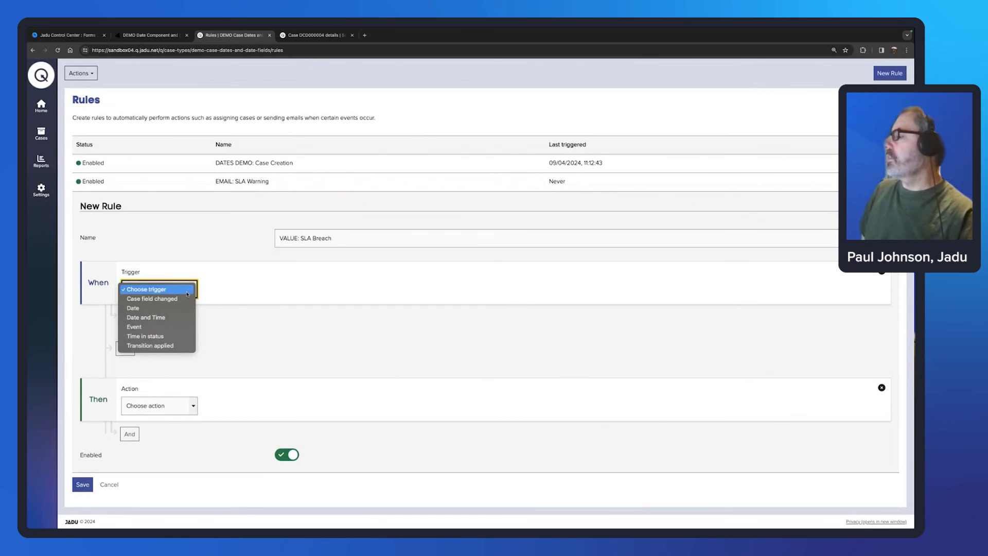
{"action": "left_click", "coordinate": [177, 309]}
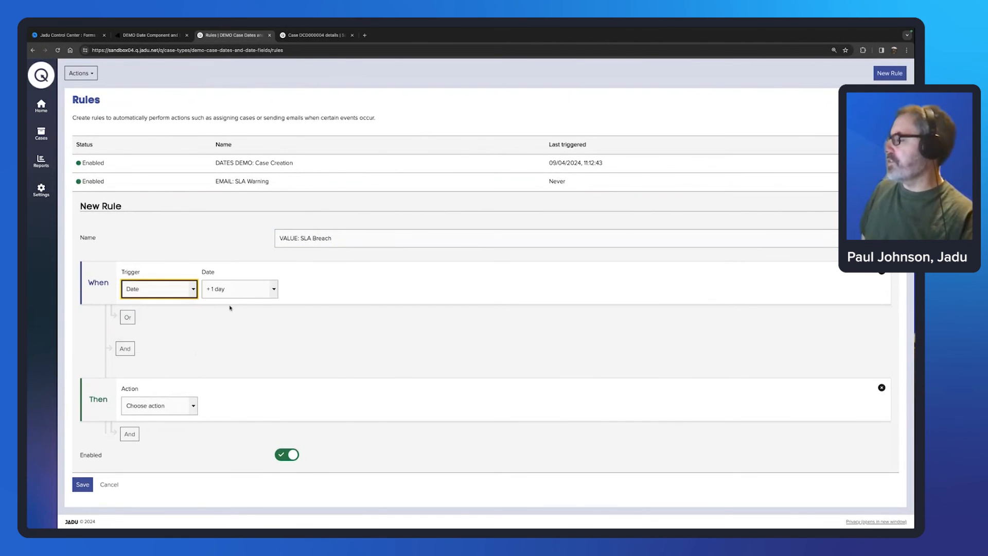
{"action": "left_click", "coordinate": [259, 294]}
{"action": "scroll", "coordinate": [278, 340], "scroll_direction": "down", "scroll_amount": 5}
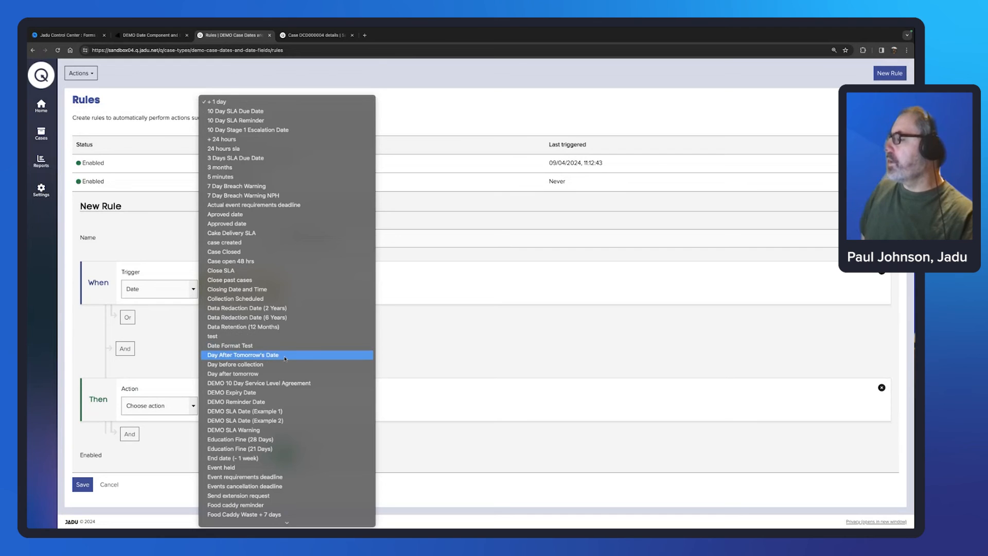
{"action": "scroll", "coordinate": [284, 359], "scroll_direction": "down", "scroll_amount": 2}
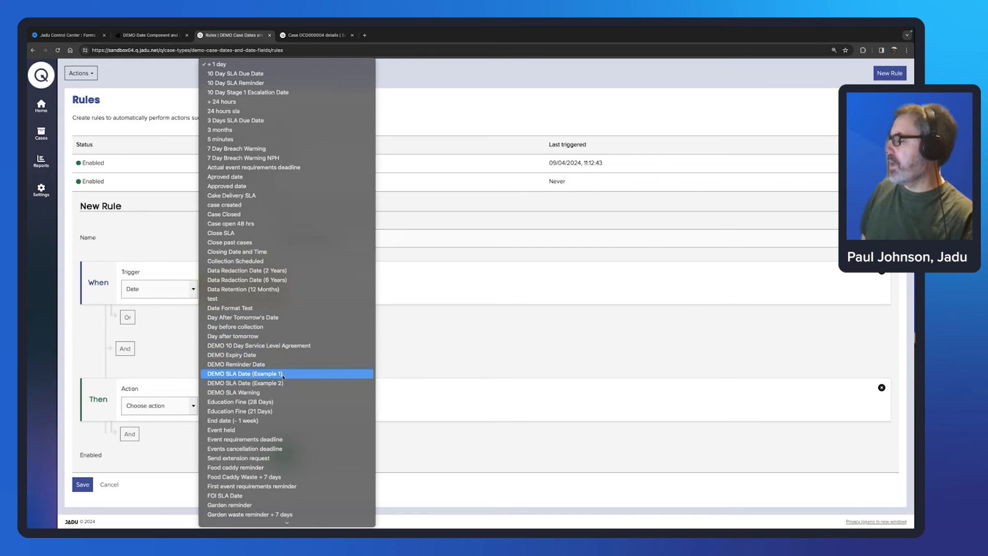
{"action": "left_click", "coordinate": [265, 374]}
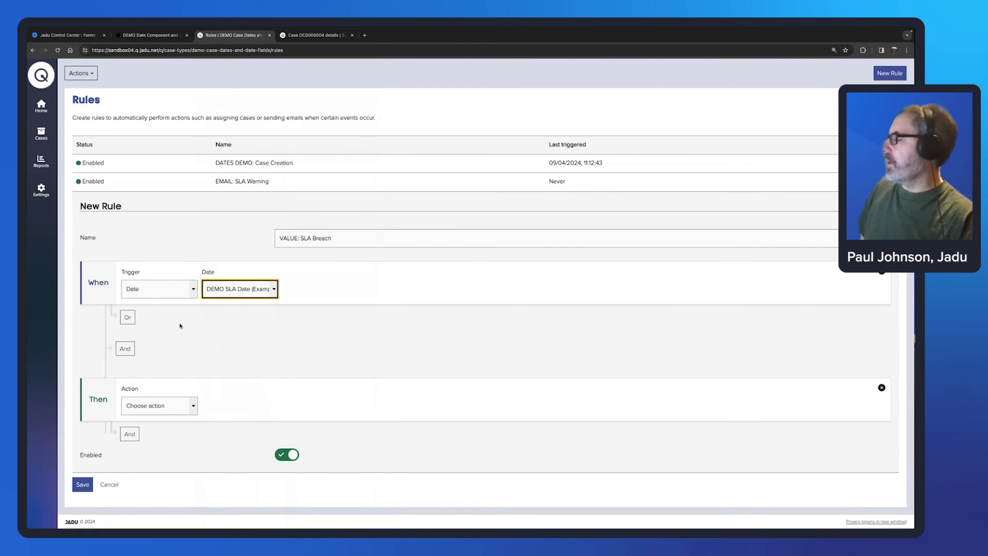
Step: Add an And condition requiring the case status not to be Closed
{"action": "left_click", "coordinate": [129, 350]}
{"action": "left_click", "coordinate": [157, 362]}
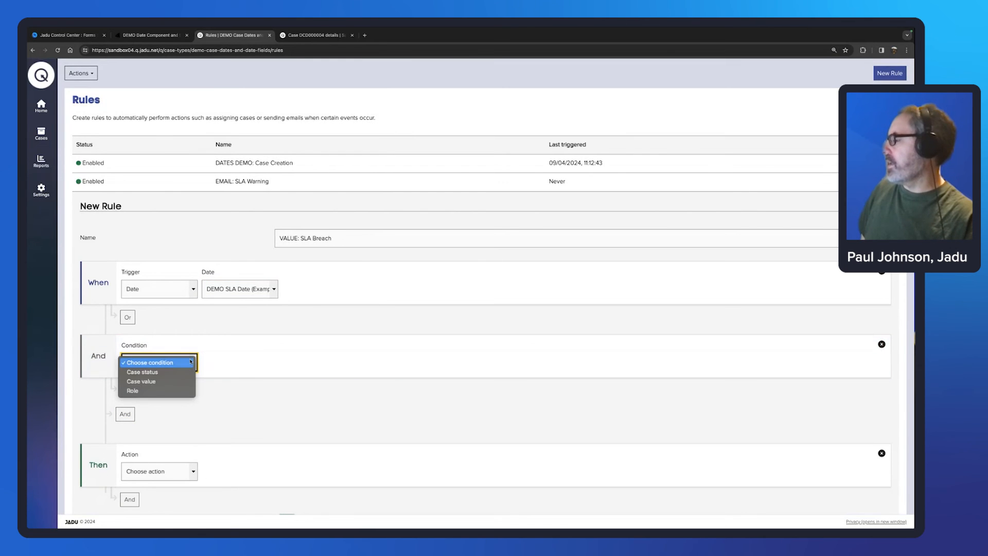
{"action": "left_click", "coordinate": [269, 363]}
{"action": "left_click", "coordinate": [258, 367]}
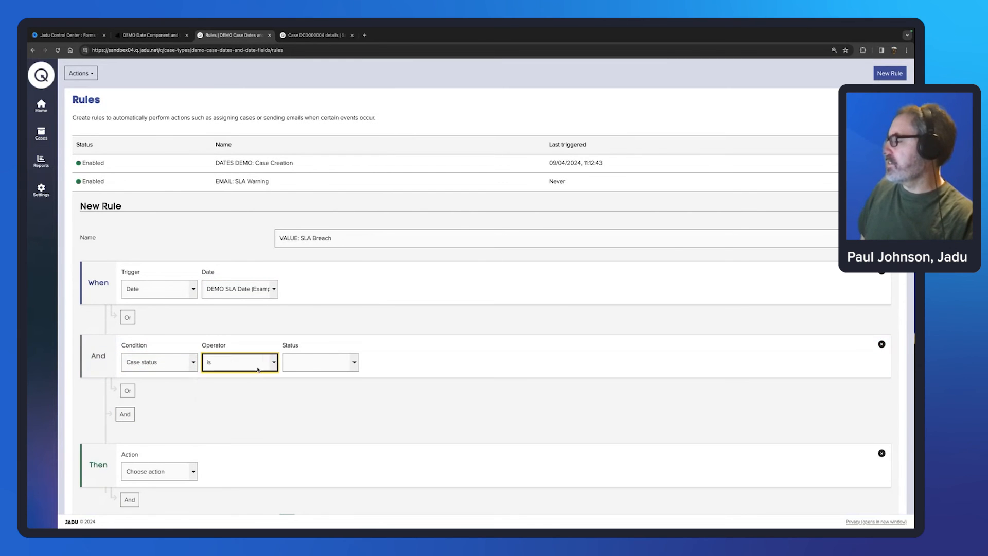
{"action": "left_click", "coordinate": [317, 365]}
{"action": "left_click", "coordinate": [318, 365]}
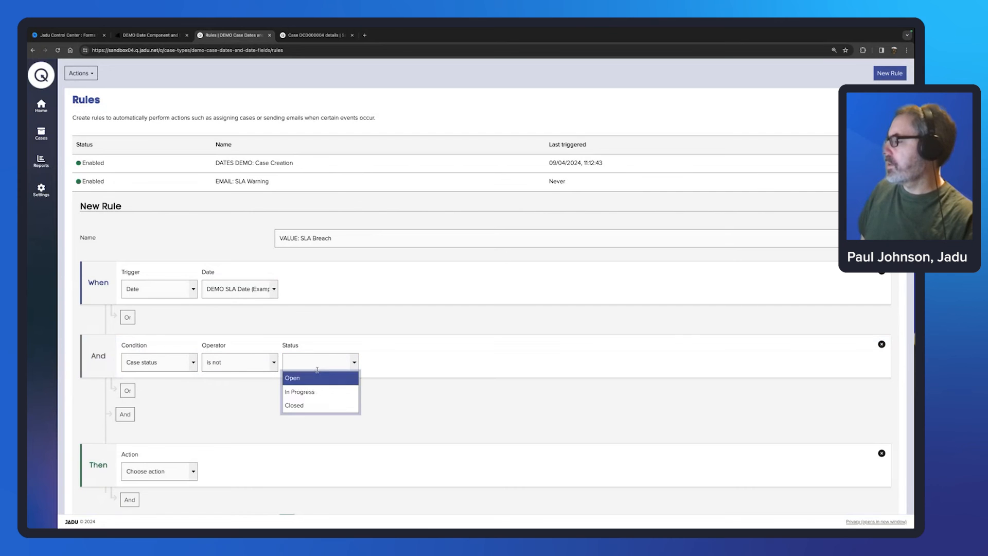
{"action": "left_click", "coordinate": [307, 405]}
{"action": "scroll", "coordinate": [187, 450], "scroll_direction": "down", "scroll_amount": 1}
{"action": "scroll", "coordinate": [186, 450], "scroll_direction": "down", "scroll_amount": 2}
Step: Set the action to Set case value with SLA Status = Missed, and save the rule
{"action": "left_click", "coordinate": [175, 406]}
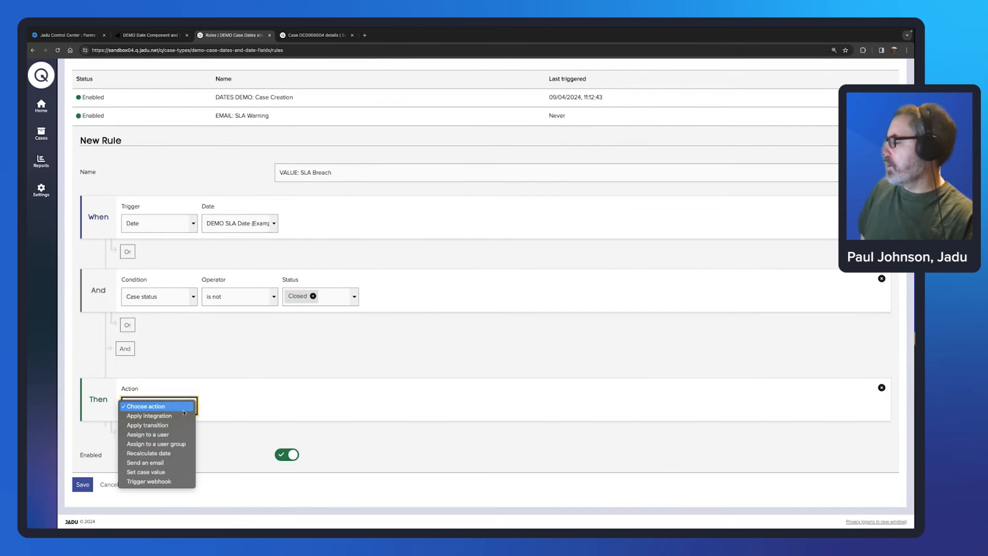
{"action": "left_click", "coordinate": [146, 472]}
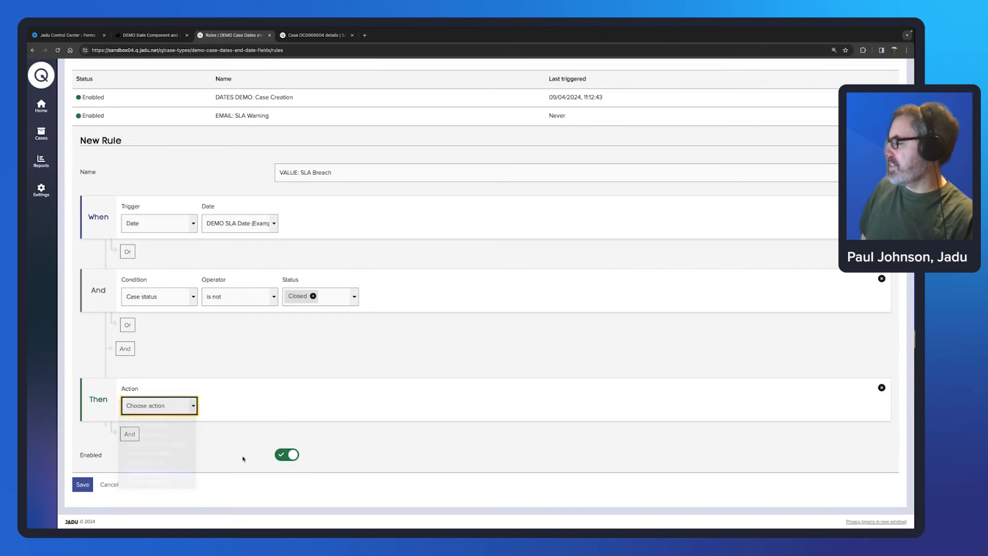
{"action": "left_click", "coordinate": [271, 412]}
{"action": "type", "text": "SL"}
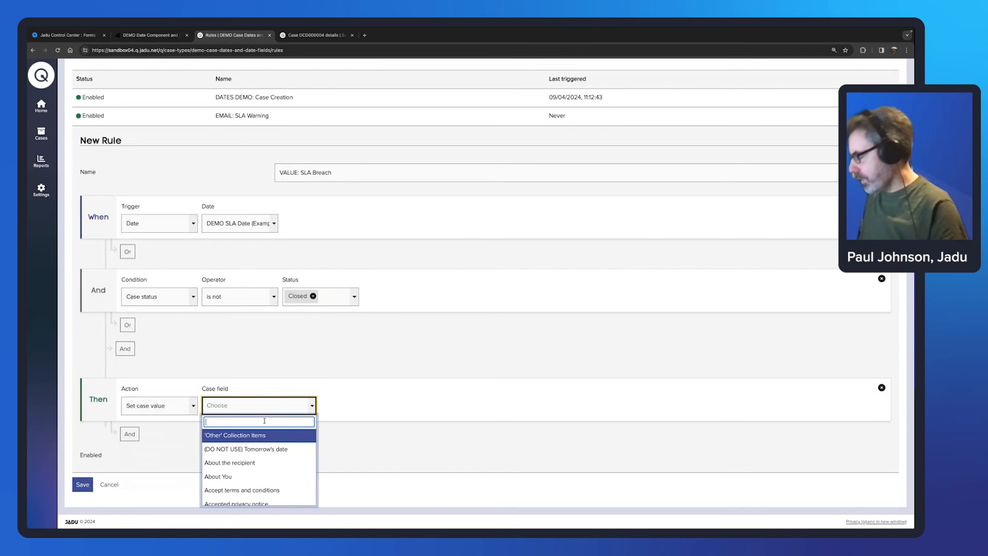
{"action": "type", "text": "A"}
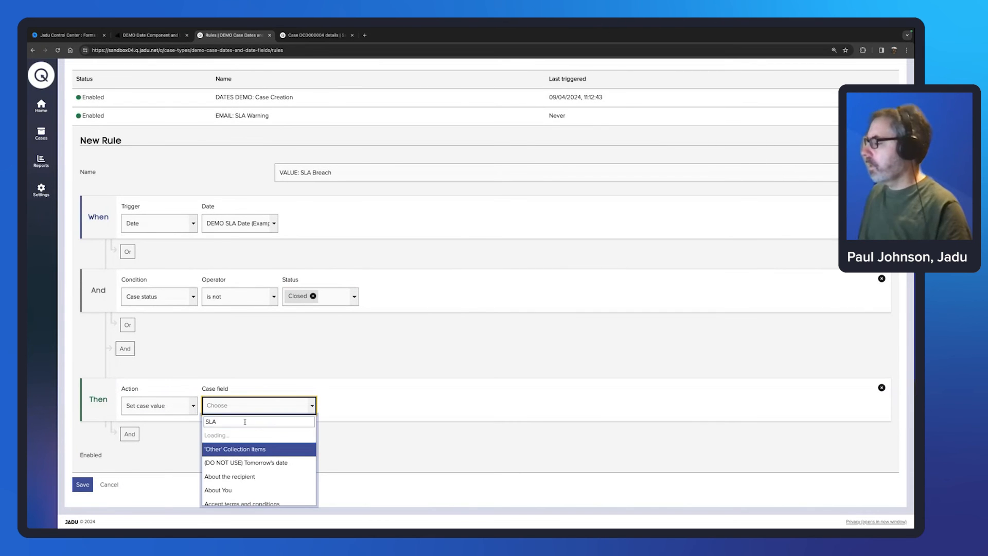
{"action": "scroll", "coordinate": [260, 461], "scroll_direction": "down", "scroll_amount": 5}
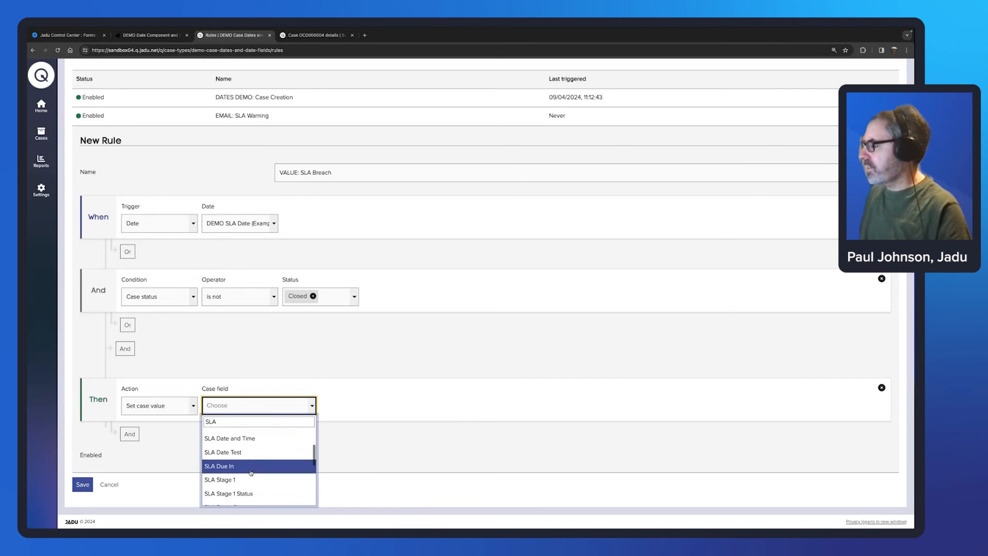
{"action": "scroll", "coordinate": [252, 472], "scroll_direction": "down", "scroll_amount": 3}
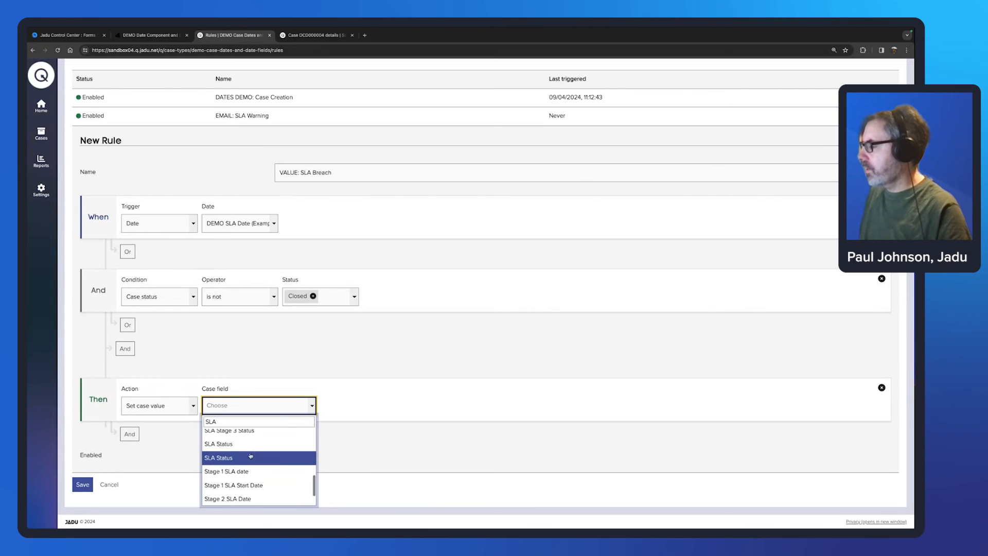
{"action": "left_click", "coordinate": [234, 448]}
{"action": "left_click", "coordinate": [359, 407]}
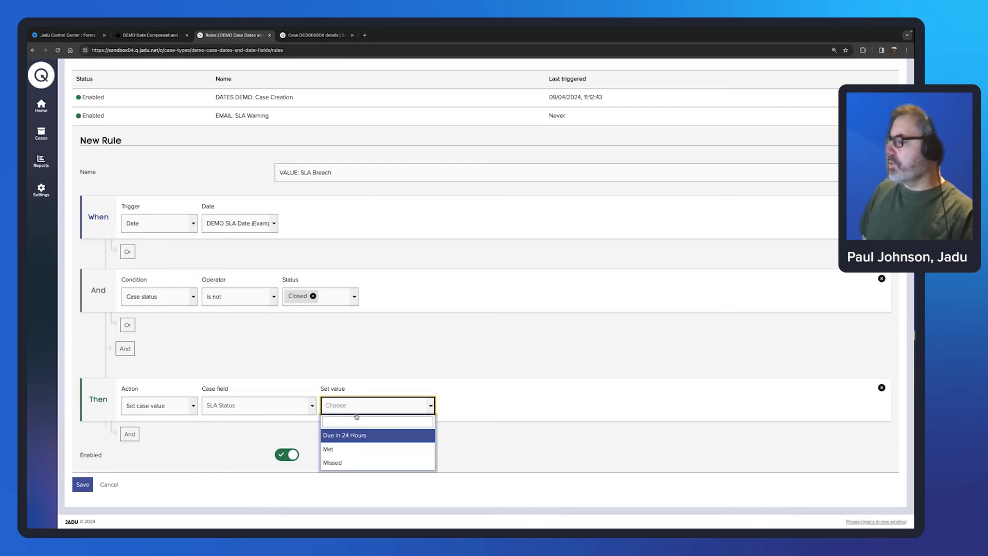
{"action": "left_click", "coordinate": [337, 462]}
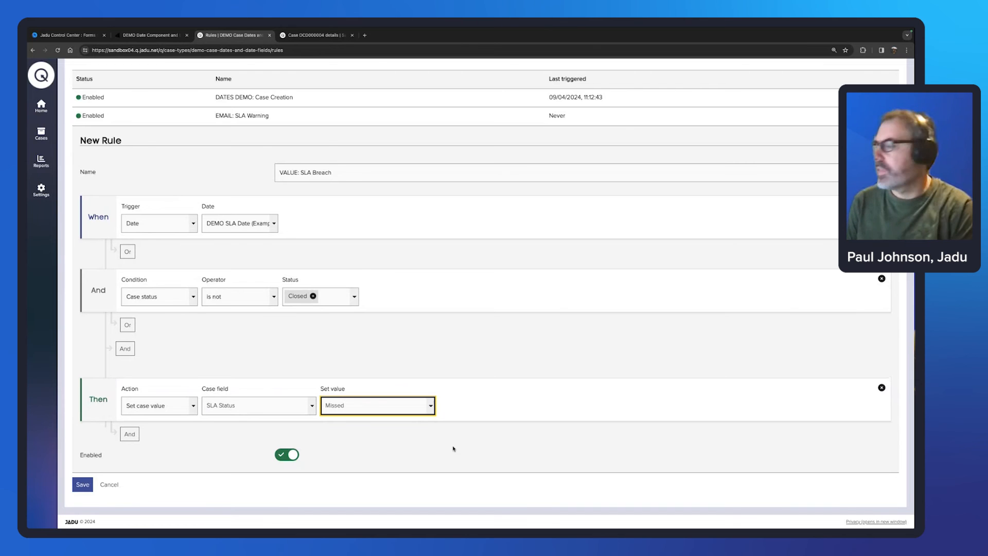
{"action": "left_click", "coordinate": [83, 484]}
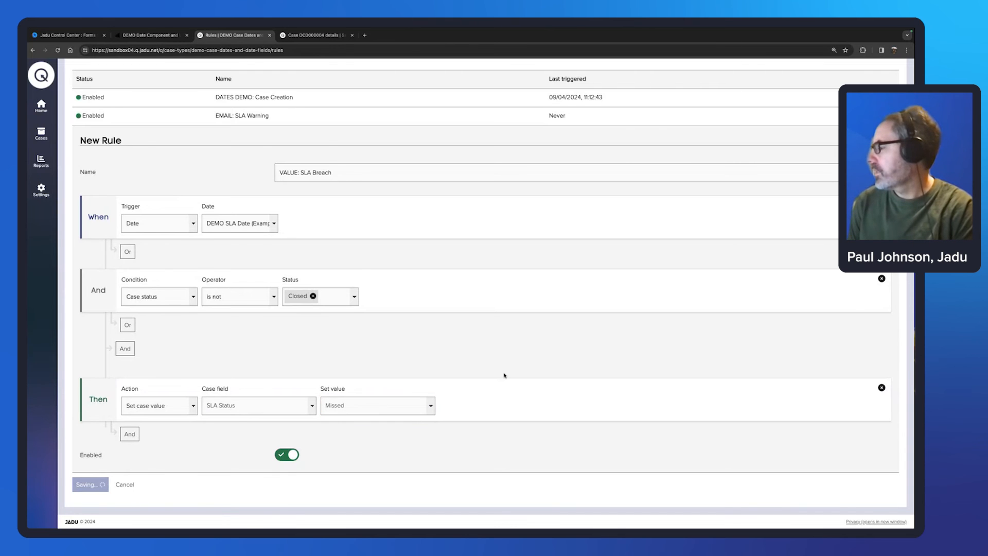
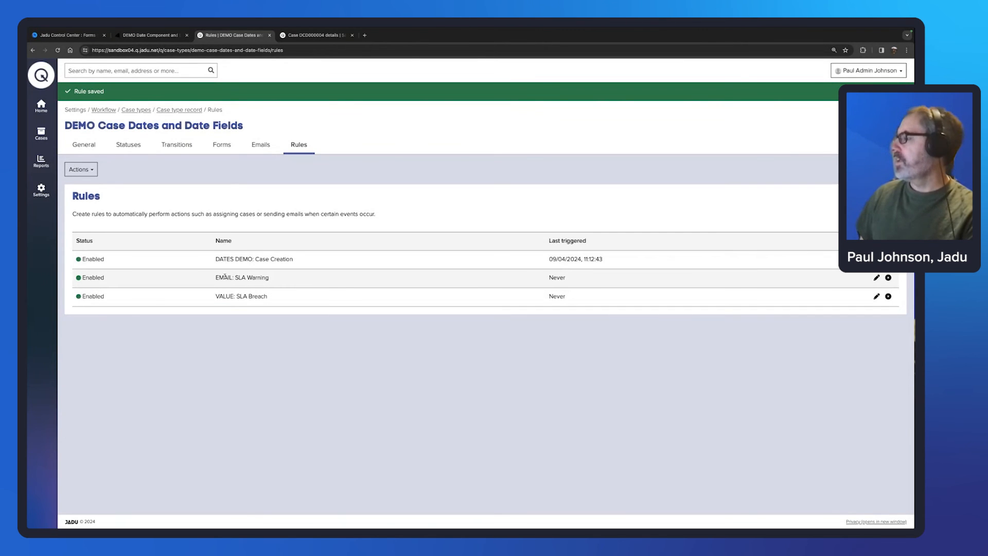
Step: Point out the existing SLA Warning and SLA Breach rules in the rules list
{"action": "left_click_drag", "start_coordinate": [236, 277], "coordinate": [269, 278]}
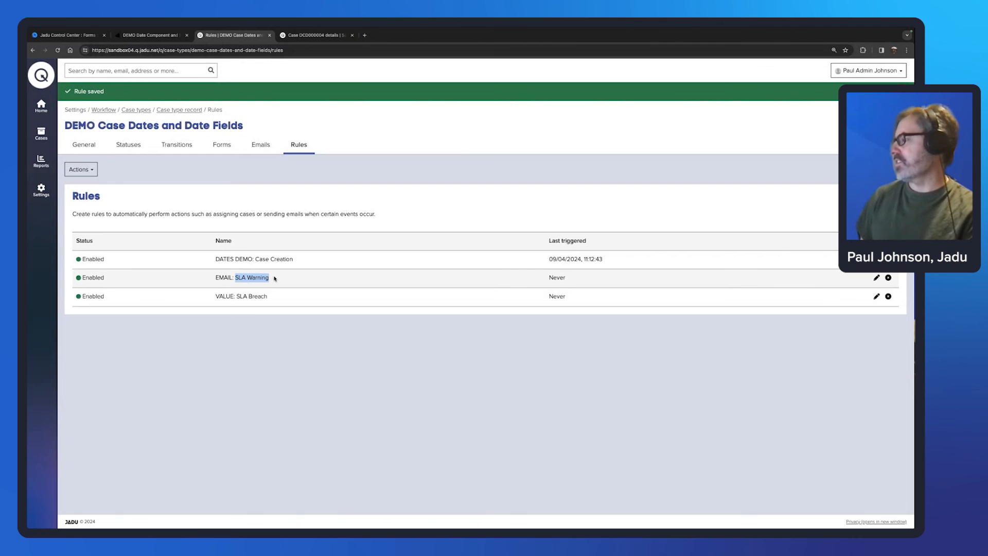
{"action": "left_click", "coordinate": [256, 319]}
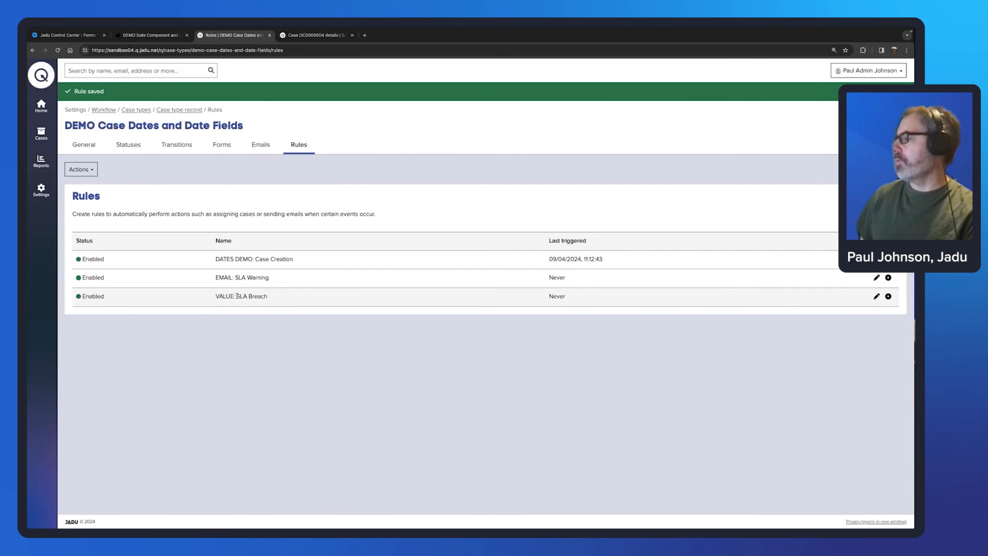
{"action": "left_click_drag", "start_coordinate": [237, 295], "coordinate": [266, 296]}
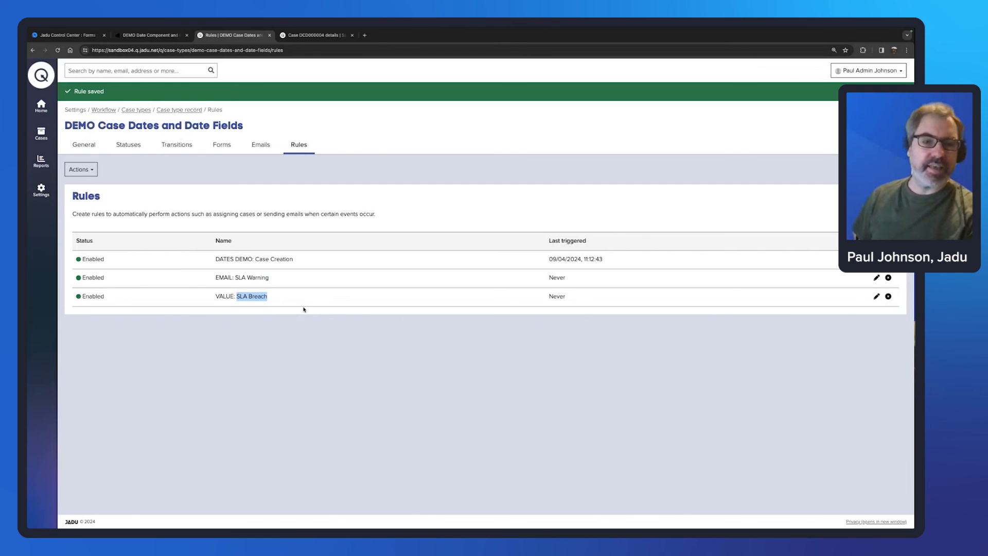
{"action": "left_click", "coordinate": [821, 191]}
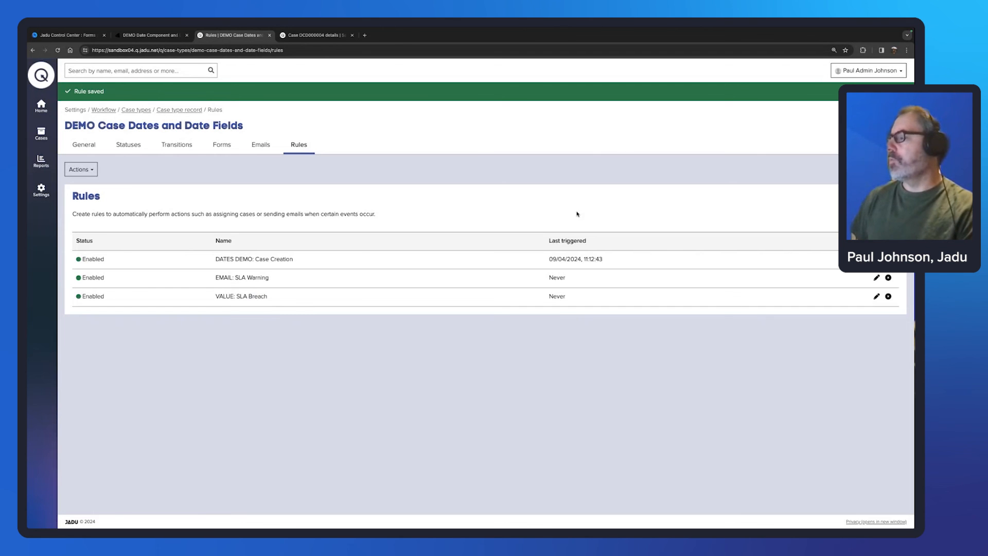
{"action": "scroll", "coordinate": [344, 352], "scroll_direction": "down", "scroll_amount": 1}
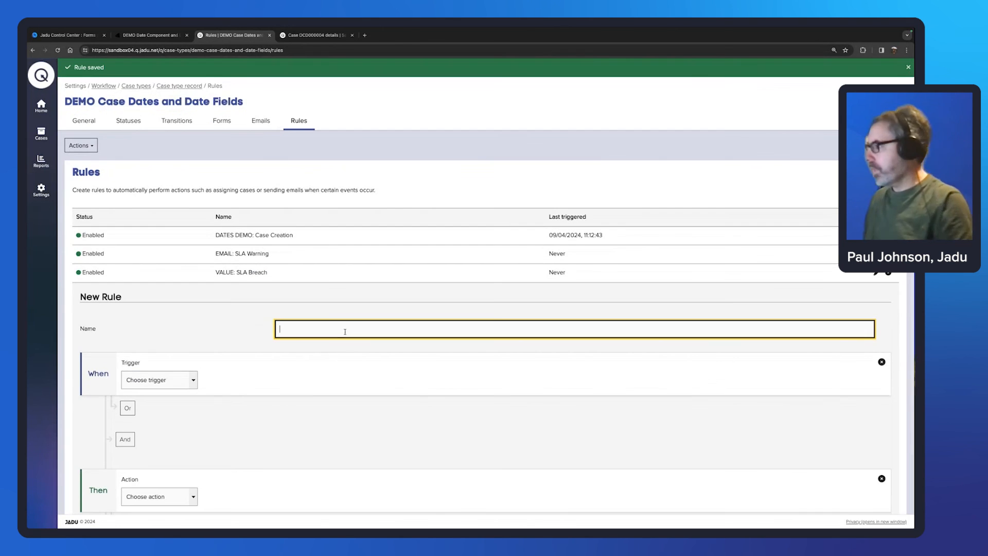
Step: Name the rule 'EMAIL: Renewal Reminder' and trigger it by Date on DEMO Reminder Date
{"action": "type", "text": "EMA"}
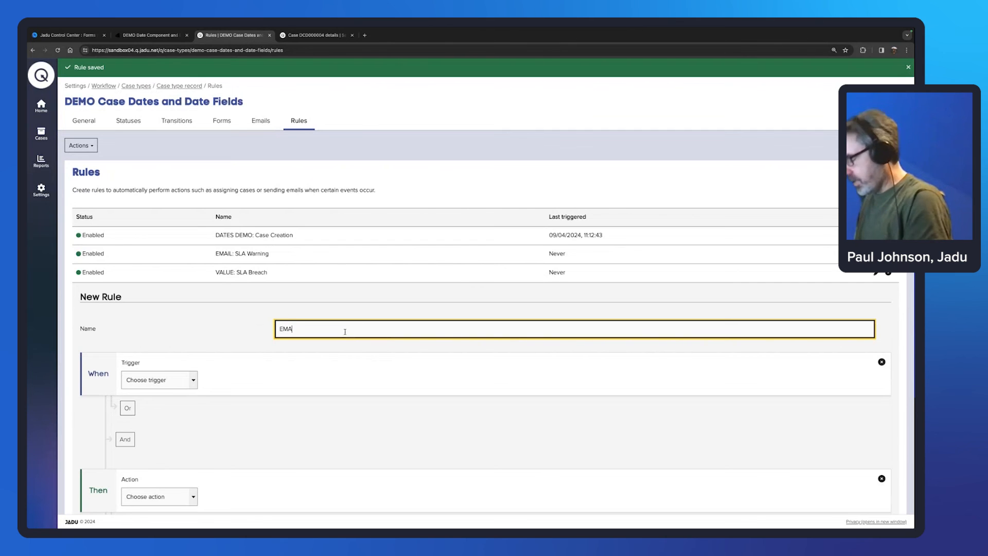
{"action": "type", "text": "IL: "}
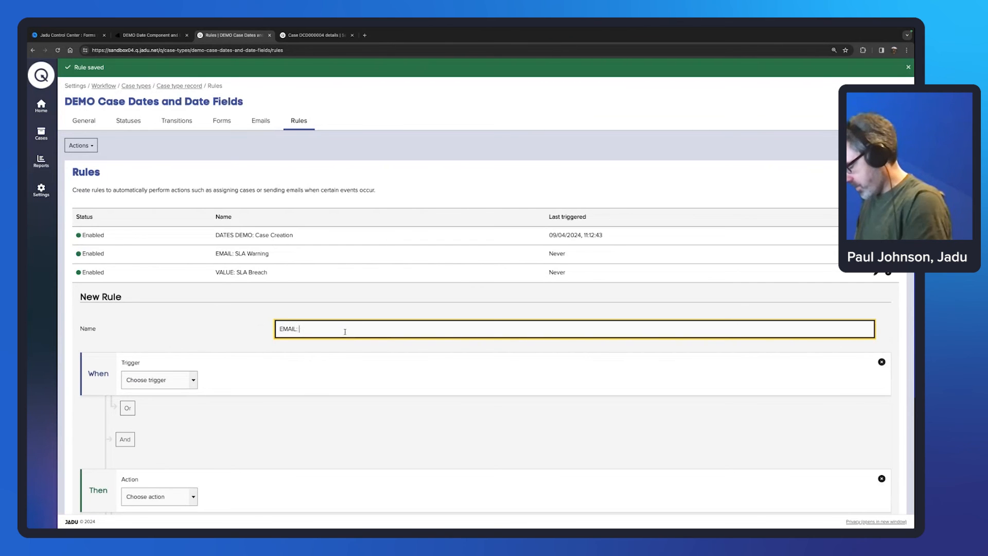
{"action": "type", "text": "Renewal "}
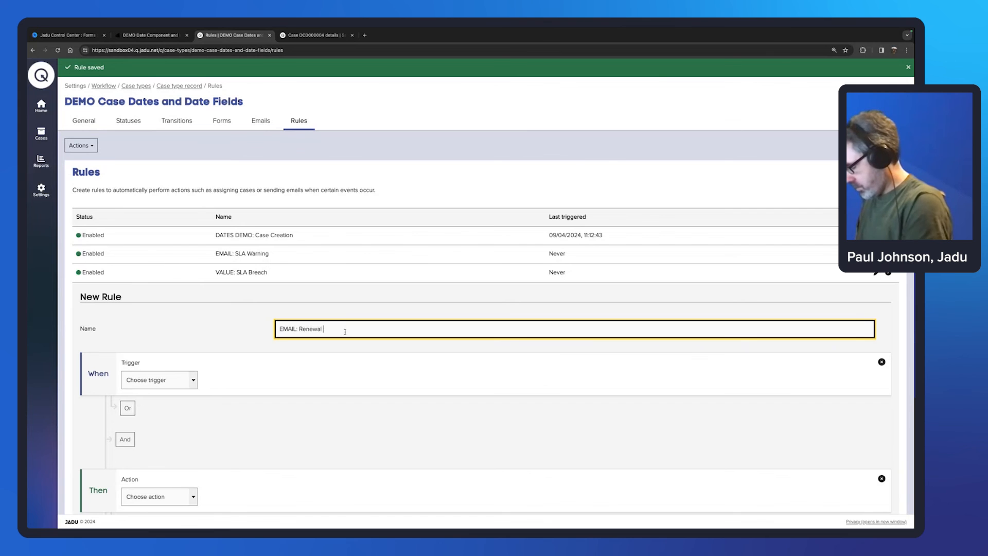
{"action": "type", "text": "Reminder"}
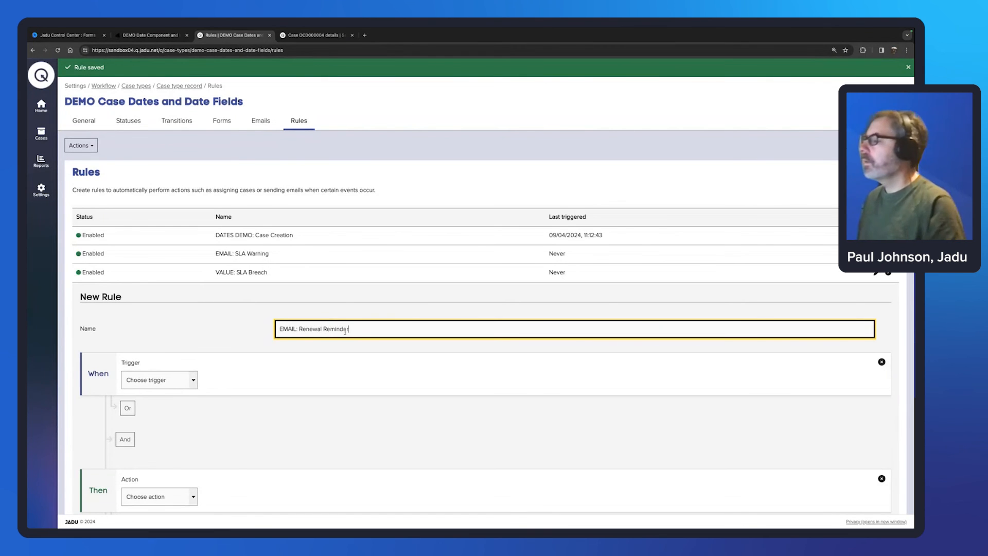
{"action": "scroll", "coordinate": [205, 342], "scroll_direction": "down", "scroll_amount": 2}
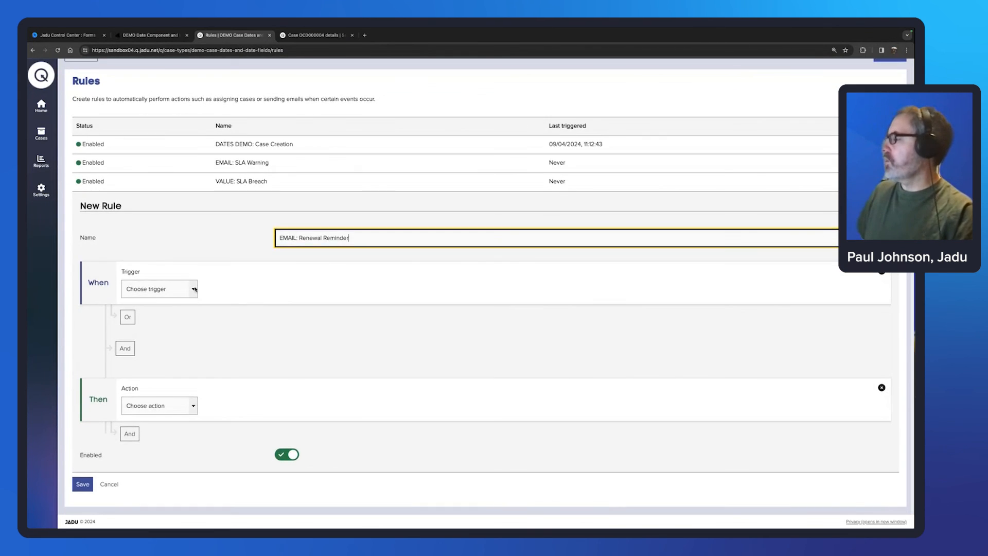
{"action": "left_click", "coordinate": [195, 289]}
{"action": "left_click", "coordinate": [155, 309]}
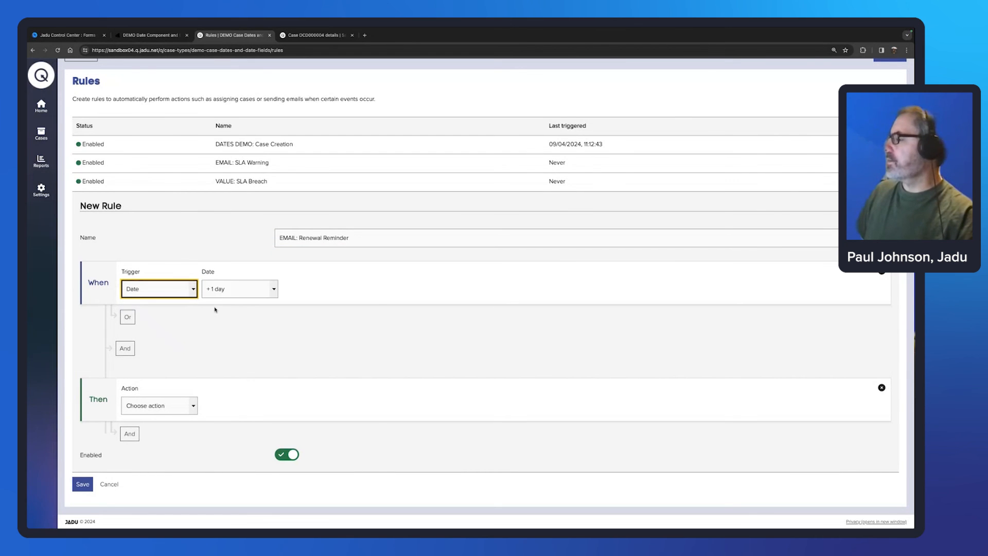
{"action": "left_click", "coordinate": [274, 289]}
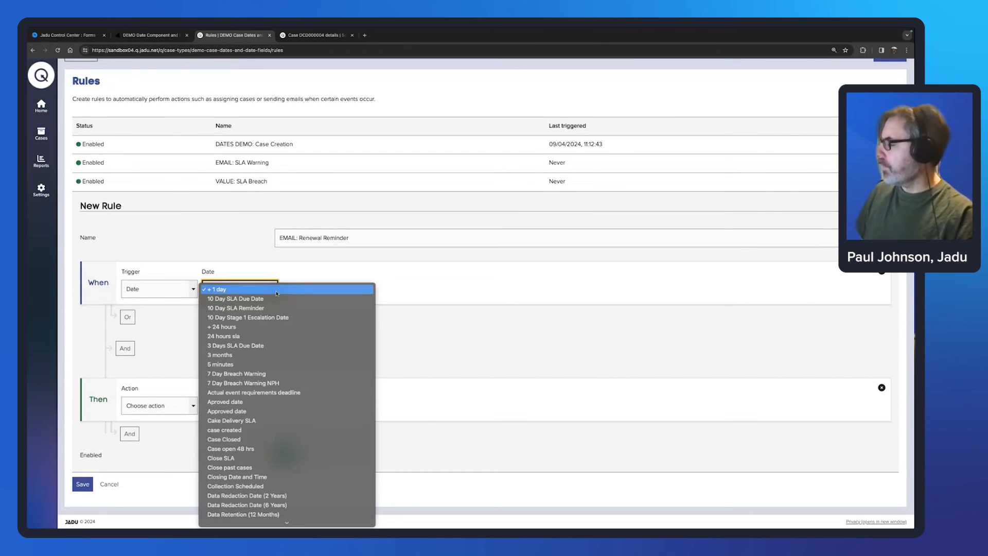
{"action": "scroll", "coordinate": [304, 432], "scroll_direction": "down", "scroll_amount": 3}
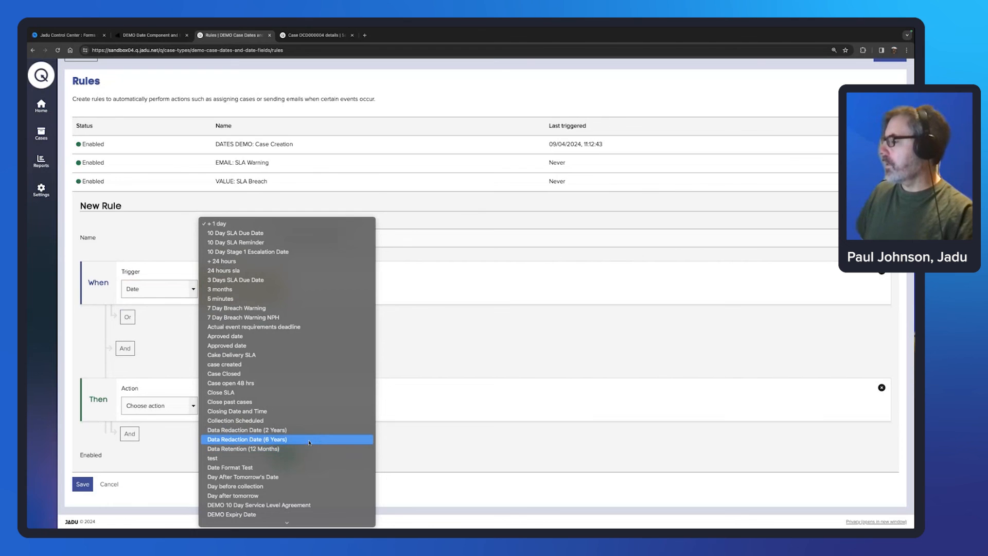
{"action": "scroll", "coordinate": [309, 448], "scroll_direction": "down", "scroll_amount": 3}
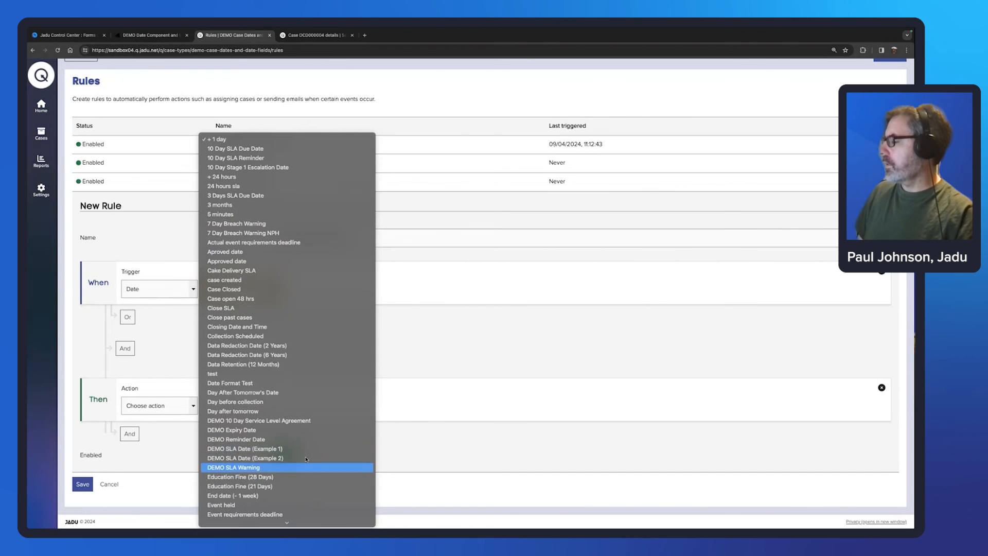
{"action": "left_click", "coordinate": [251, 440]}
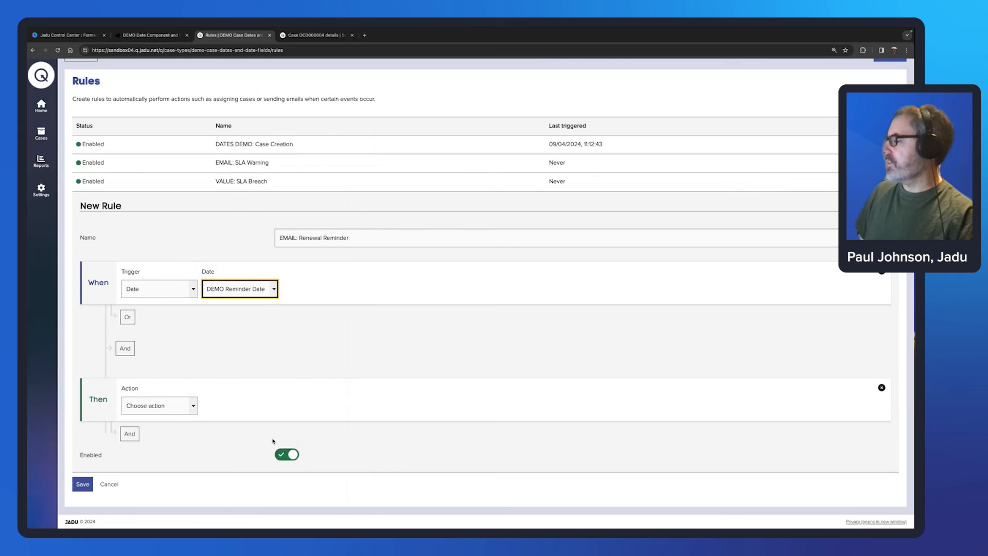
{"action": "left_click", "coordinate": [193, 409]}
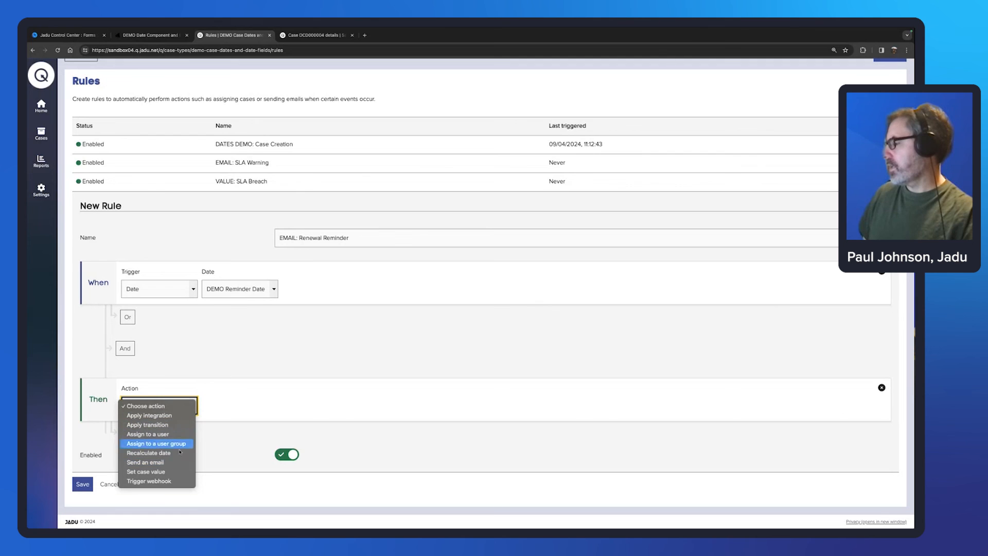
Step: Make the rule email the Renewal Reminder template to the case's Email field, then save it
{"action": "left_click", "coordinate": [171, 462]}
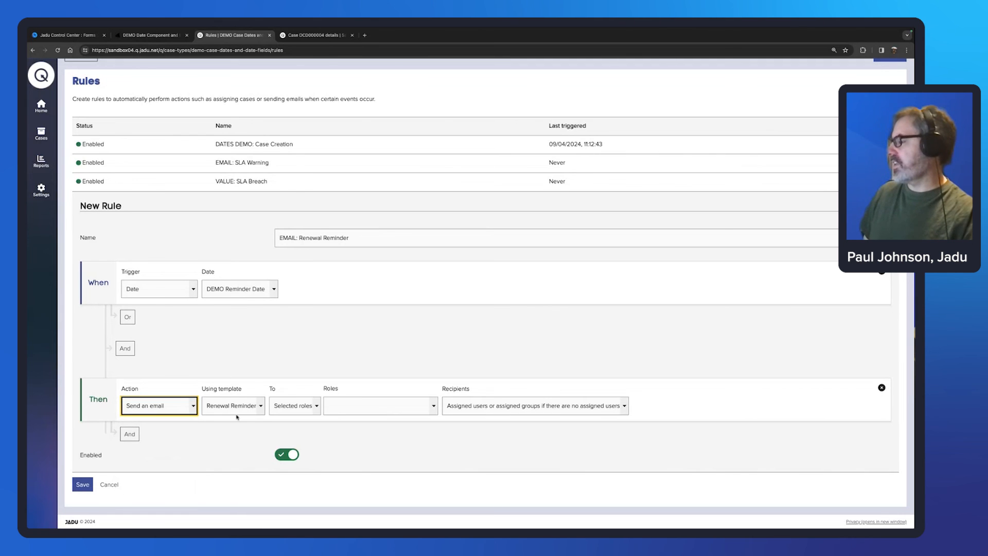
{"action": "left_click", "coordinate": [244, 408]}
{"action": "left_click", "coordinate": [244, 406]}
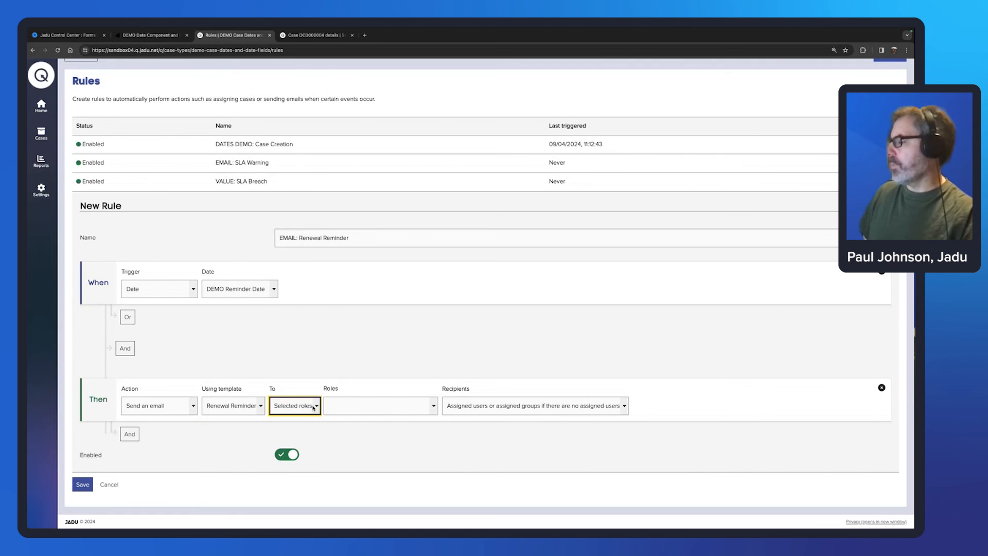
{"action": "left_click", "coordinate": [296, 406]}
{"action": "left_click", "coordinate": [288, 416]}
{"action": "left_click", "coordinate": [379, 406]}
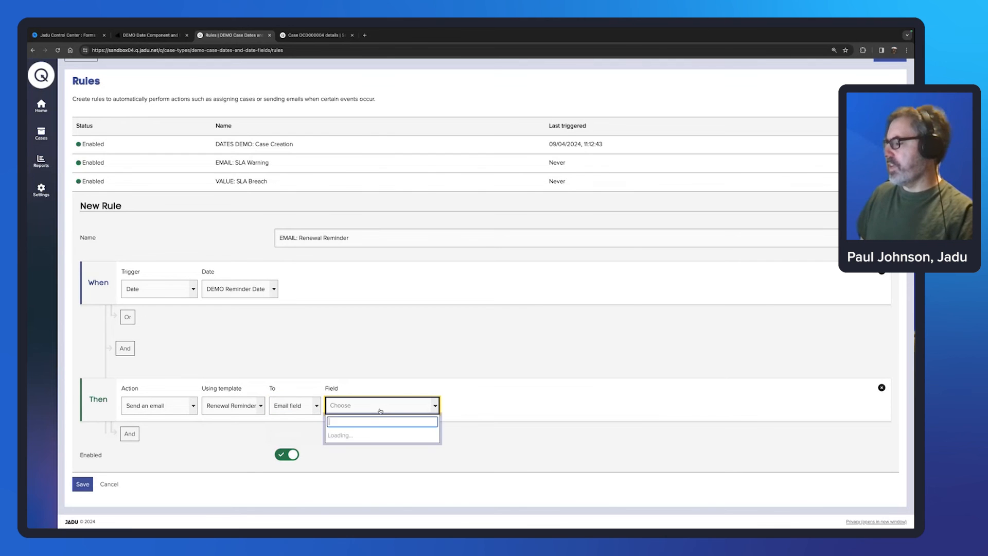
{"action": "type", "text": "Email"}
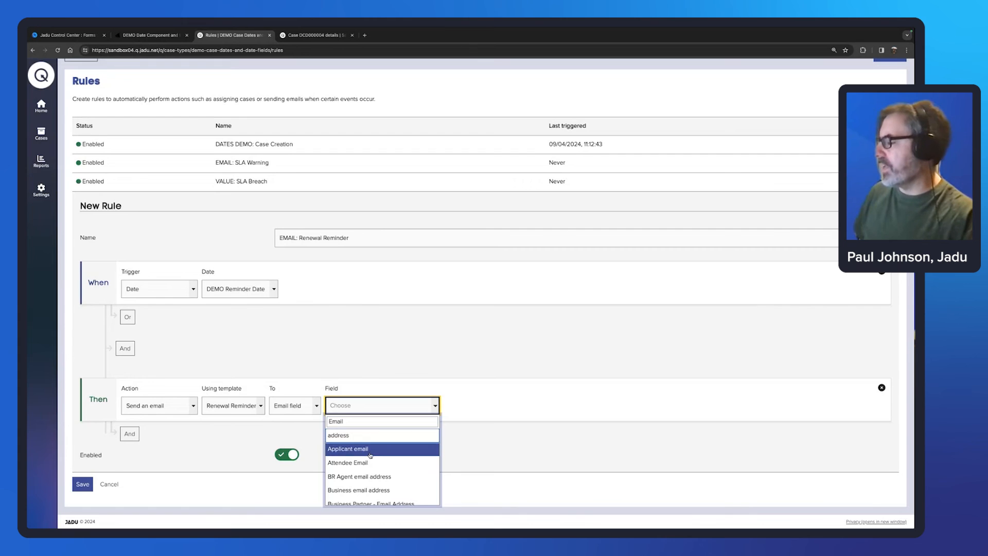
{"action": "scroll", "coordinate": [370, 455], "scroll_direction": "down", "scroll_amount": 3}
{"action": "scroll", "coordinate": [370, 455], "scroll_direction": "down", "scroll_amount": 3}
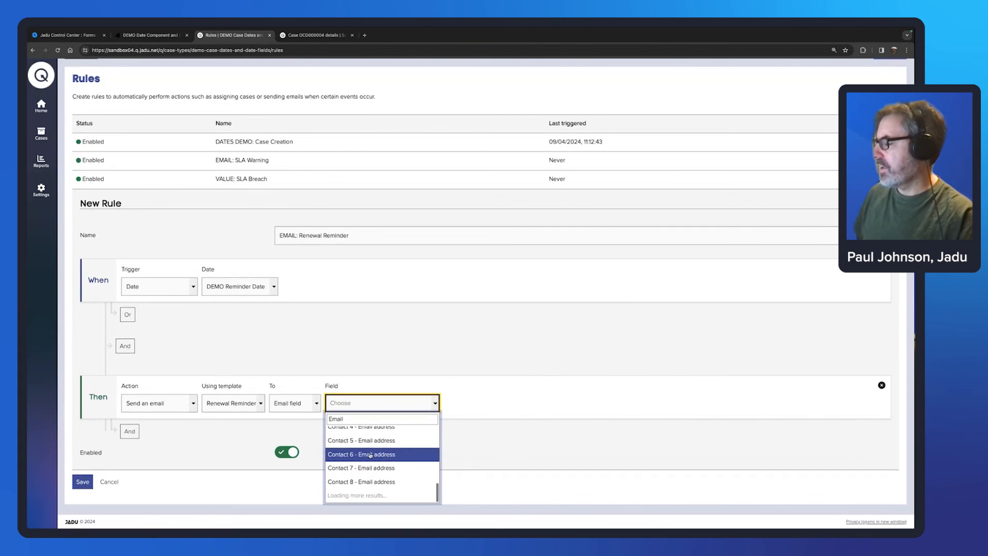
{"action": "scroll", "coordinate": [383, 458], "scroll_direction": "down", "scroll_amount": 3}
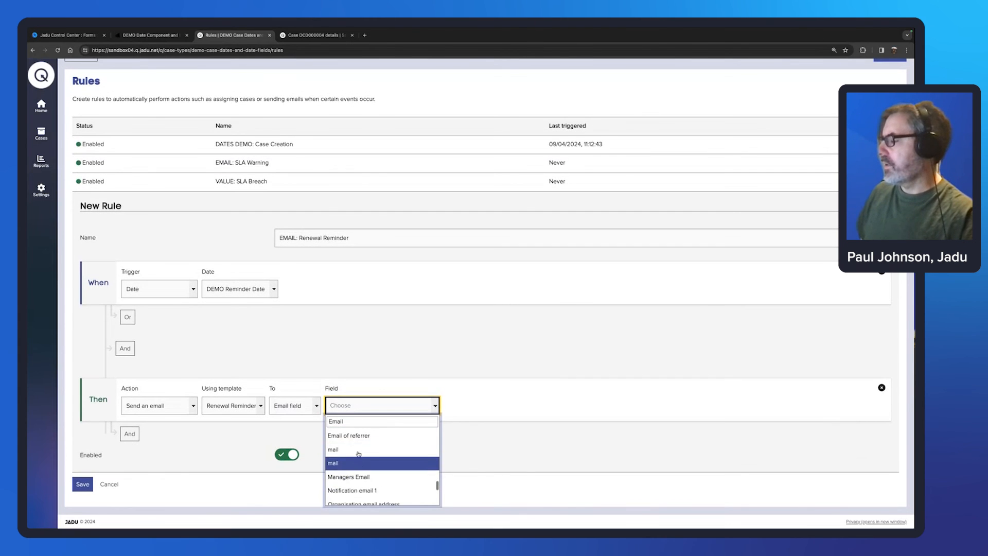
{"action": "left_click", "coordinate": [366, 459]}
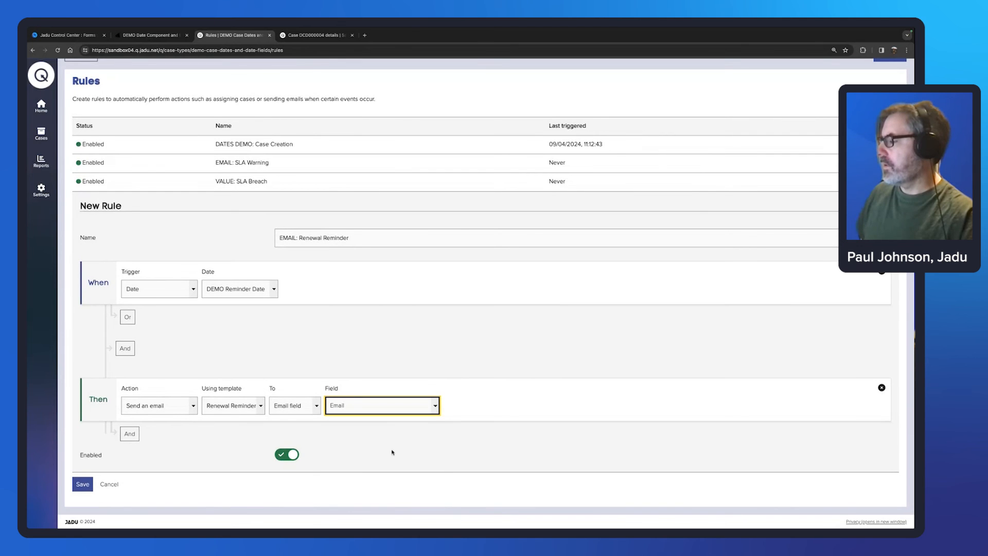
{"action": "left_click", "coordinate": [83, 485]}
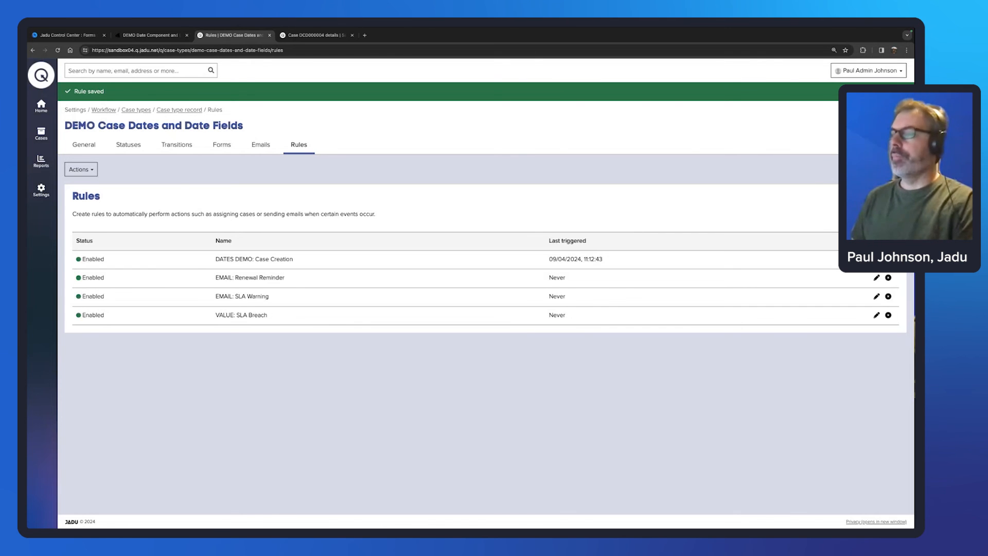
Step: Start another new rule for the case type
{"action": "left_click", "coordinate": [882, 169]}
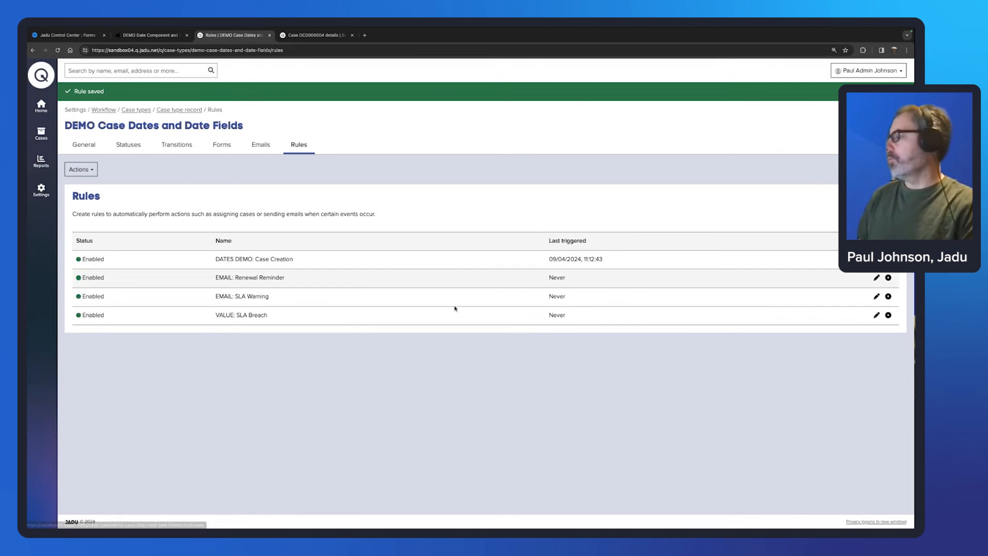
{"action": "scroll", "coordinate": [390, 367], "scroll_direction": "down", "scroll_amount": 1}
{"action": "scroll", "coordinate": [390, 367], "scroll_direction": "down", "scroll_amount": 1}
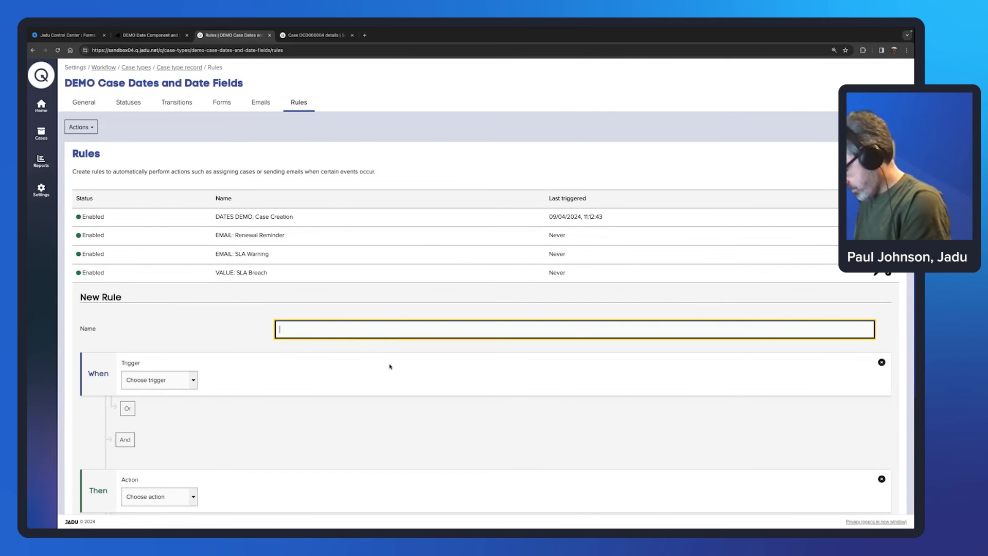
Step: Name the rule 'TRANSITION: Close Case', correcting the 'CAse' typo
{"action": "type", "text": "TRANSIT"}
{"action": "type", "text": "ION"}
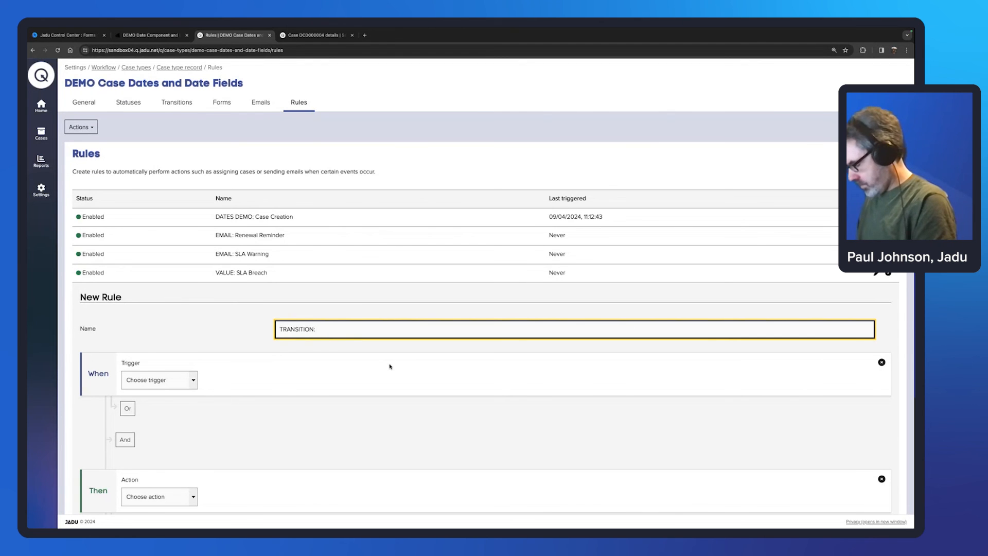
{"action": "type", "text": ": Close CAse"}
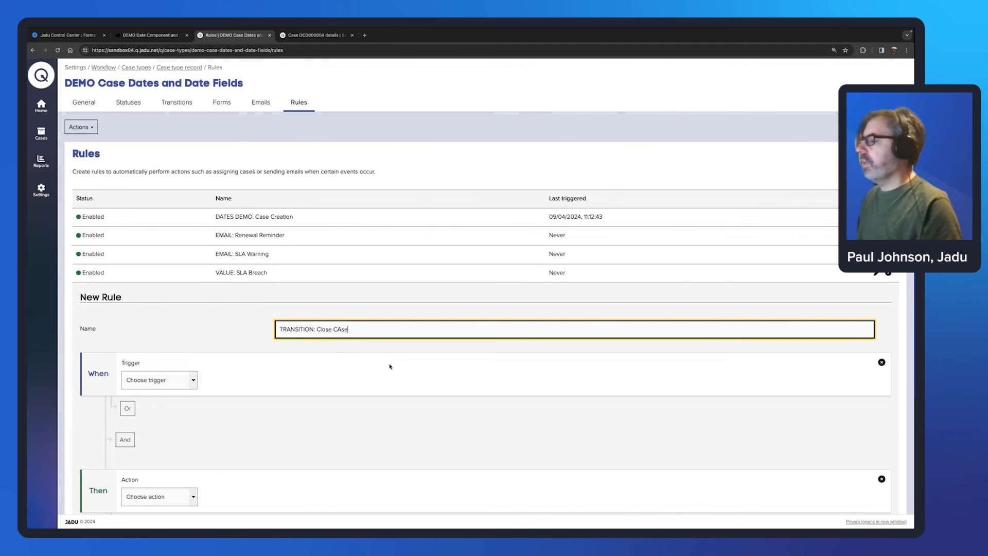
{"action": "left_click_drag", "start_coordinate": [339, 329], "coordinate": [340, 329]}
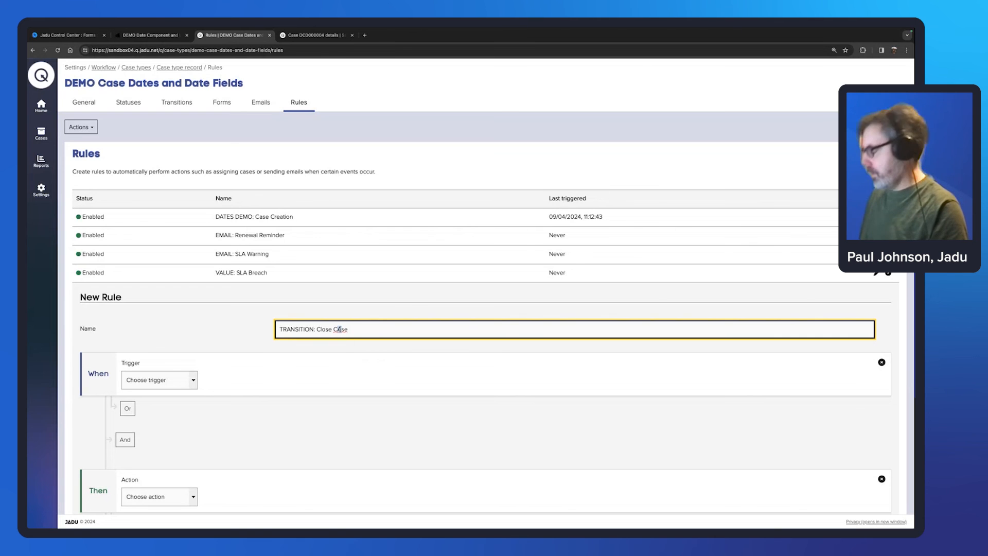
{"action": "type", "text": "a"}
Step: Trigger the rule by Date on DEMO Expiry Date and add an And condition
{"action": "left_click", "coordinate": [186, 382]}
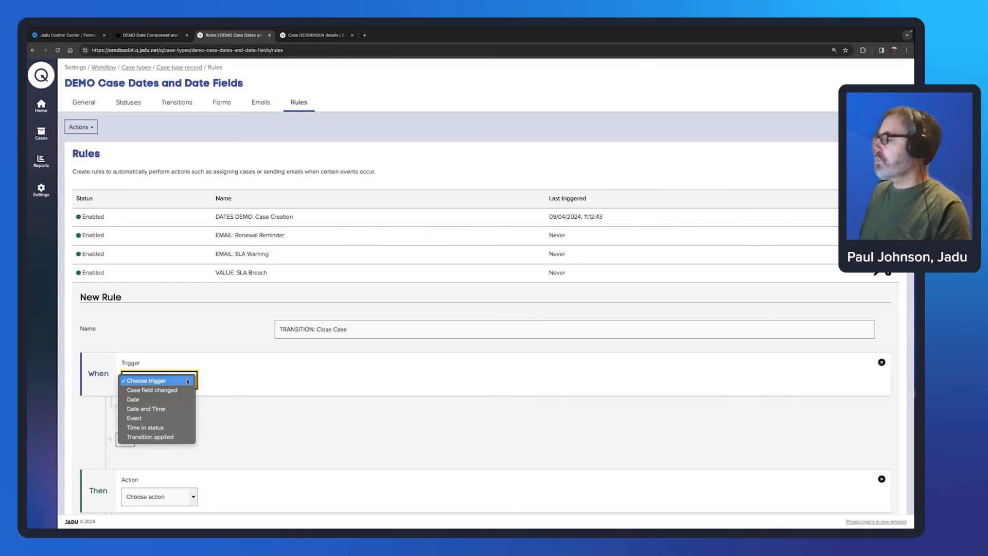
{"action": "left_click", "coordinate": [175, 400]}
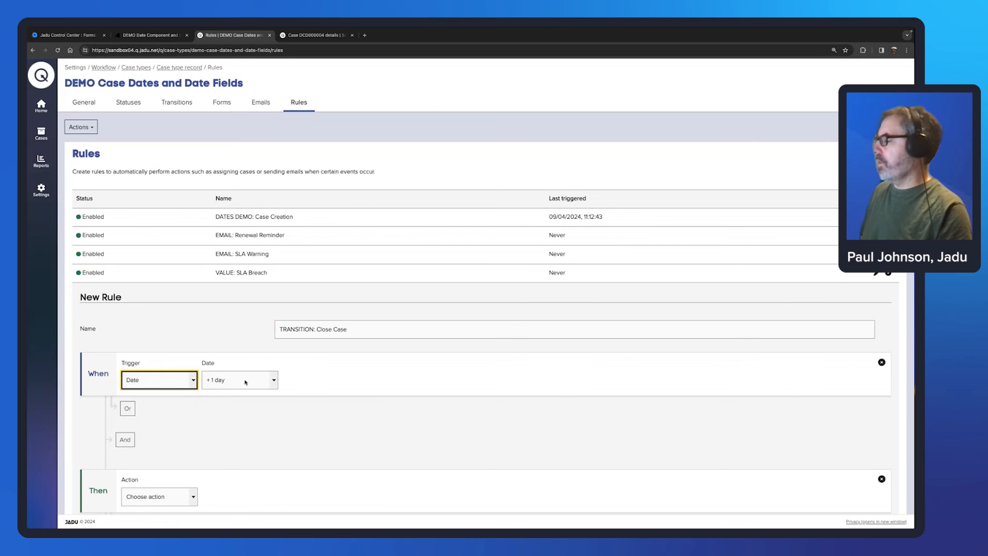
{"action": "left_click", "coordinate": [267, 383]}
{"action": "scroll", "coordinate": [273, 458], "scroll_direction": "down", "scroll_amount": 3}
{"action": "scroll", "coordinate": [273, 459], "scroll_direction": "down", "scroll_amount": 3}
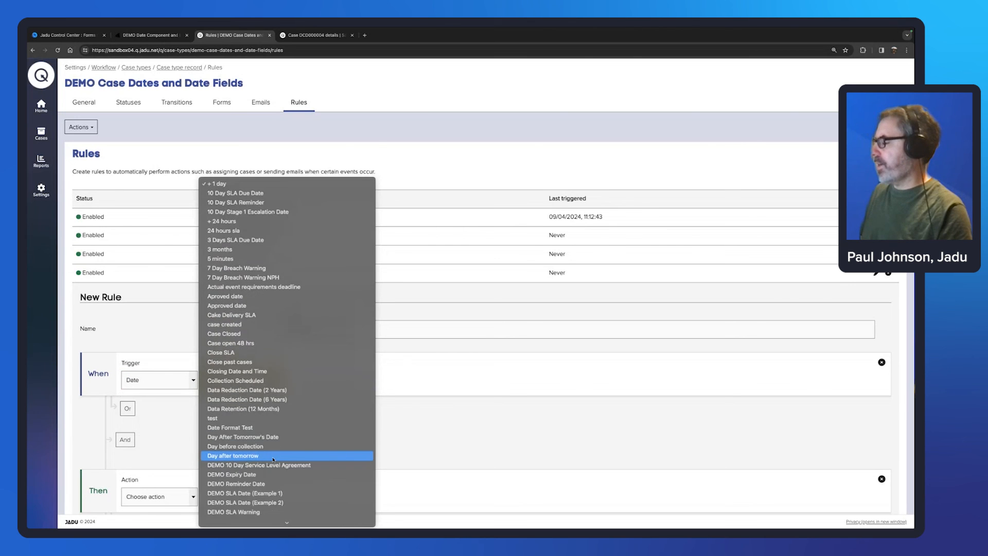
{"action": "left_click", "coordinate": [192, 353]}
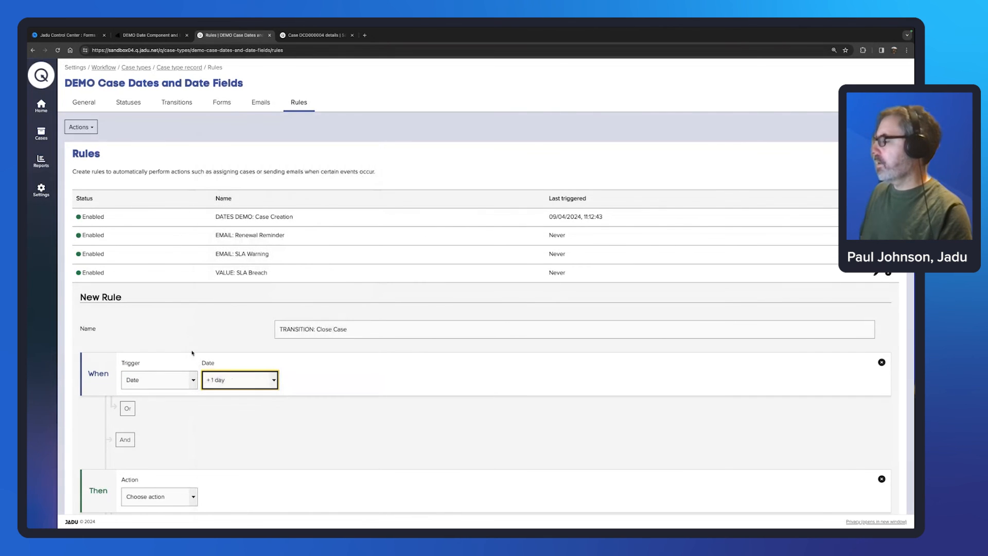
{"action": "left_click", "coordinate": [125, 440]}
Step: Set the And condition to case status is not Open
{"action": "left_click", "coordinate": [193, 455]}
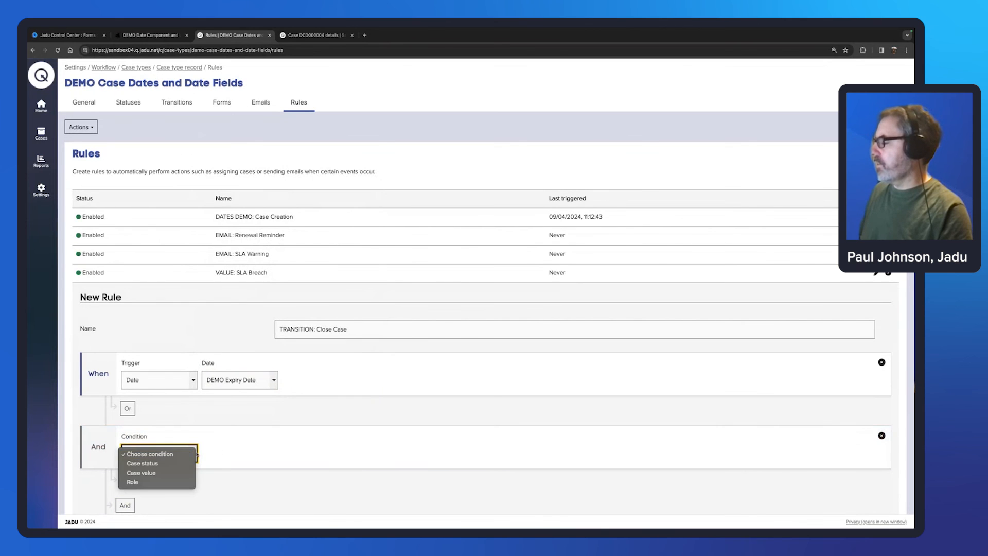
{"action": "left_click", "coordinate": [154, 461]}
{"action": "left_click", "coordinate": [274, 454]}
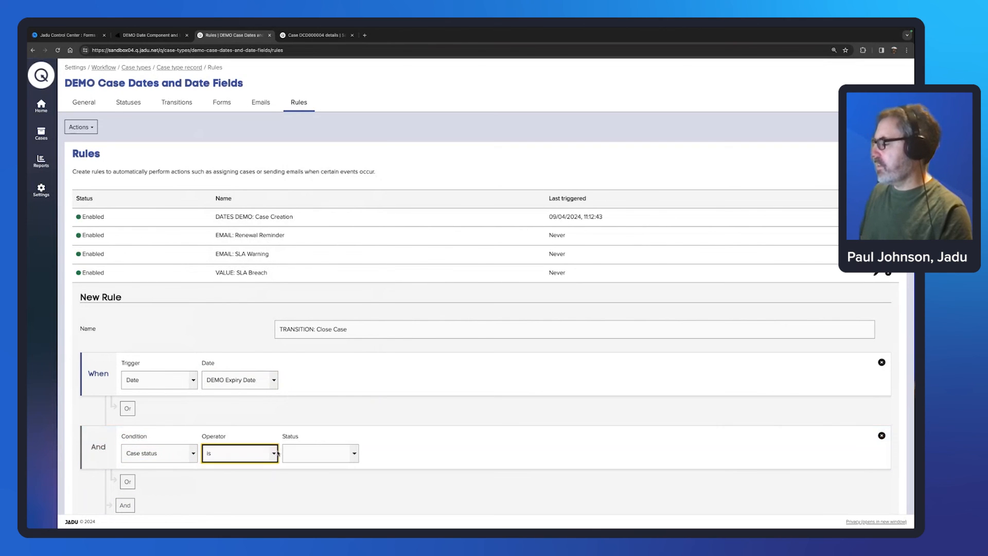
{"action": "left_click", "coordinate": [239, 470]}
{"action": "left_click", "coordinate": [353, 454]}
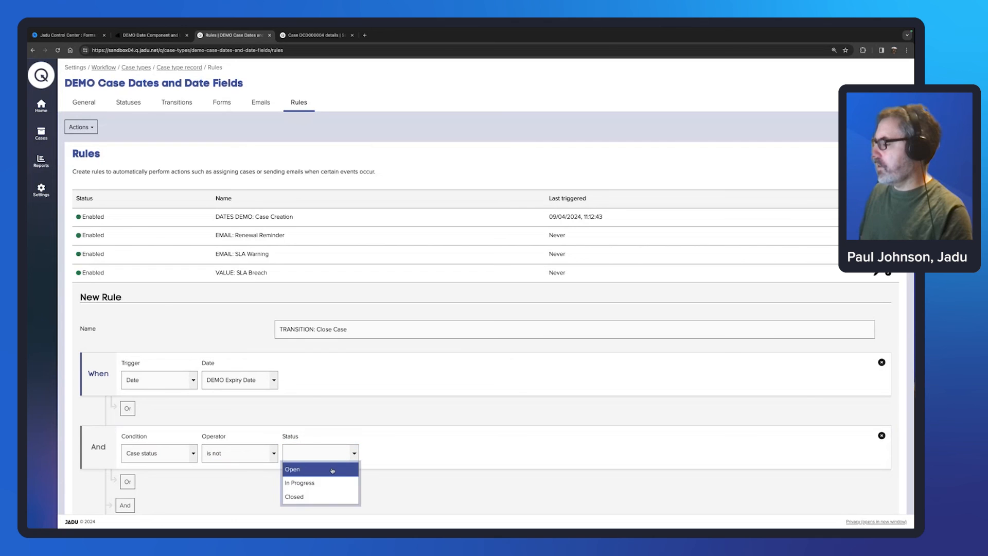
{"action": "left_click", "coordinate": [332, 470]}
Step: Add an Or condition requiring case status is not Closed
{"action": "left_click", "coordinate": [128, 482]}
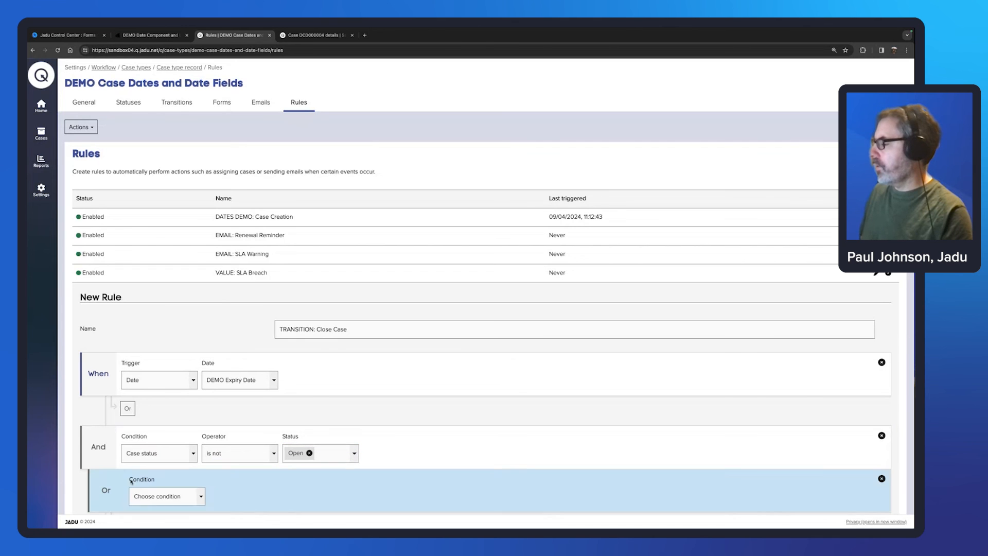
{"action": "left_click", "coordinate": [201, 497]}
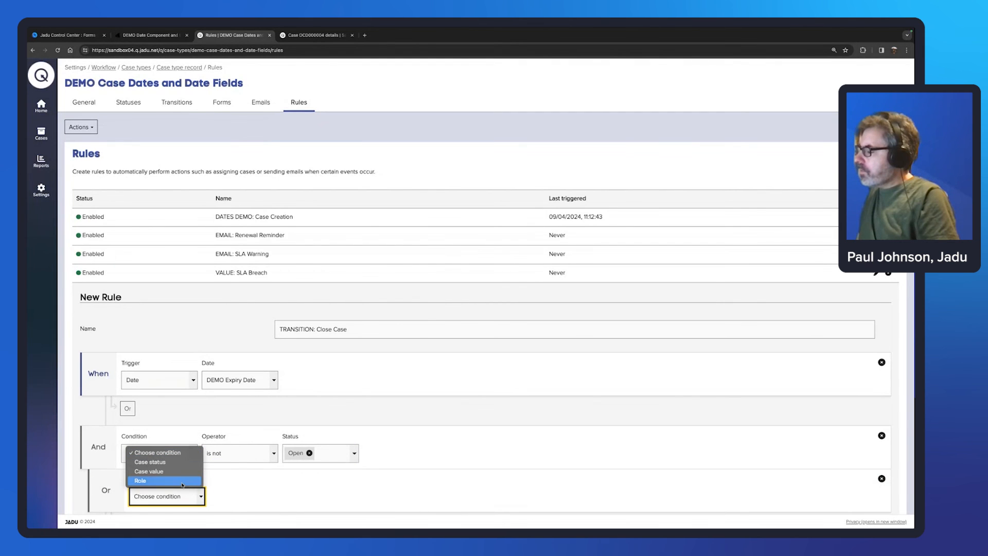
{"action": "left_click", "coordinate": [165, 463]}
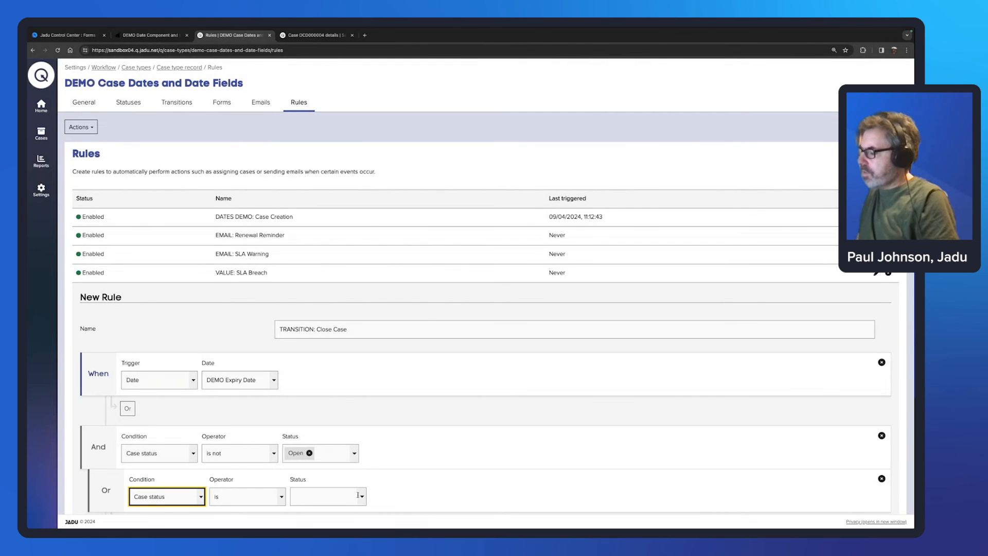
{"action": "left_click", "coordinate": [281, 497]}
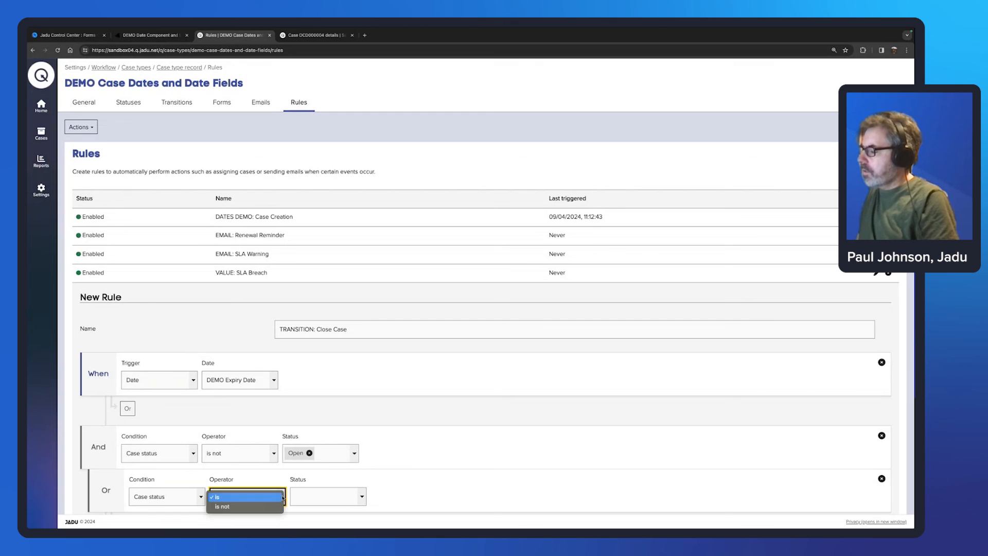
{"action": "left_click", "coordinate": [282, 507]}
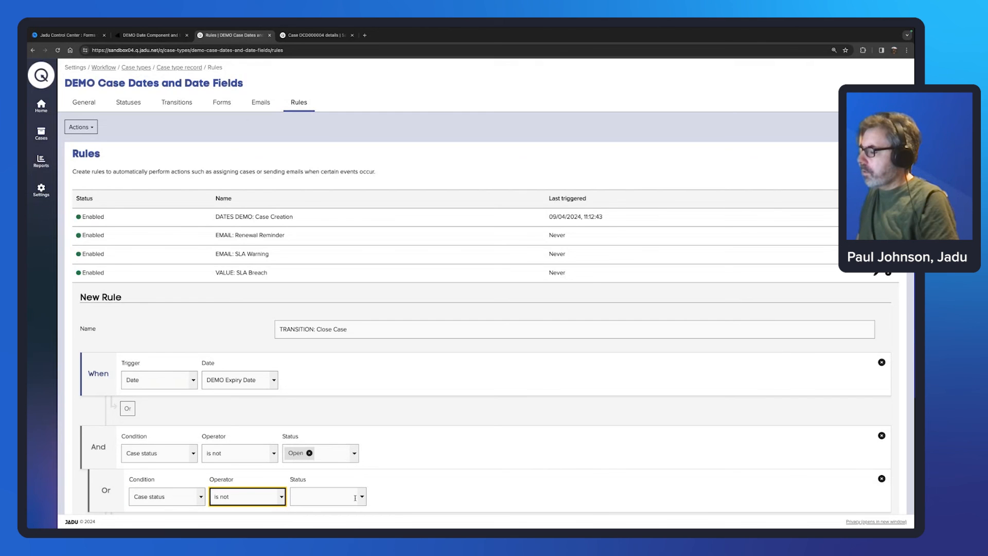
{"action": "left_click", "coordinate": [362, 497]}
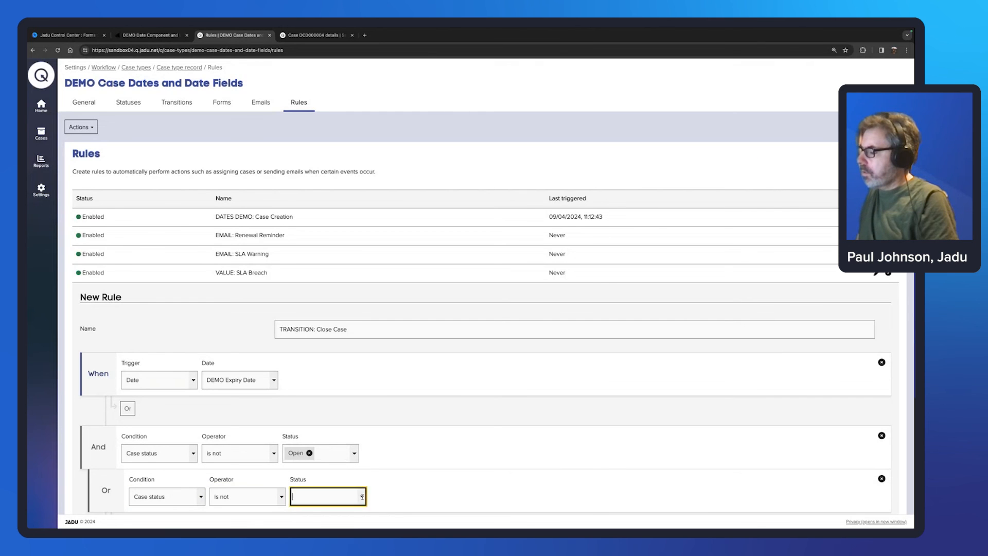
{"action": "left_click", "coordinate": [309, 479]}
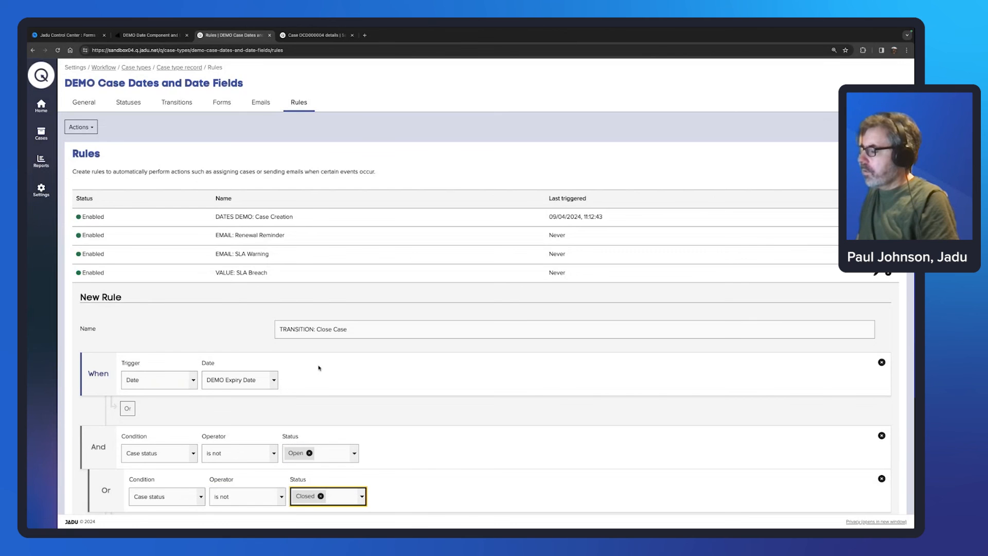
{"action": "scroll", "coordinate": [320, 369], "scroll_direction": "down", "scroll_amount": 4}
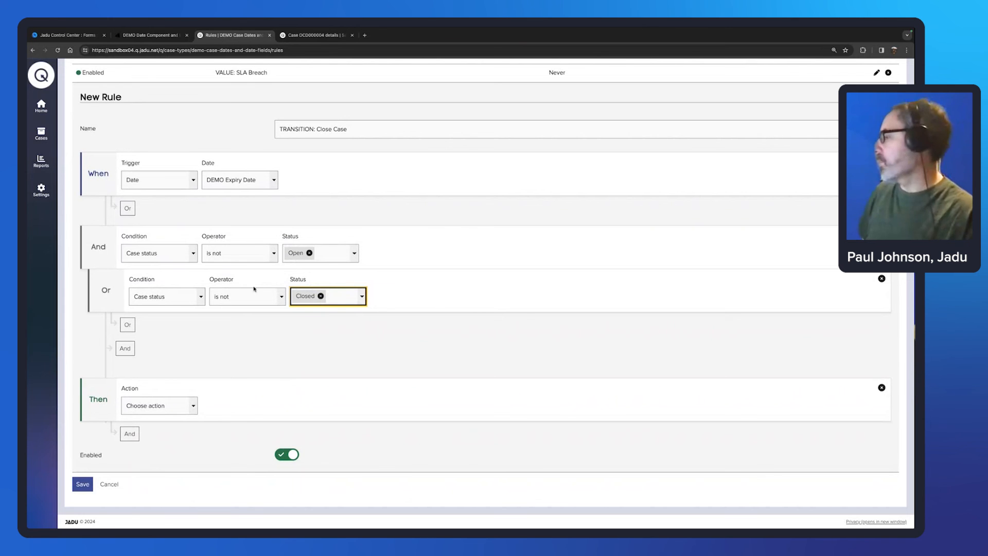
Step: Set the action to apply the Close Case transition and save the rule
{"action": "left_click", "coordinate": [192, 406]}
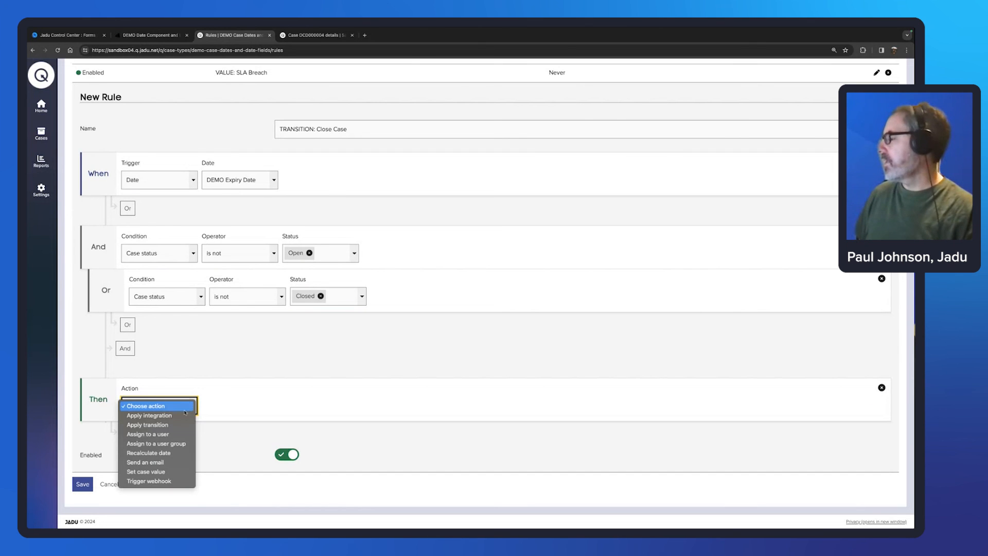
{"action": "left_click", "coordinate": [175, 426]}
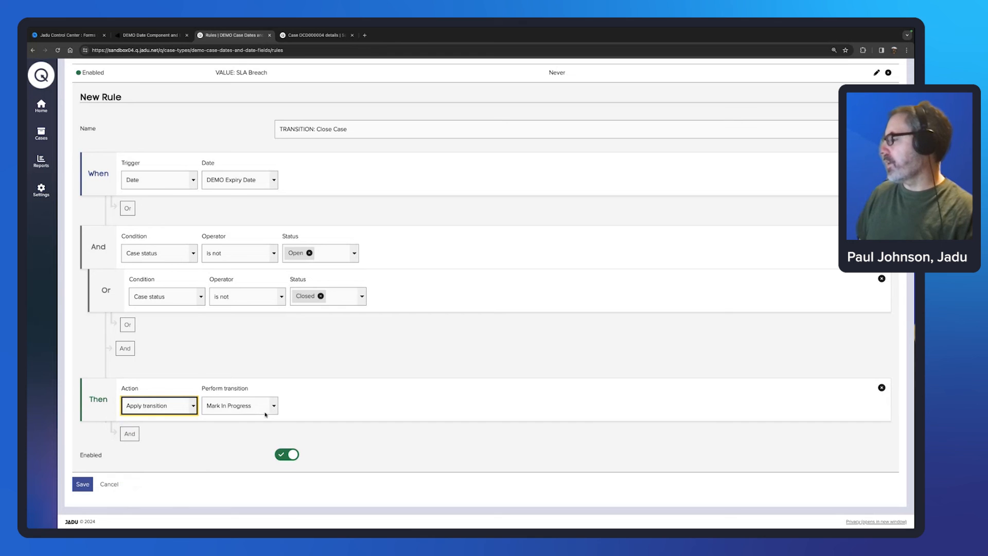
{"action": "left_click", "coordinate": [272, 411]}
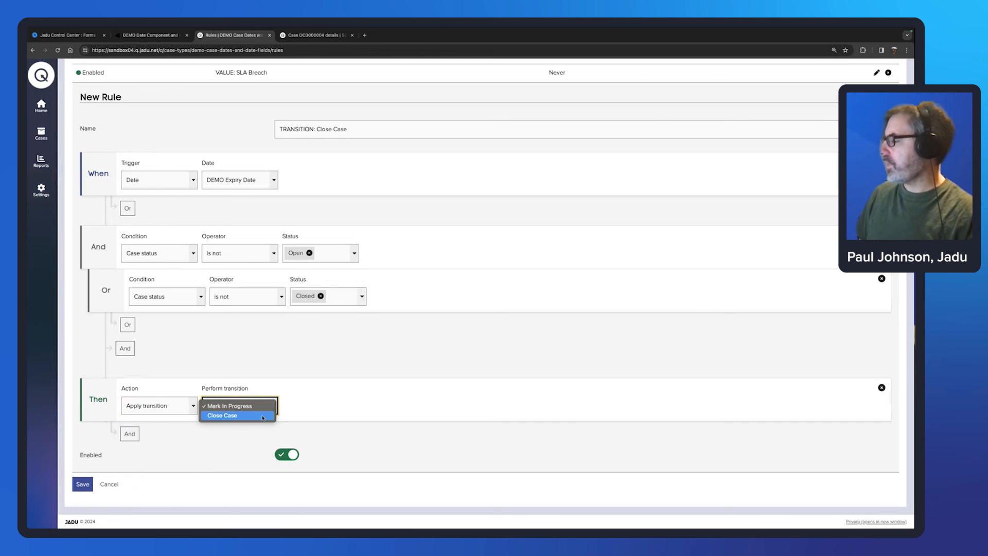
{"action": "left_click", "coordinate": [256, 418]}
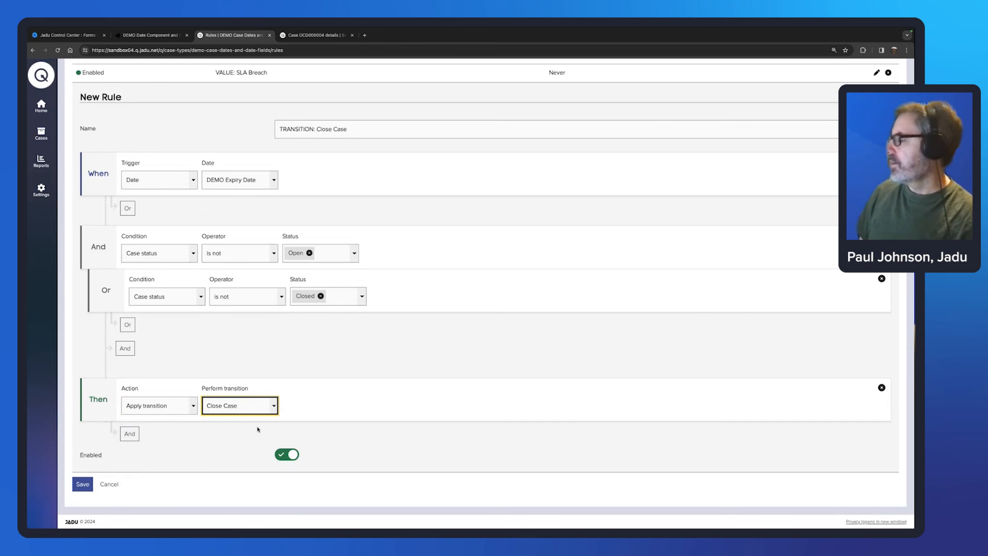
{"action": "left_click", "coordinate": [82, 483]}
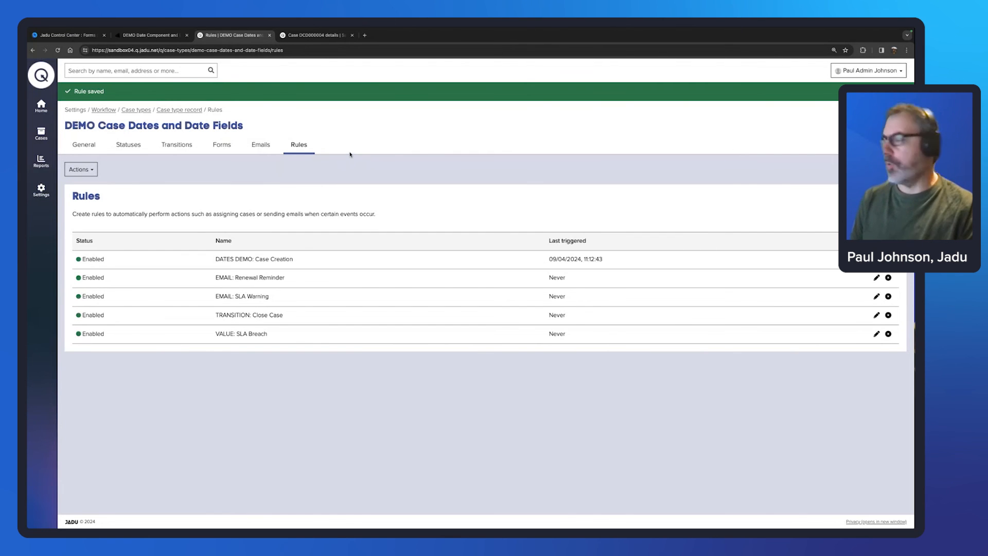
Step: Go to Cases' DEMO Dates view and highlight the DEMO SLA Date (Field) column heading
{"action": "left_click", "coordinate": [42, 135]}
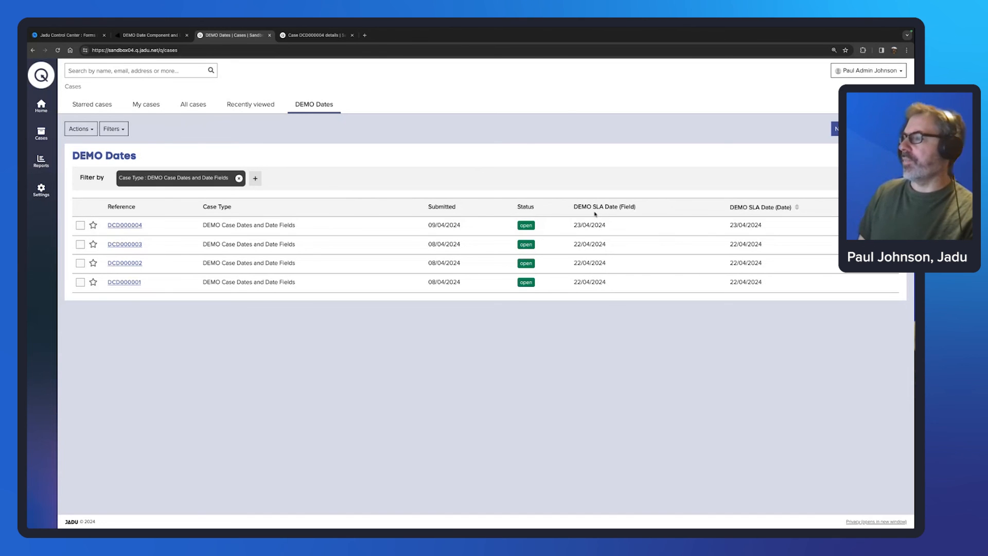
{"action": "left_click_drag", "start_coordinate": [575, 207], "coordinate": [638, 206]}
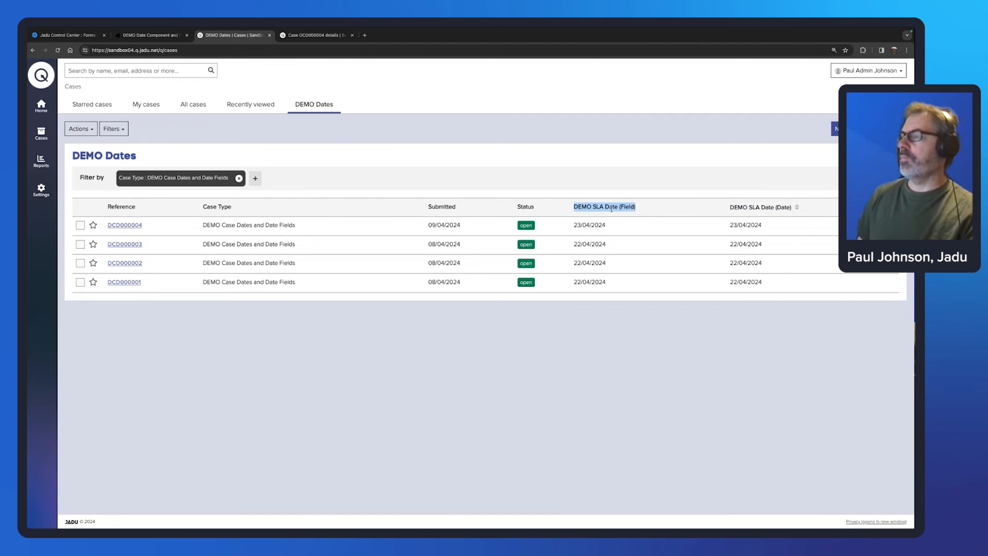
{"action": "left_click", "coordinate": [636, 207]}
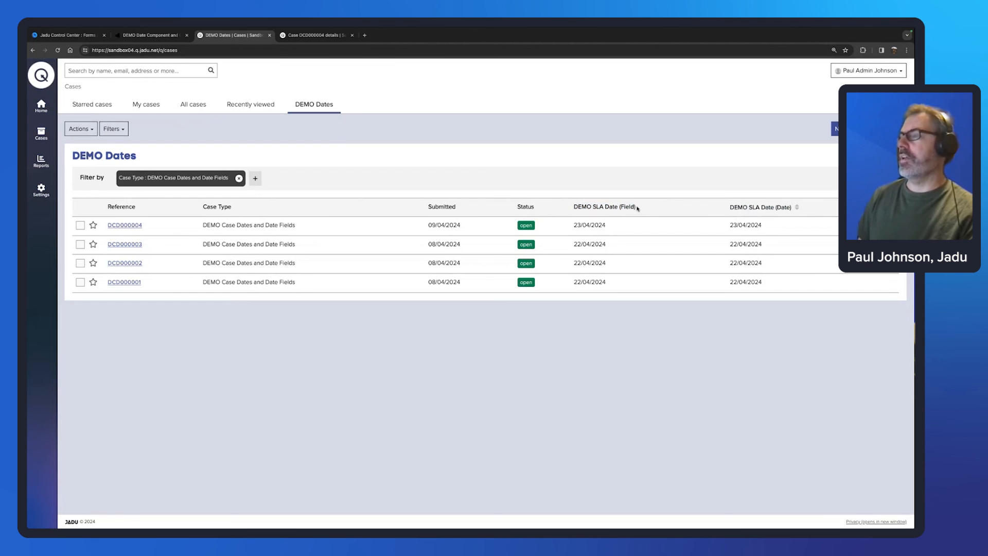
{"action": "left_click_drag", "start_coordinate": [637, 207], "coordinate": [620, 208]}
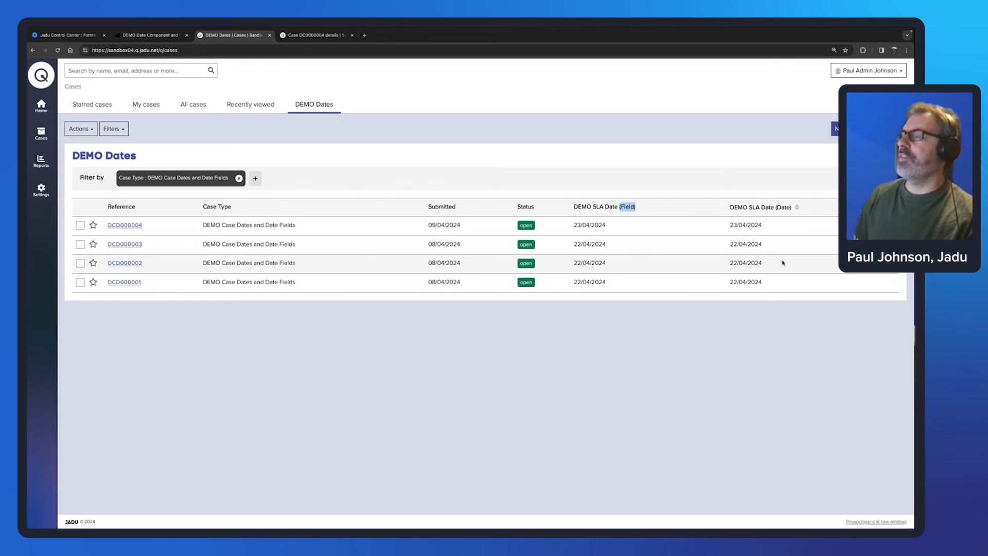
Step: Sort the DEMO Dates cases by the DEMO SLA Date (Date) column, toggling the order
{"action": "left_click", "coordinate": [797, 208]}
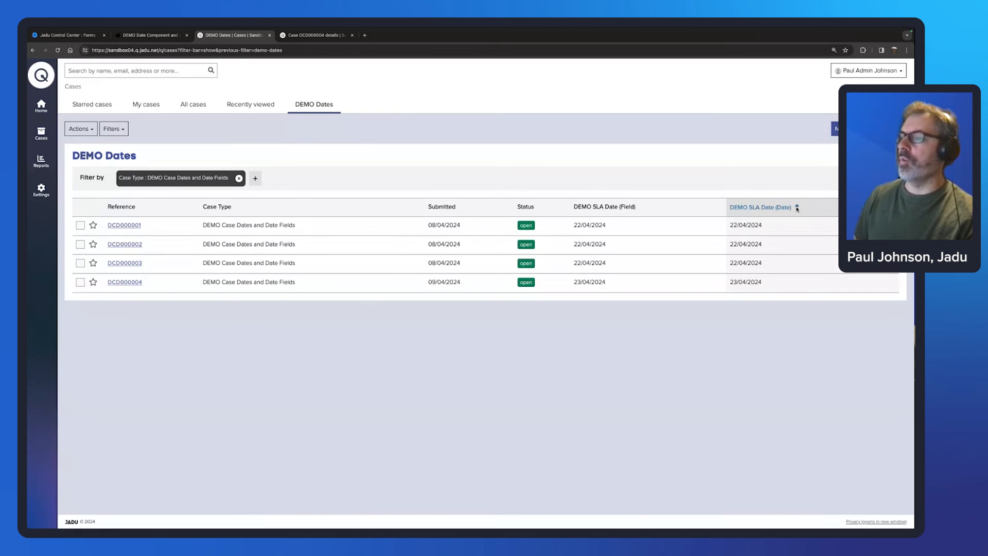
{"action": "left_click", "coordinate": [798, 208]}
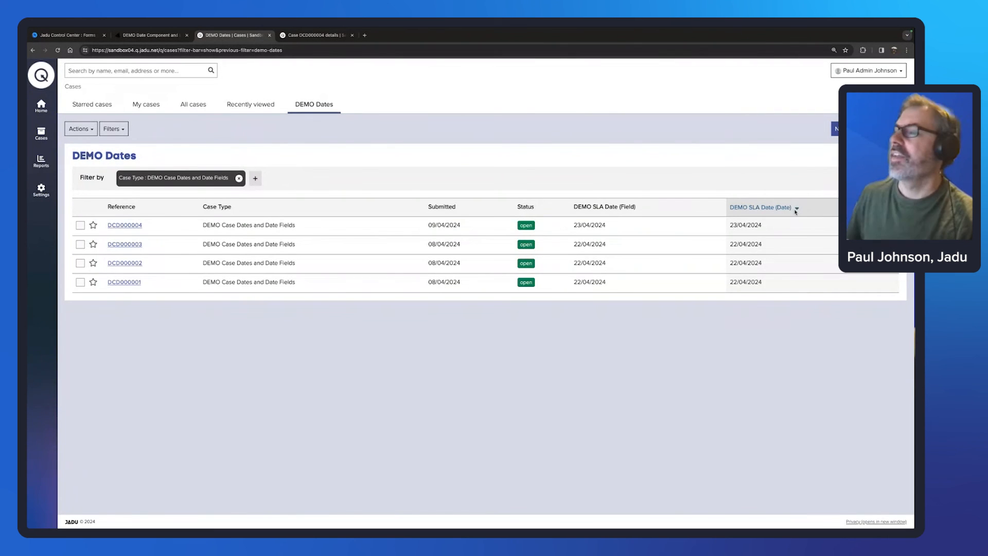
{"action": "left_click", "coordinate": [798, 208]}
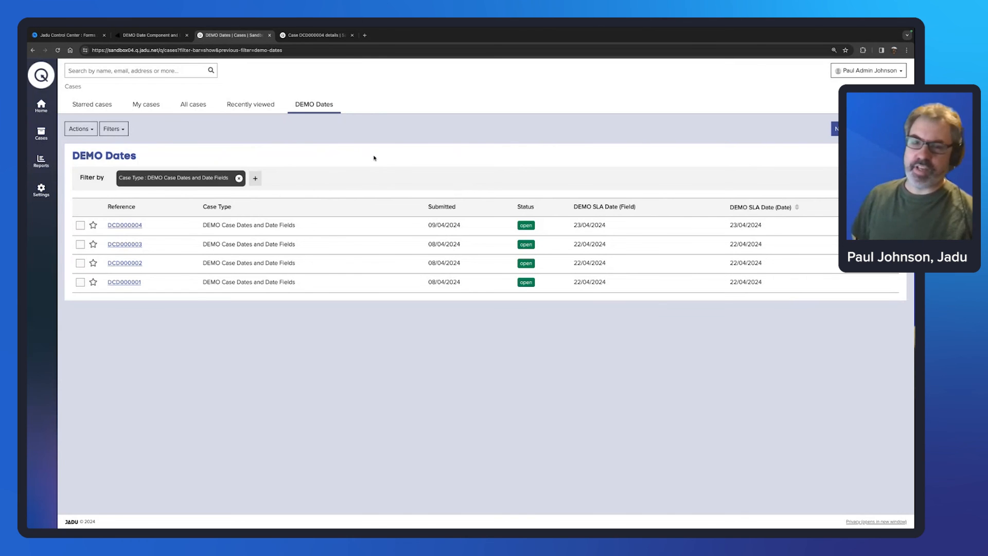
{"action": "scroll", "coordinate": [375, 158], "scroll_direction": "down", "scroll_amount": 1}
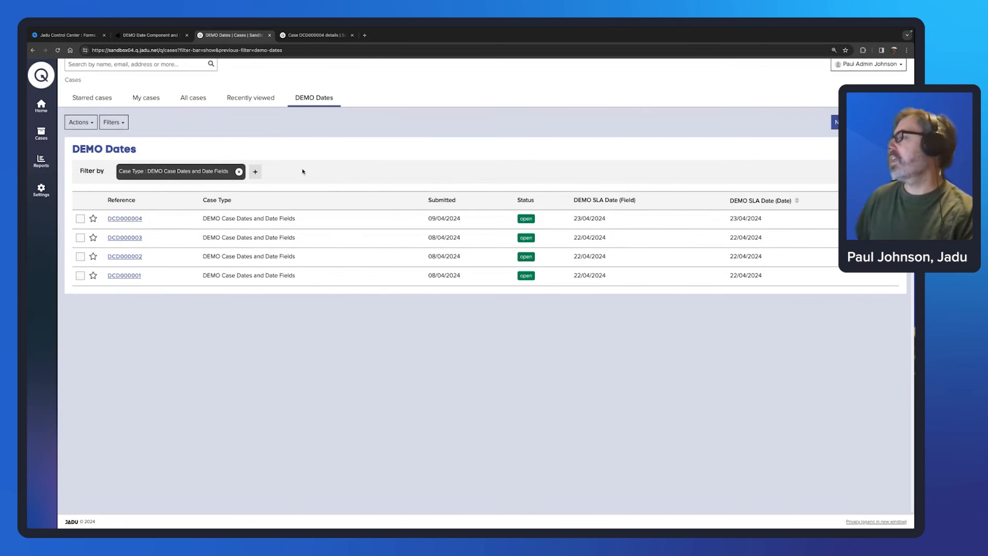
Step: Add an SLA Status: Missed filter and point out the resulting no-matching-cases message
{"action": "left_click", "coordinate": [255, 174]}
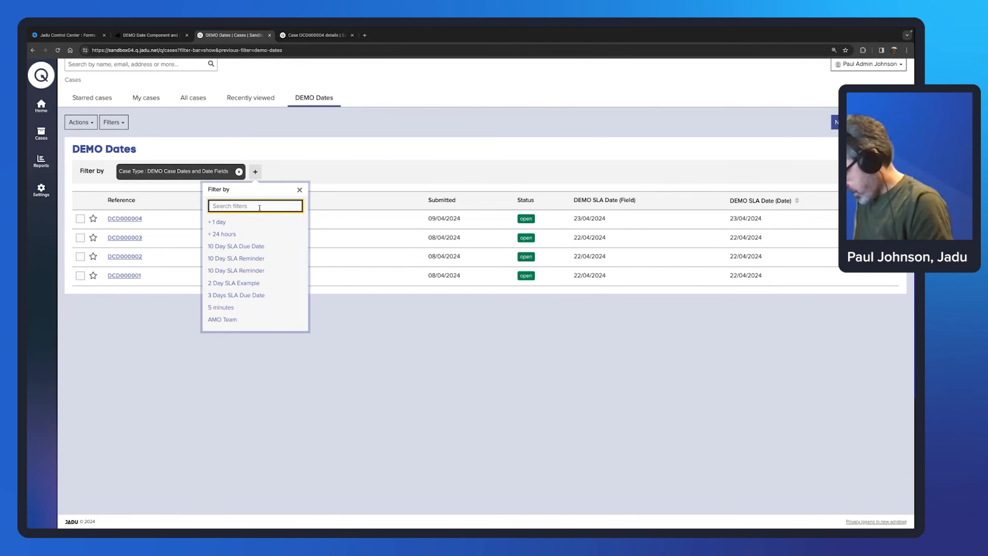
{"action": "type", "text": "sla"}
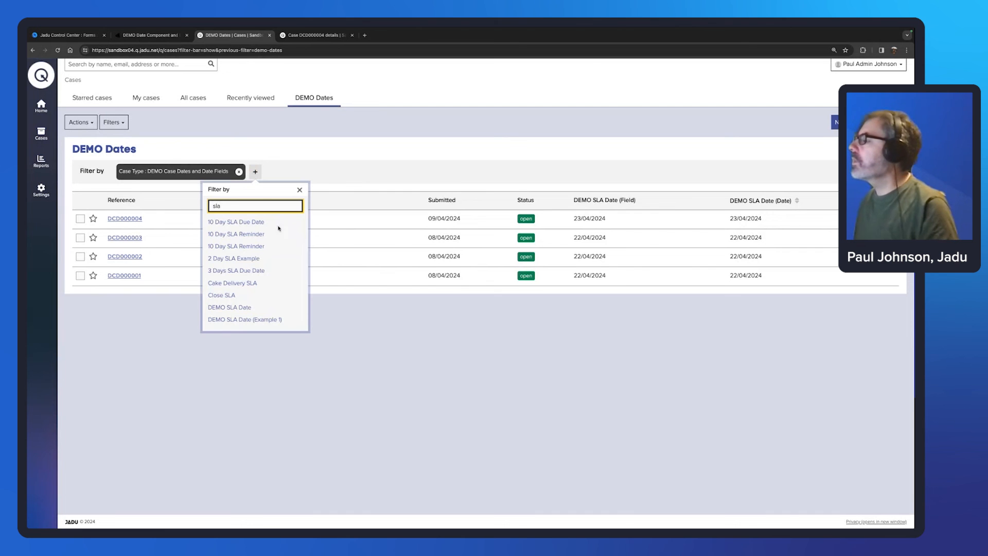
{"action": "scroll", "coordinate": [272, 265], "scroll_direction": "down", "scroll_amount": 5}
{"action": "scroll", "coordinate": [270, 266], "scroll_direction": "down", "scroll_amount": 5}
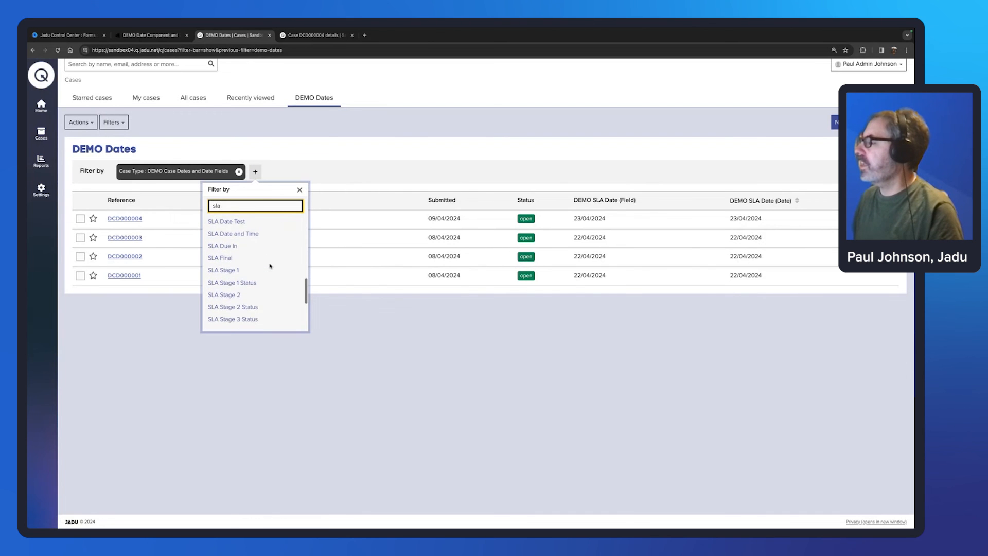
{"action": "left_click", "coordinate": [236, 270]}
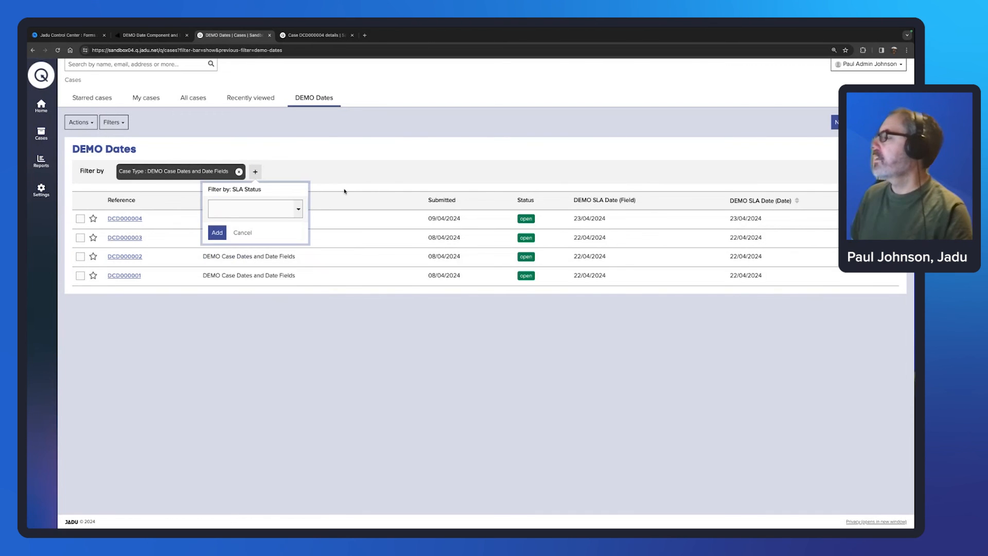
{"action": "left_click", "coordinate": [299, 209]}
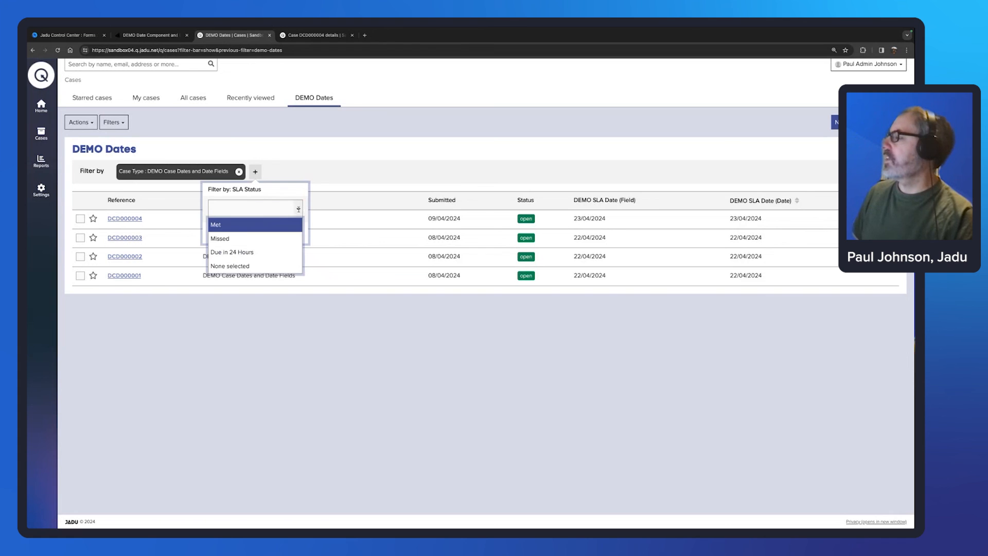
{"action": "left_click", "coordinate": [235, 240]}
{"action": "key", "text": "Return"}
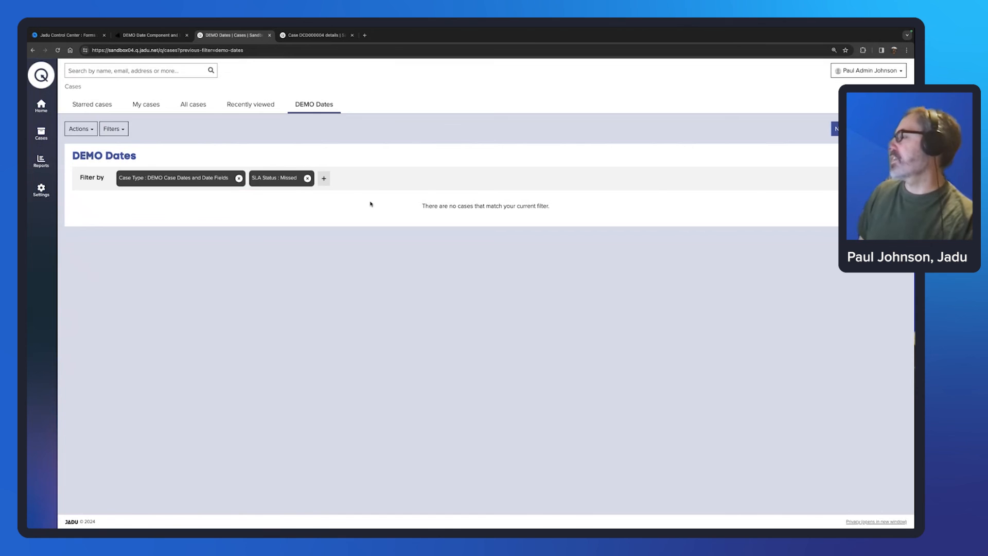
{"action": "left_click_drag", "start_coordinate": [552, 209], "coordinate": [421, 207]}
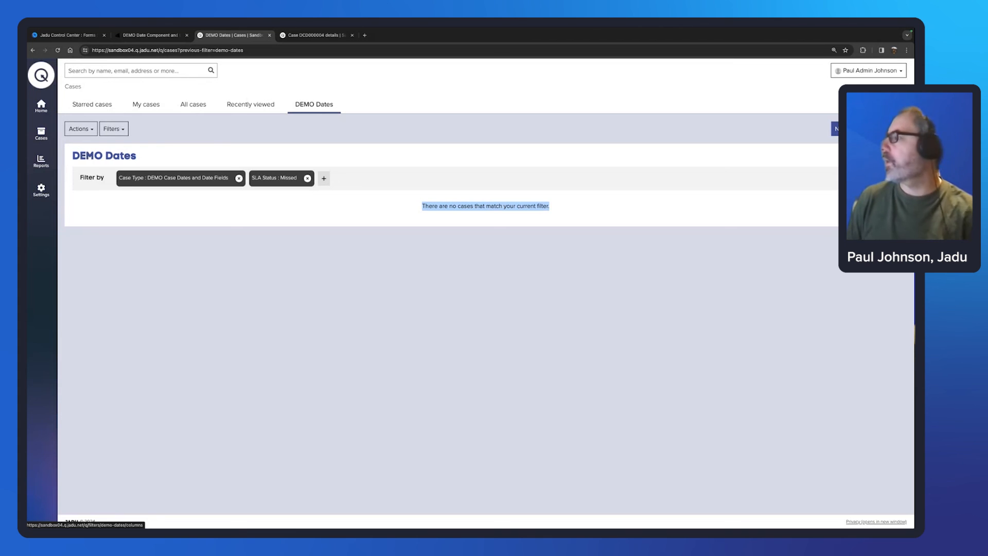
{"action": "left_click", "coordinate": [405, 86]}
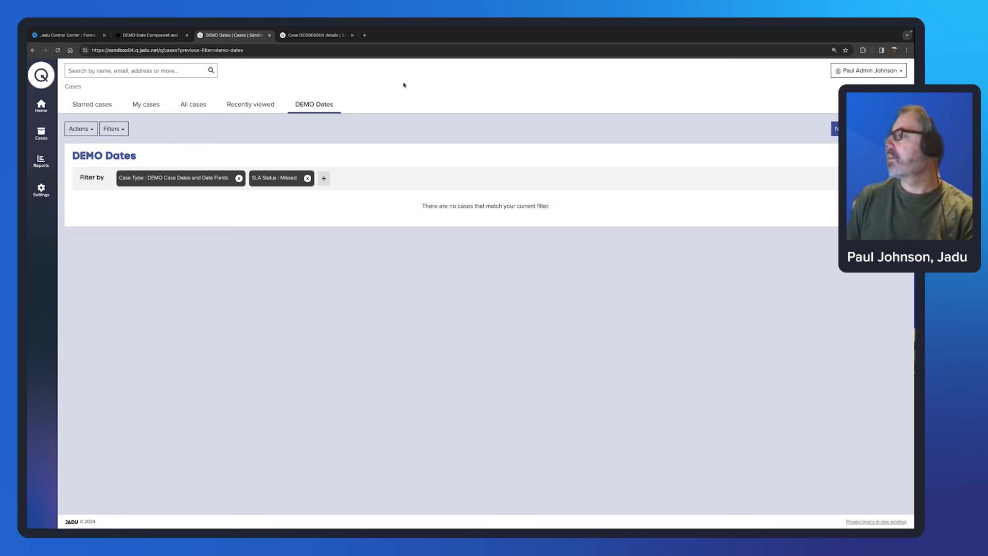
Step: Switch to case DCD000004's details to review its SLA, reminder and expiry dates
{"action": "left_click", "coordinate": [299, 36]}
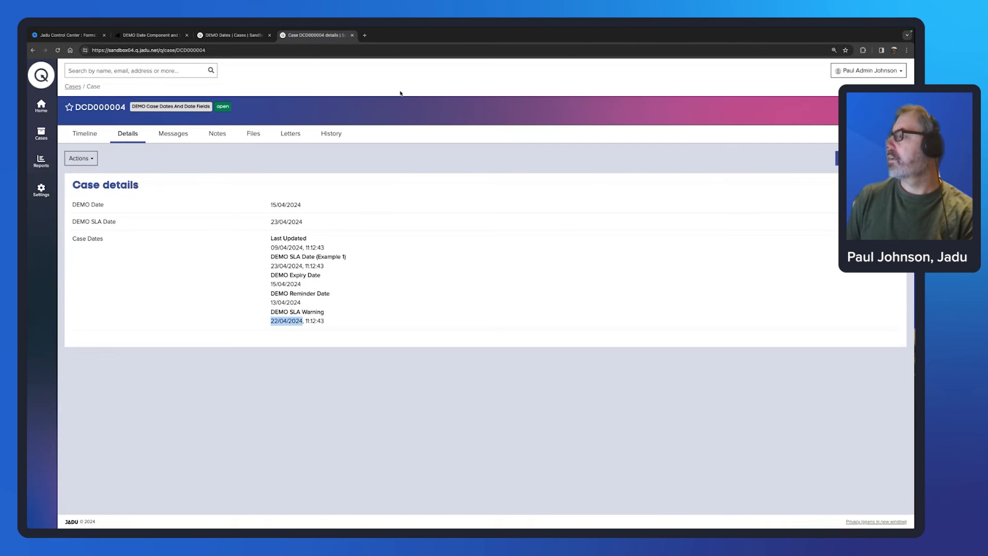
{"action": "left_click", "coordinate": [442, 194]}
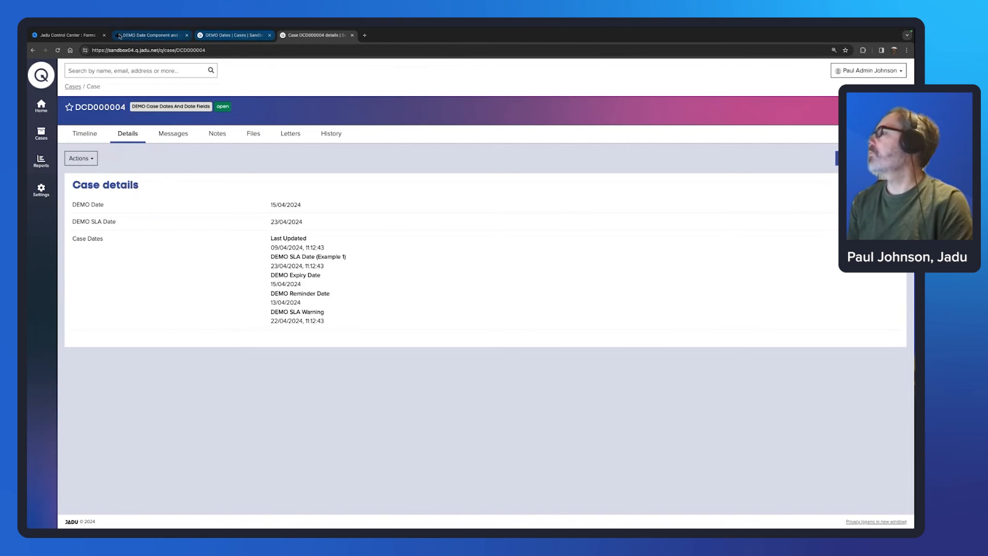
Step: Back in Jadu Central, cancel the Create Case rule and open the DEMO Date Component page for editing
{"action": "left_click", "coordinate": [65, 35]}
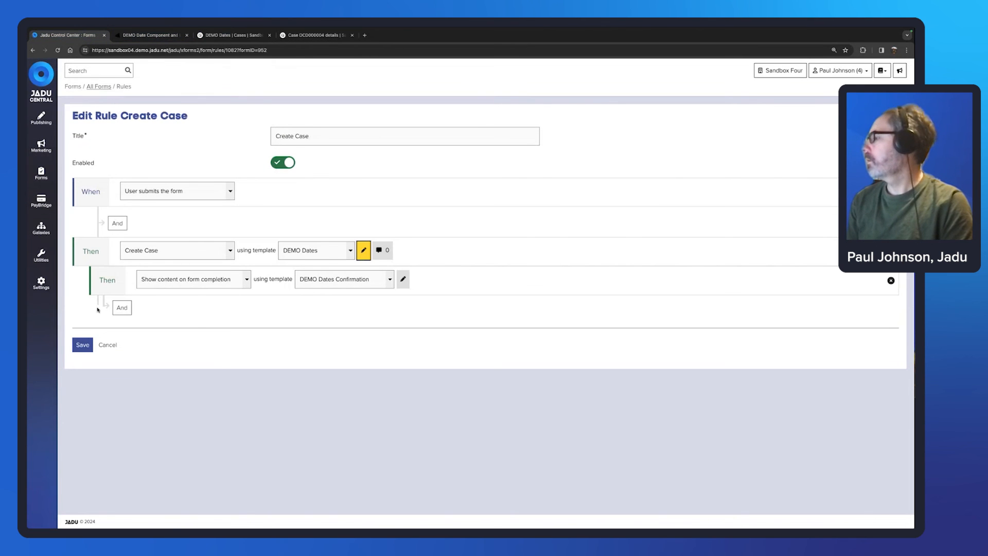
{"action": "left_click", "coordinate": [108, 345]}
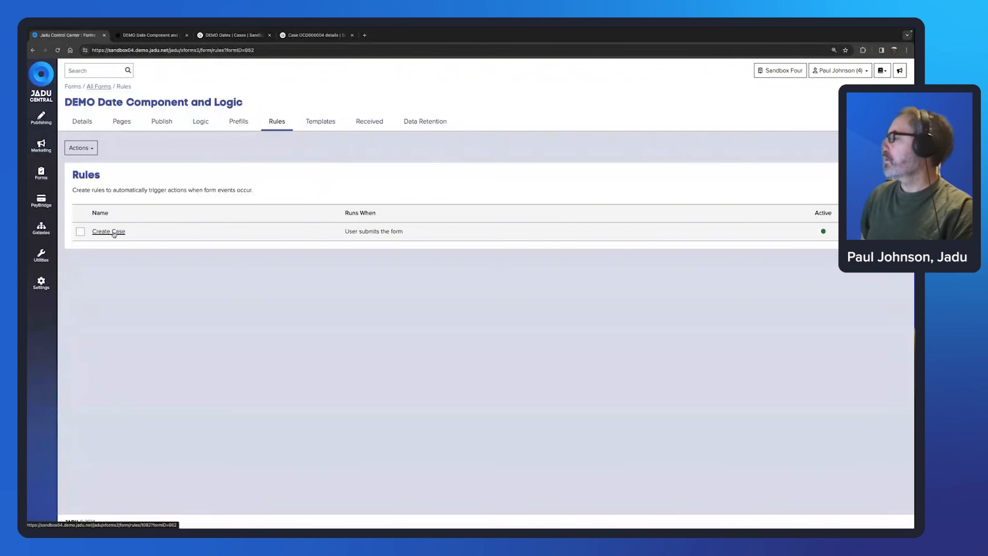
{"action": "left_click", "coordinate": [129, 126]}
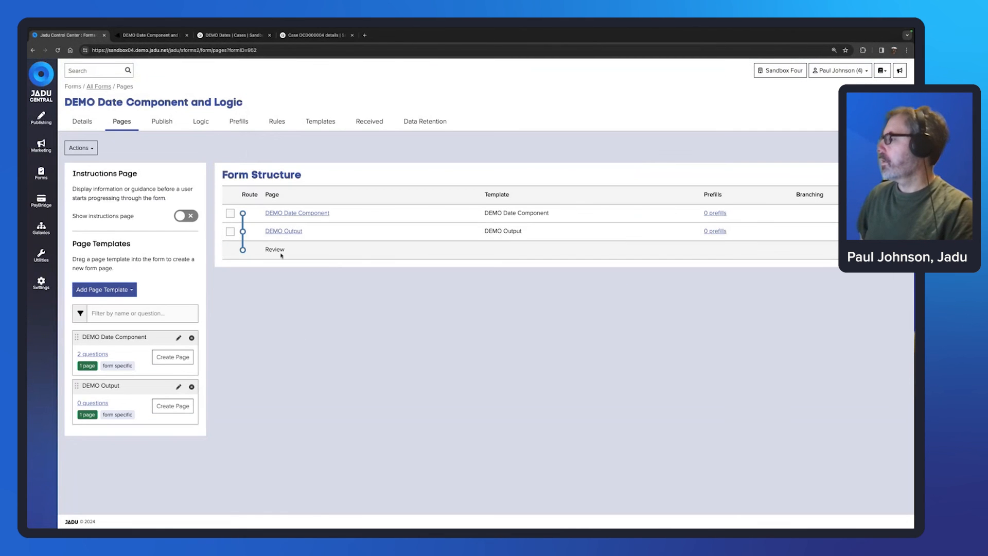
{"action": "left_click", "coordinate": [179, 337]}
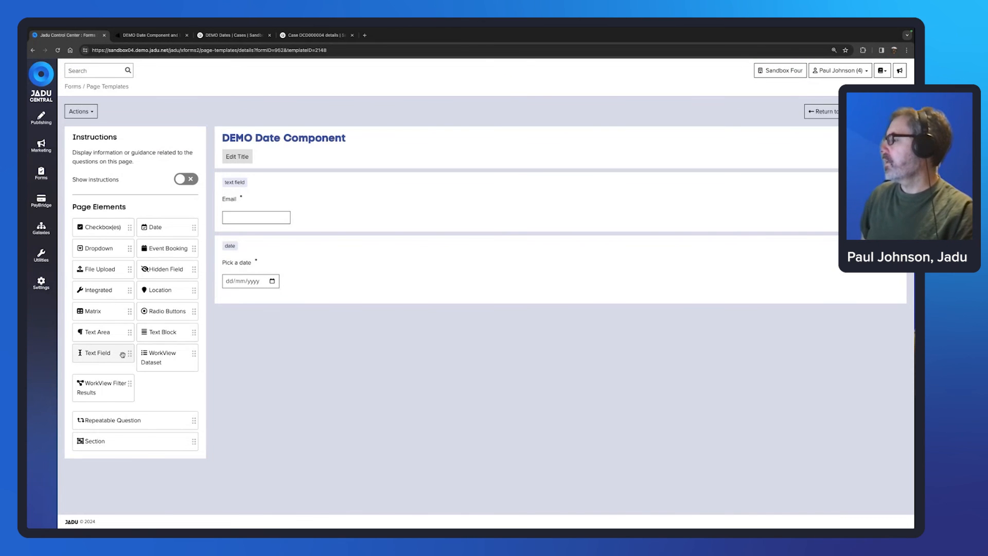
Step: Add a required 'Date of Birth' text field validated as Date (DD/MM/YYYY)
{"action": "left_click_drag", "start_coordinate": [123, 354], "coordinate": [406, 324]}
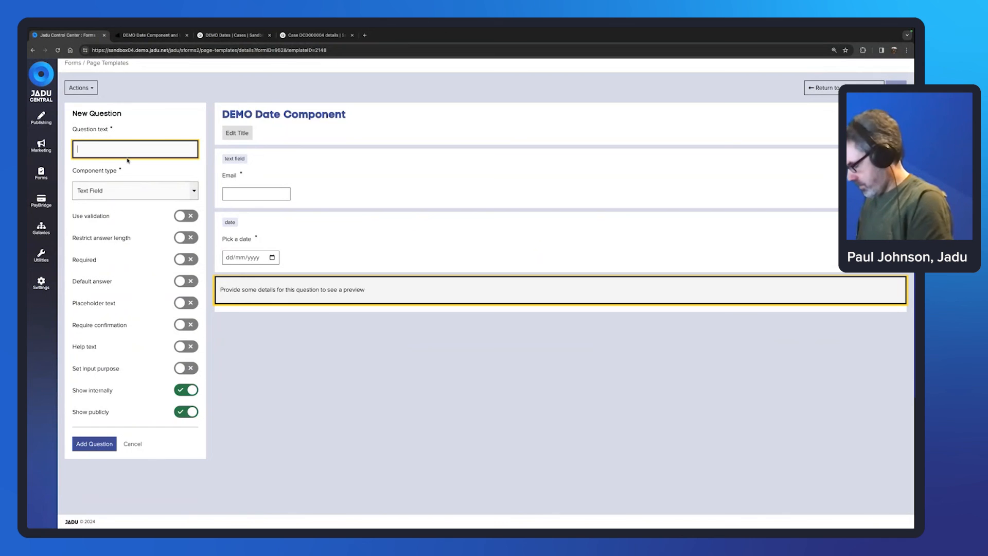
{"action": "type", "text": "Date of Birth"}
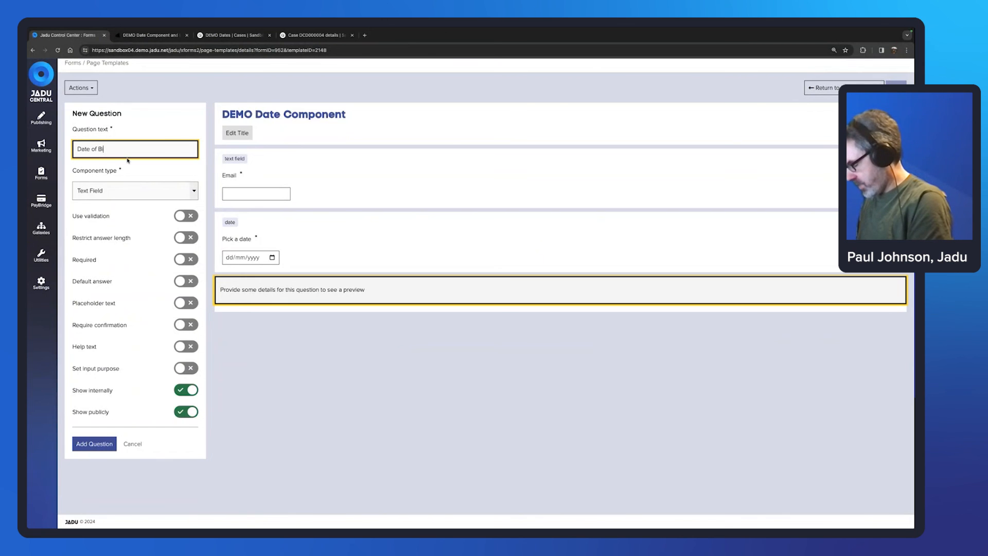
{"action": "left_click", "coordinate": [186, 217]}
{"action": "left_click", "coordinate": [194, 251]}
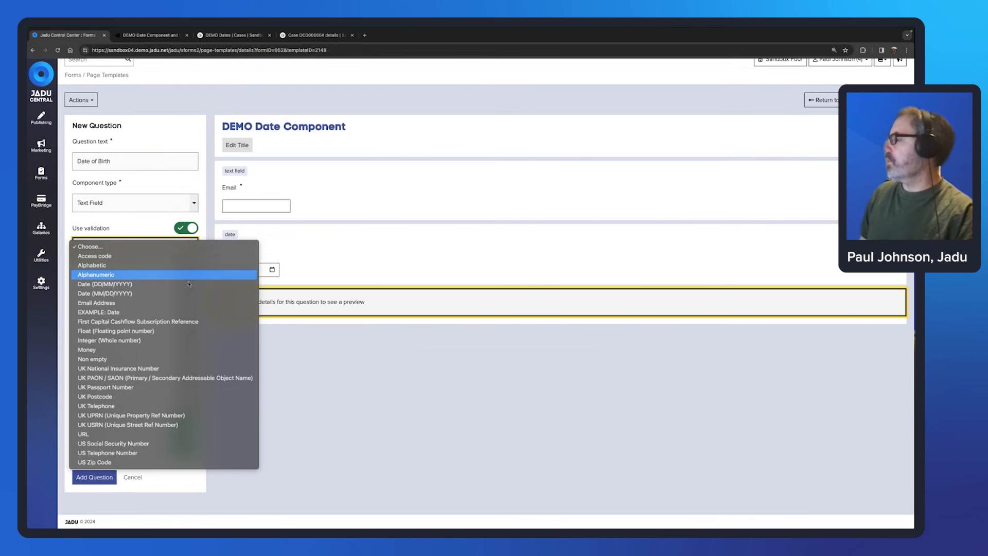
{"action": "left_click", "coordinate": [133, 284]}
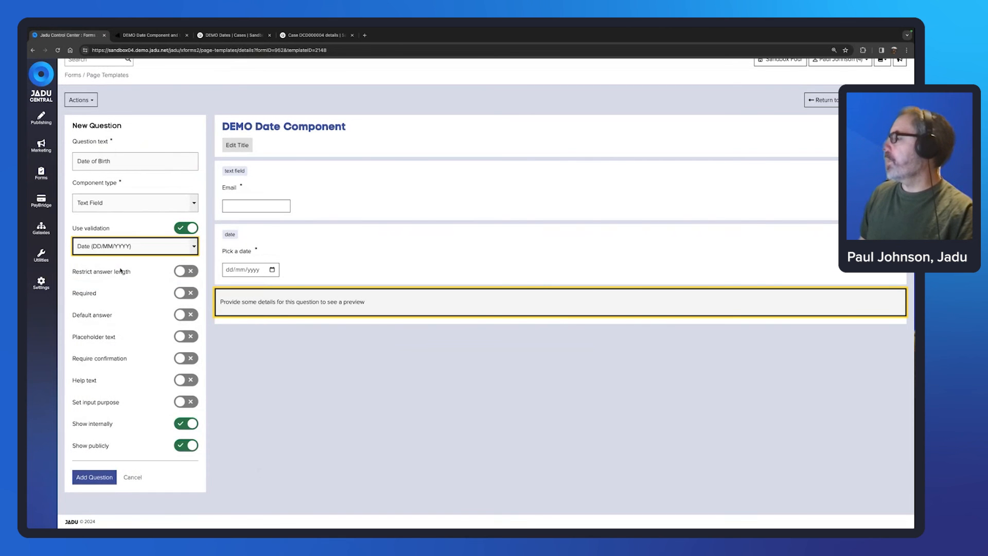
{"action": "left_click", "coordinate": [179, 295]}
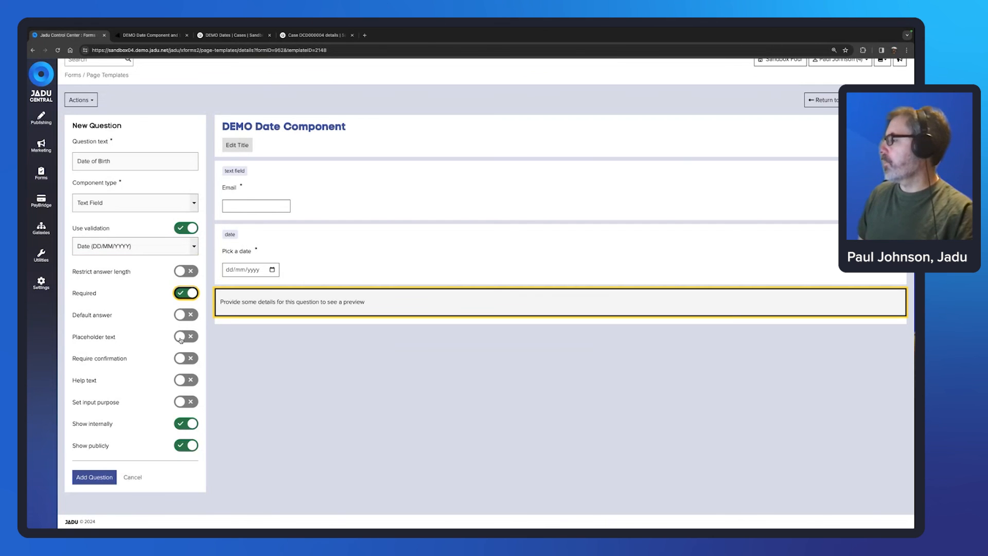
Step: Give the Date of Birth field the placeholder 'DD/MM/YYYY' and add it to the page
{"action": "left_click", "coordinate": [181, 339]}
{"action": "left_click", "coordinate": [150, 353]}
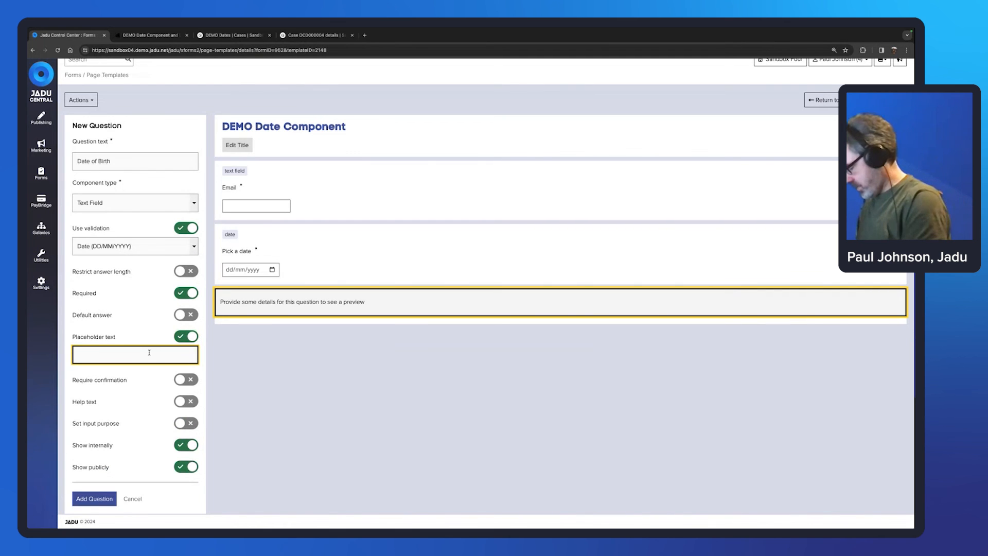
{"action": "type", "text": "DD/MM"}
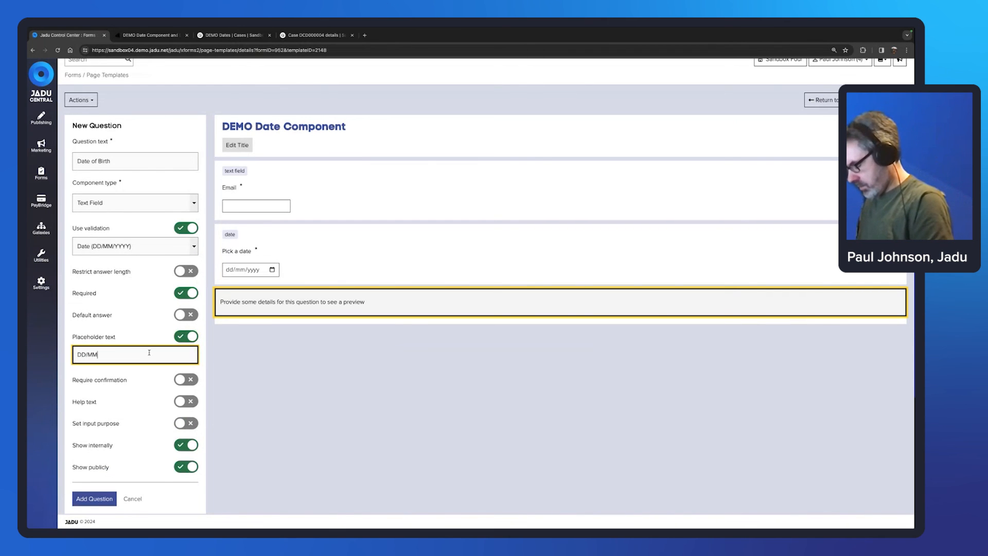
{"action": "type", "text": "/YYY"}
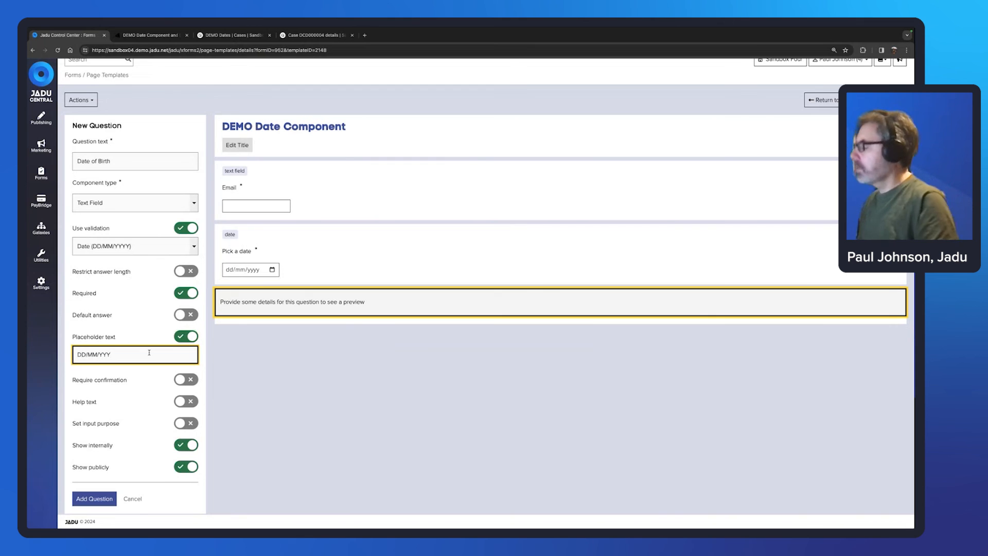
{"action": "type", "text": "Y"}
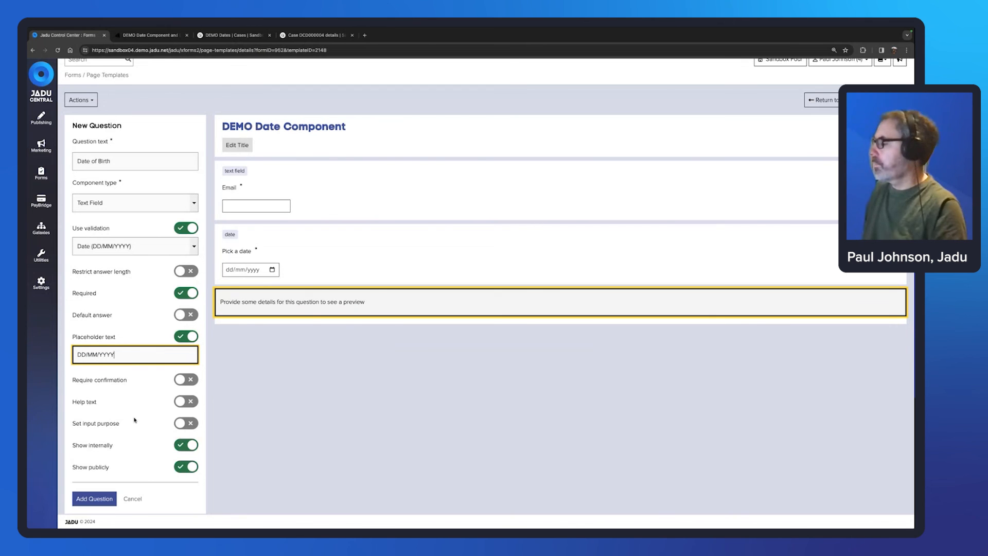
{"action": "scroll", "coordinate": [147, 486], "scroll_direction": "down", "scroll_amount": 1}
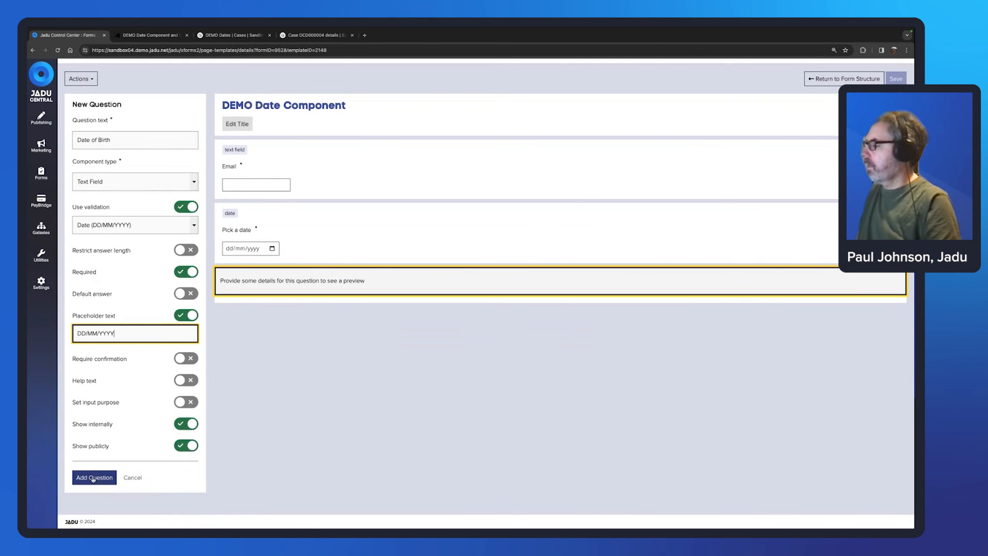
{"action": "left_click", "coordinate": [93, 479]}
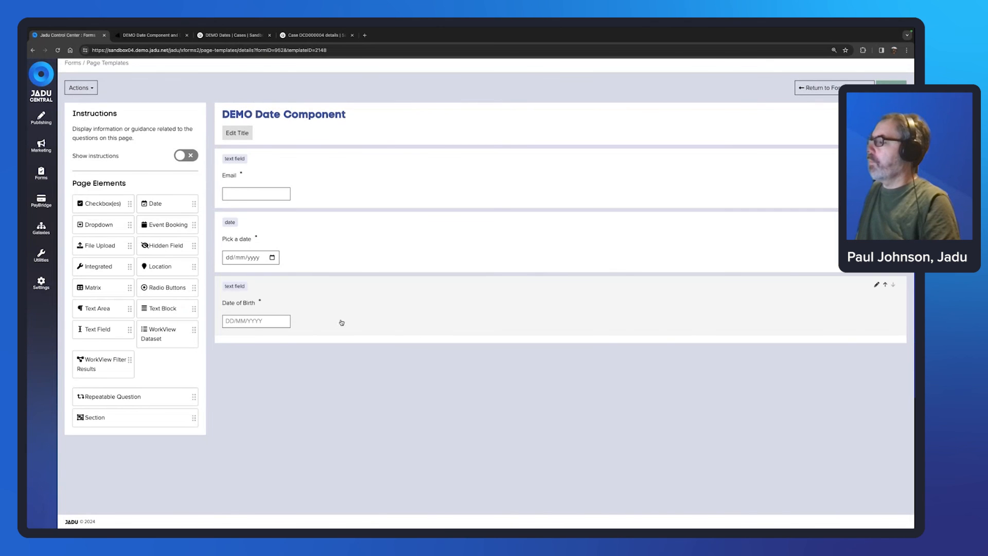